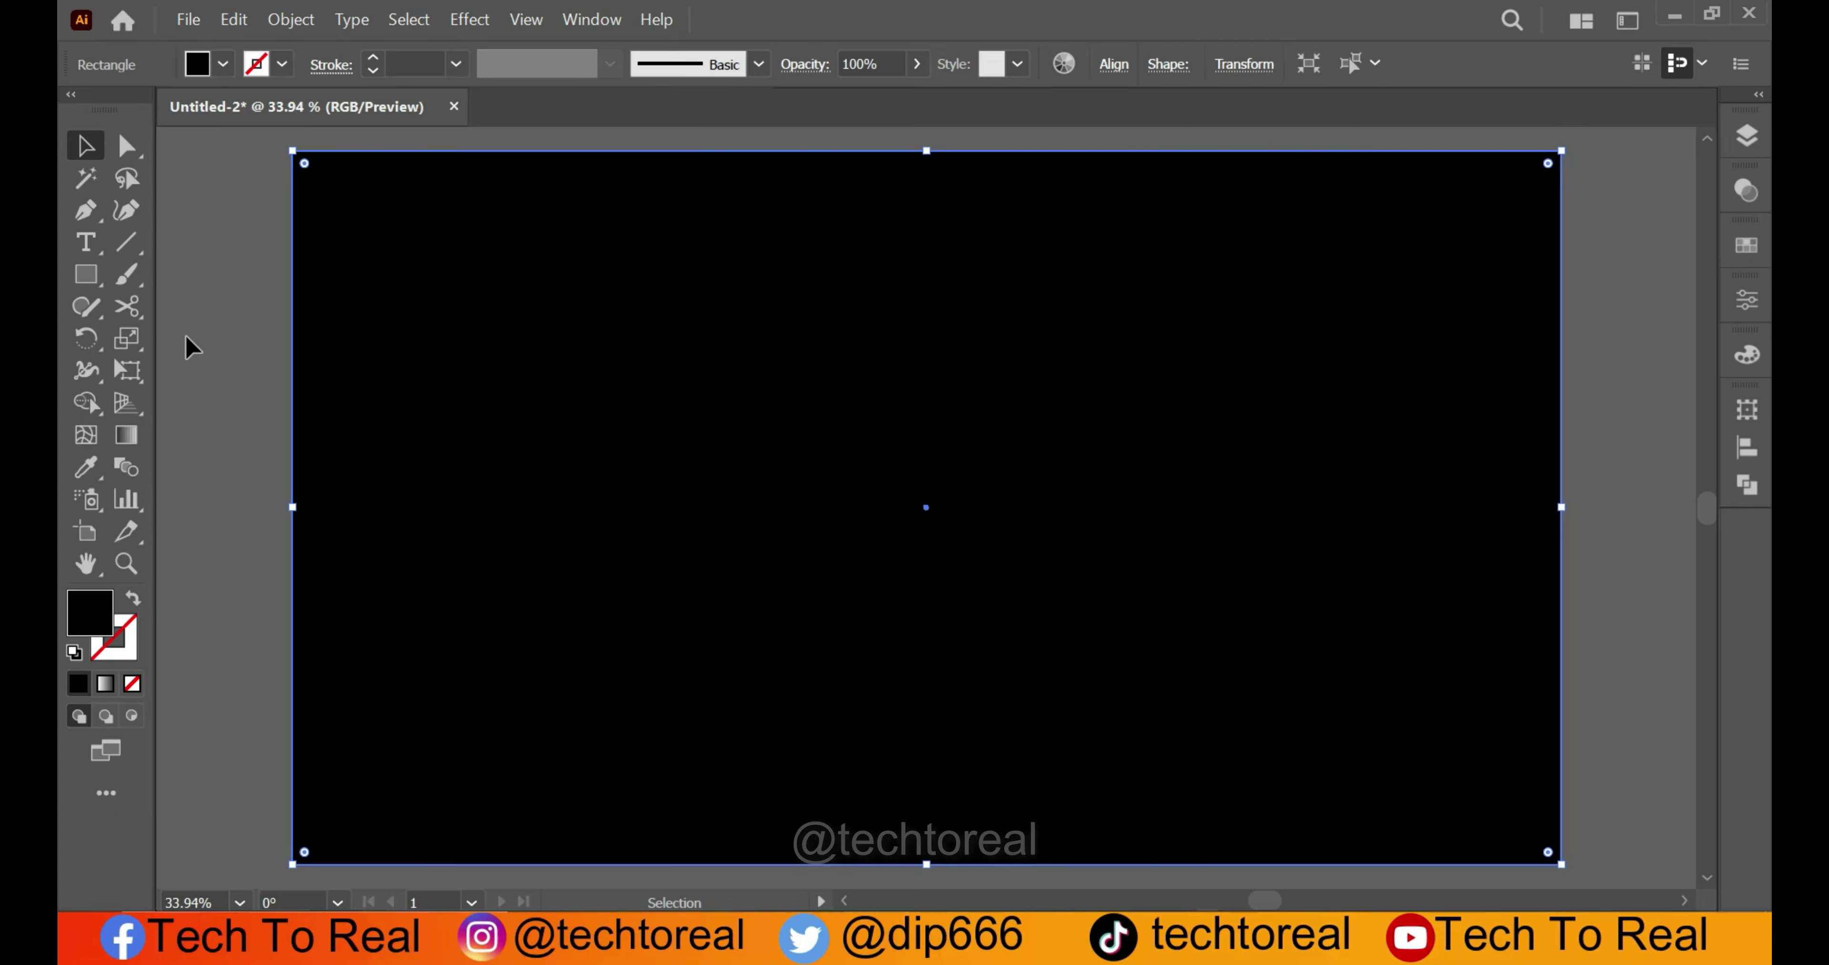
- Lock the black background rectangle inside Layer 1 and deselect it
click(1735, 143)
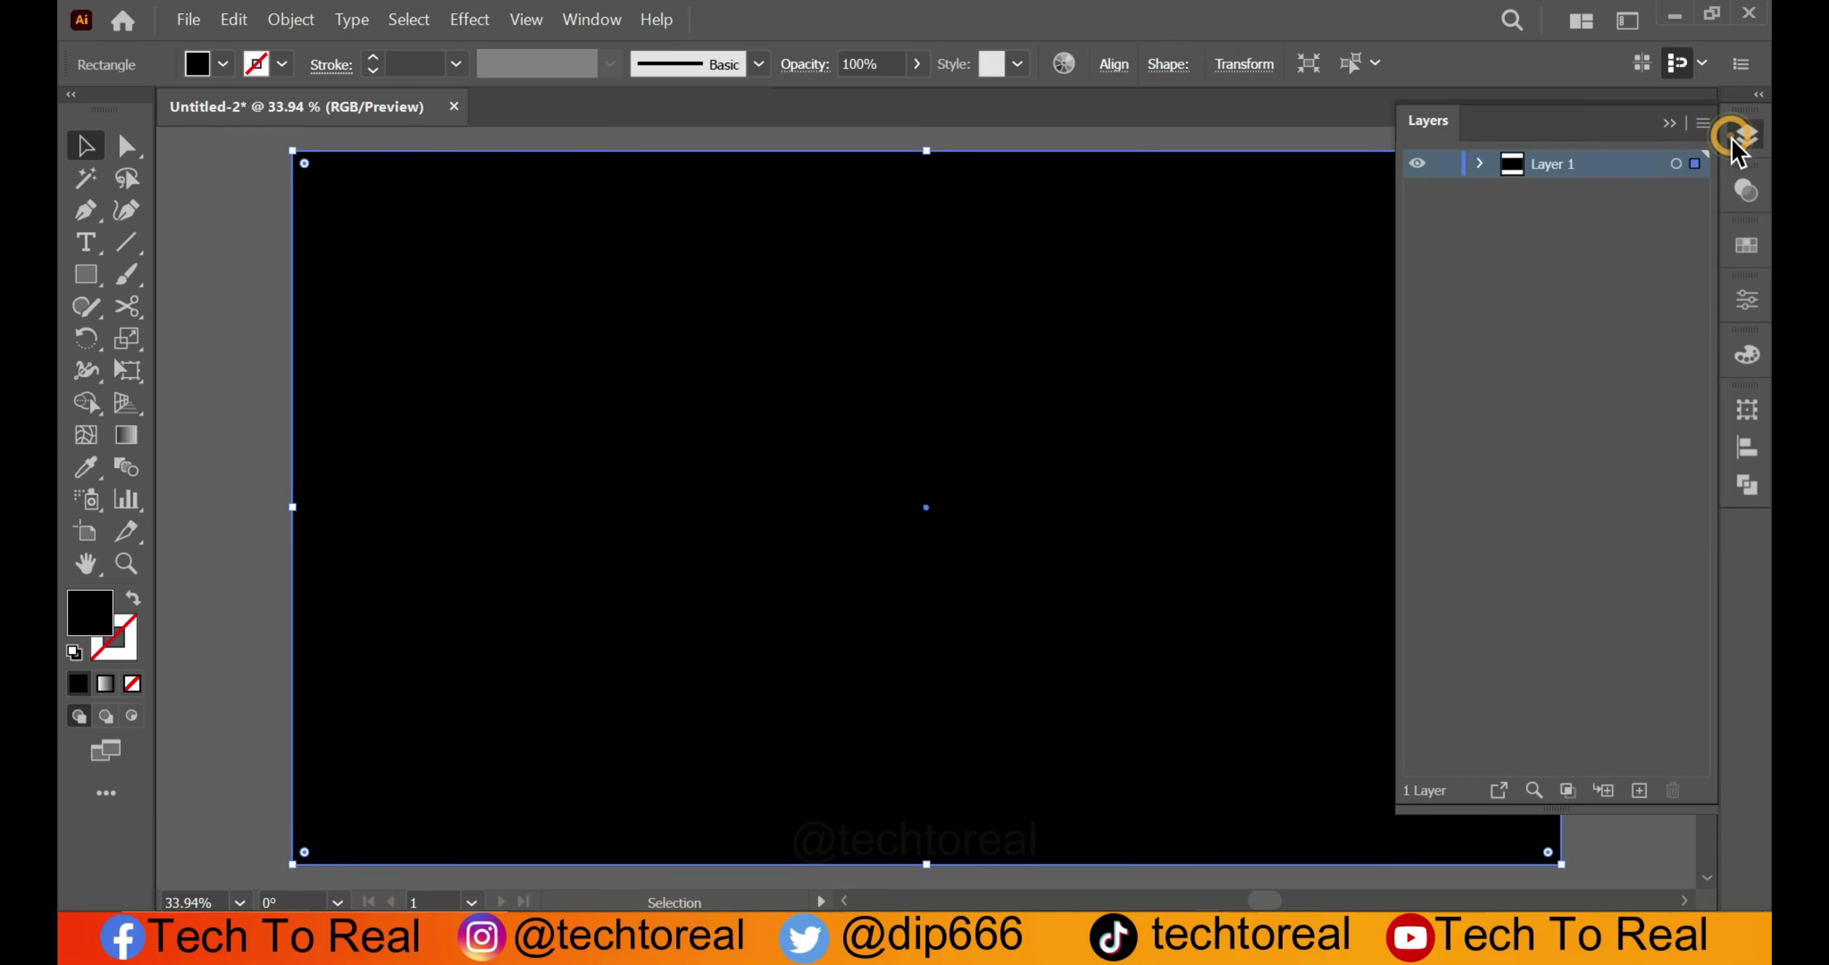
click(1478, 164)
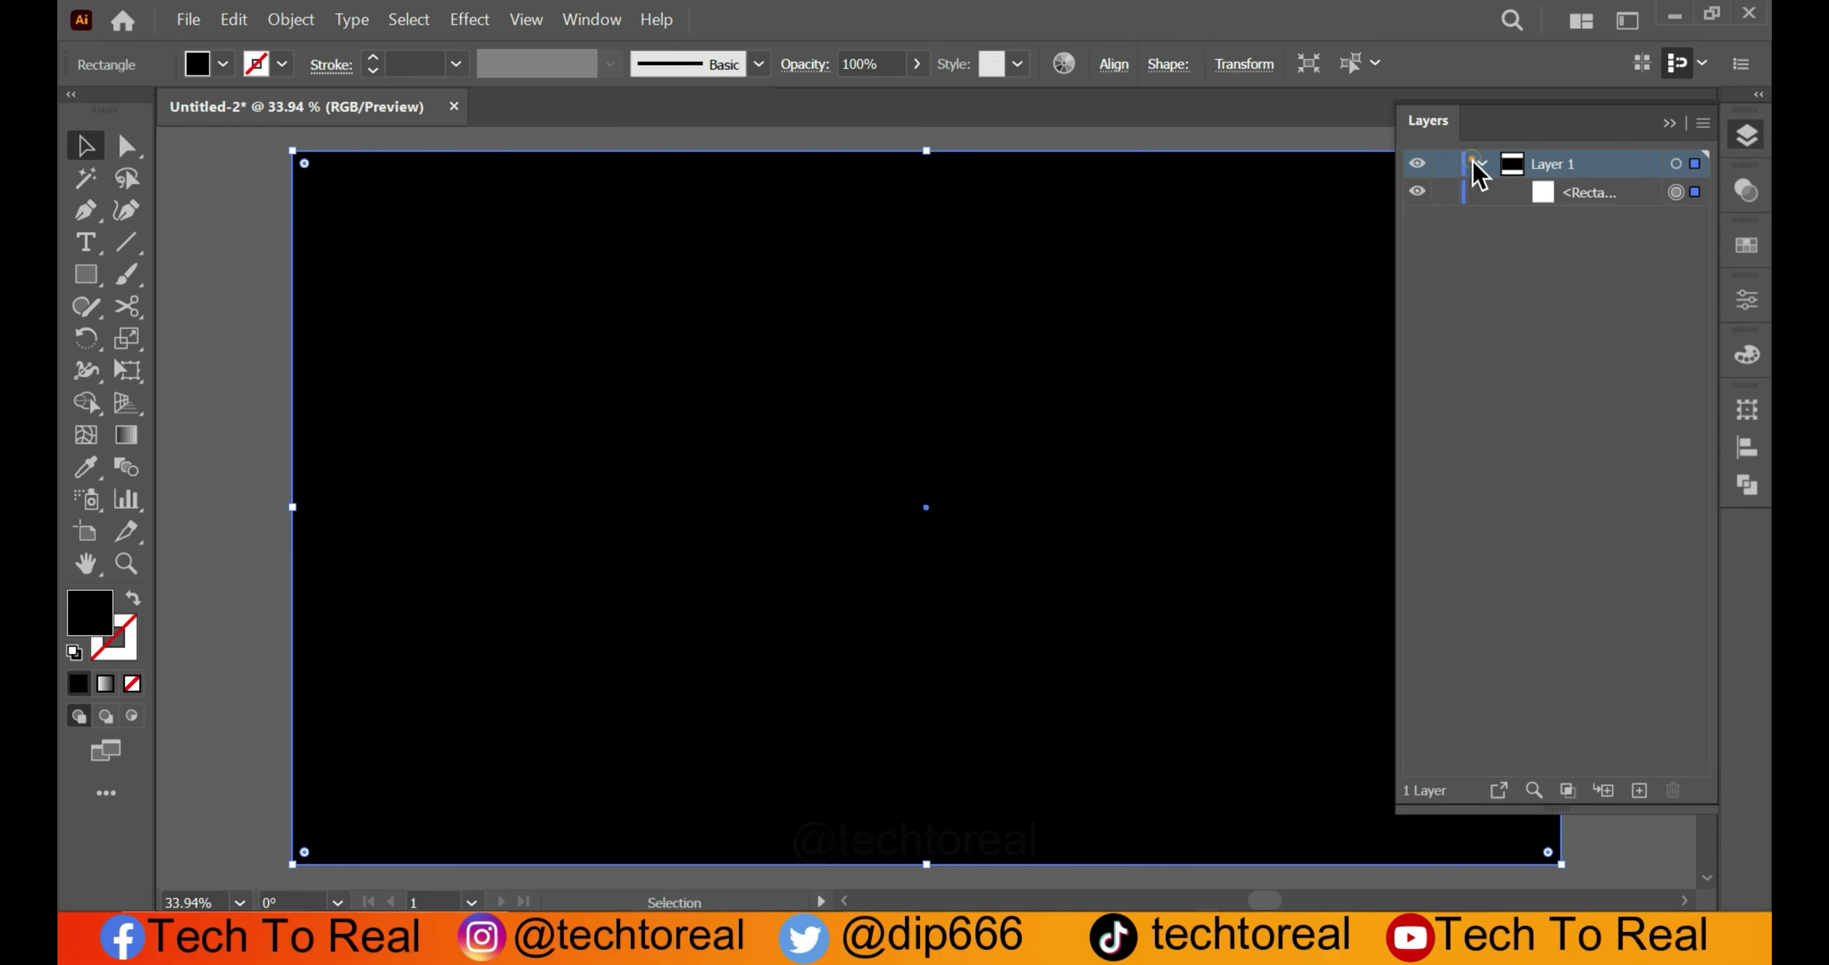
click(1446, 192)
click(1003, 318)
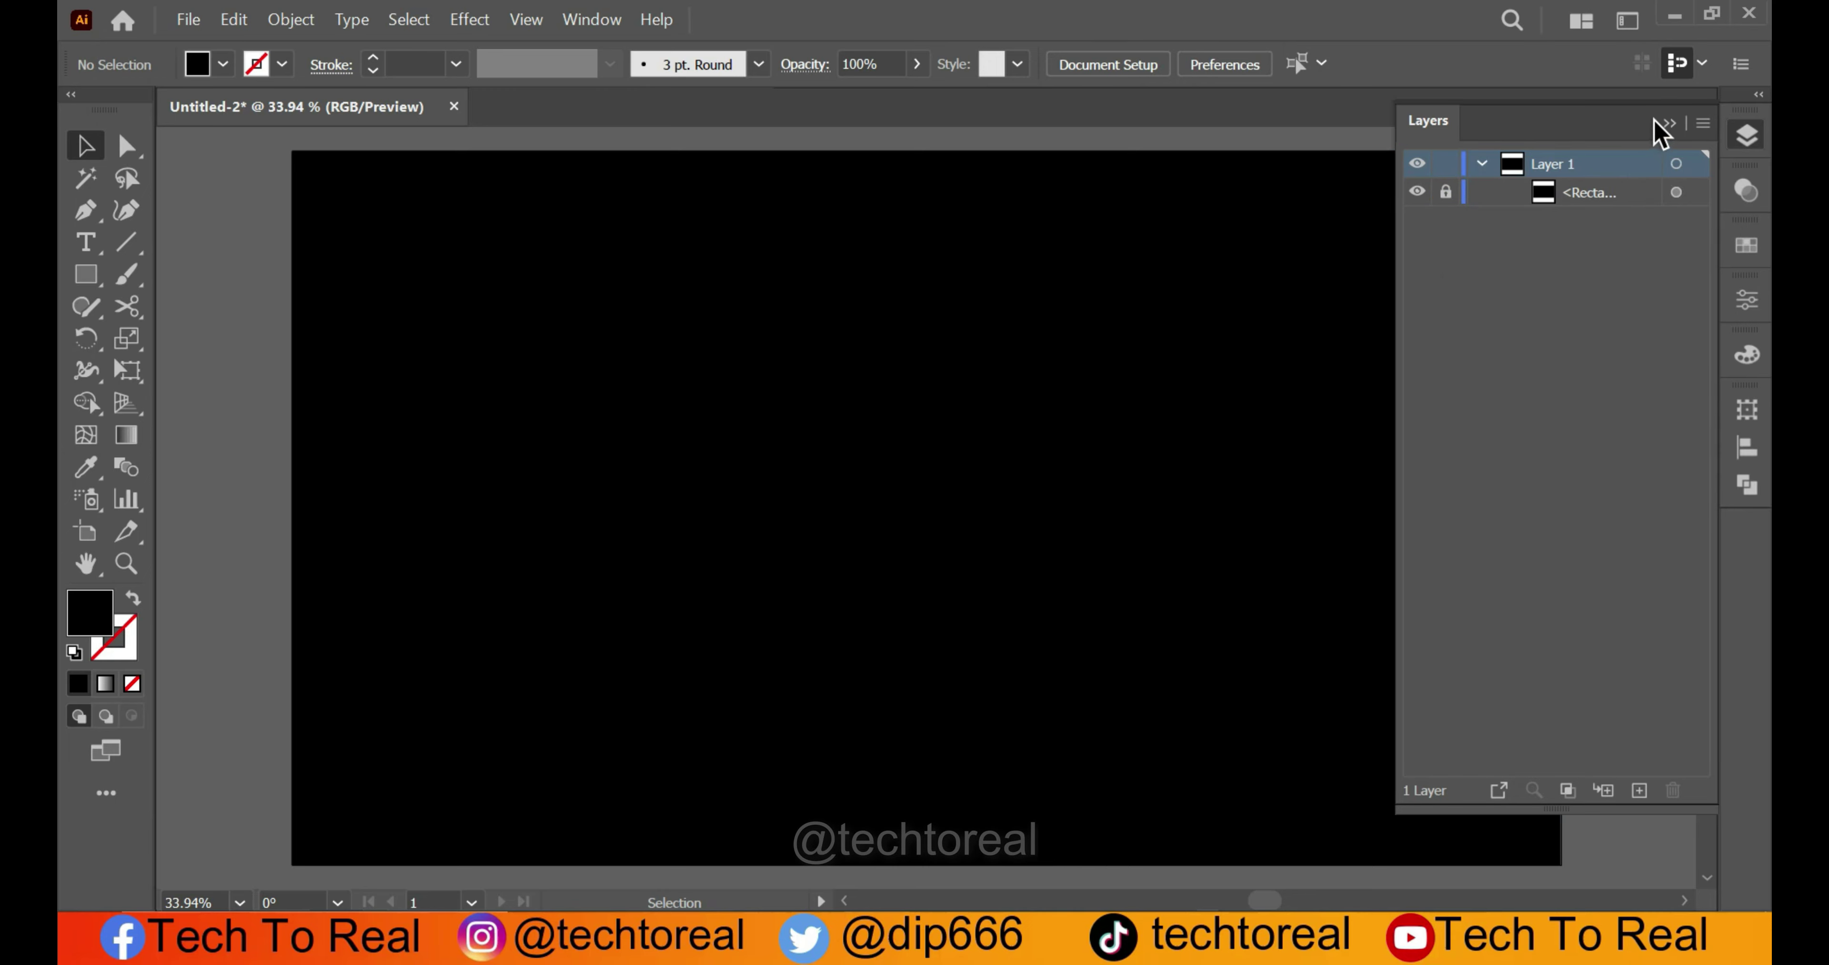
click(1669, 127)
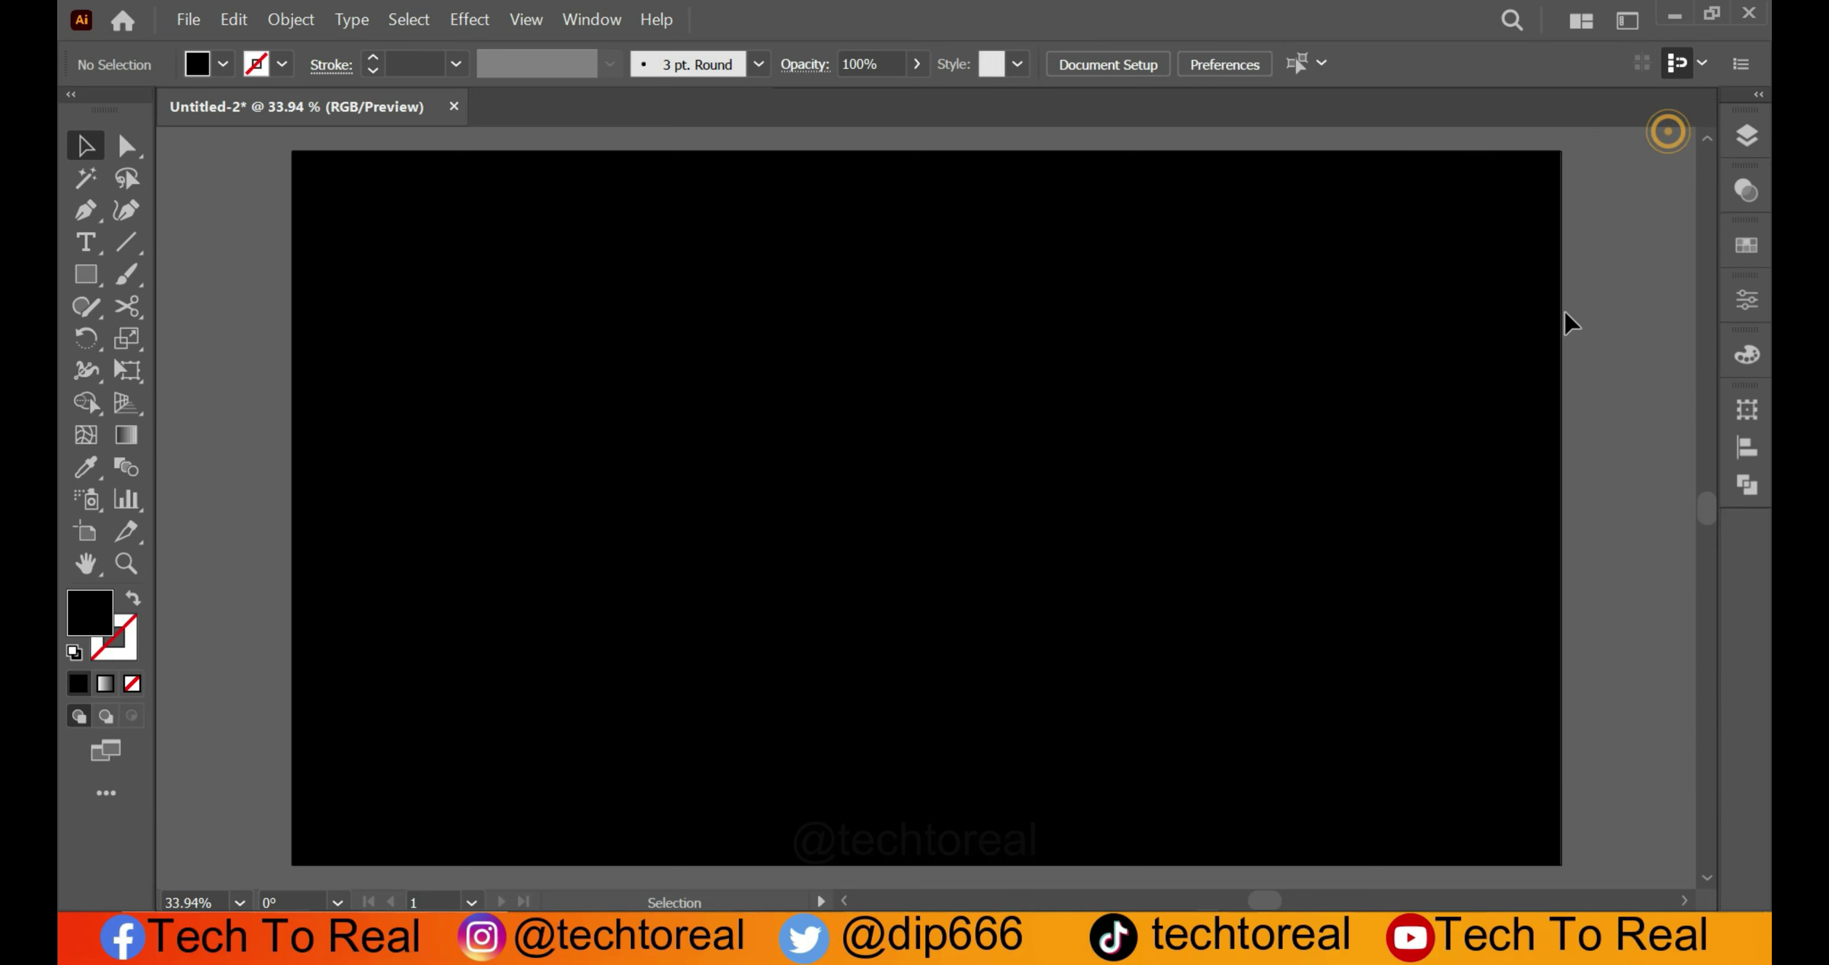
- Draw a large white-filled five-pointed star with the Star tool, left of the artboard's centre
click(77, 284)
click(214, 399)
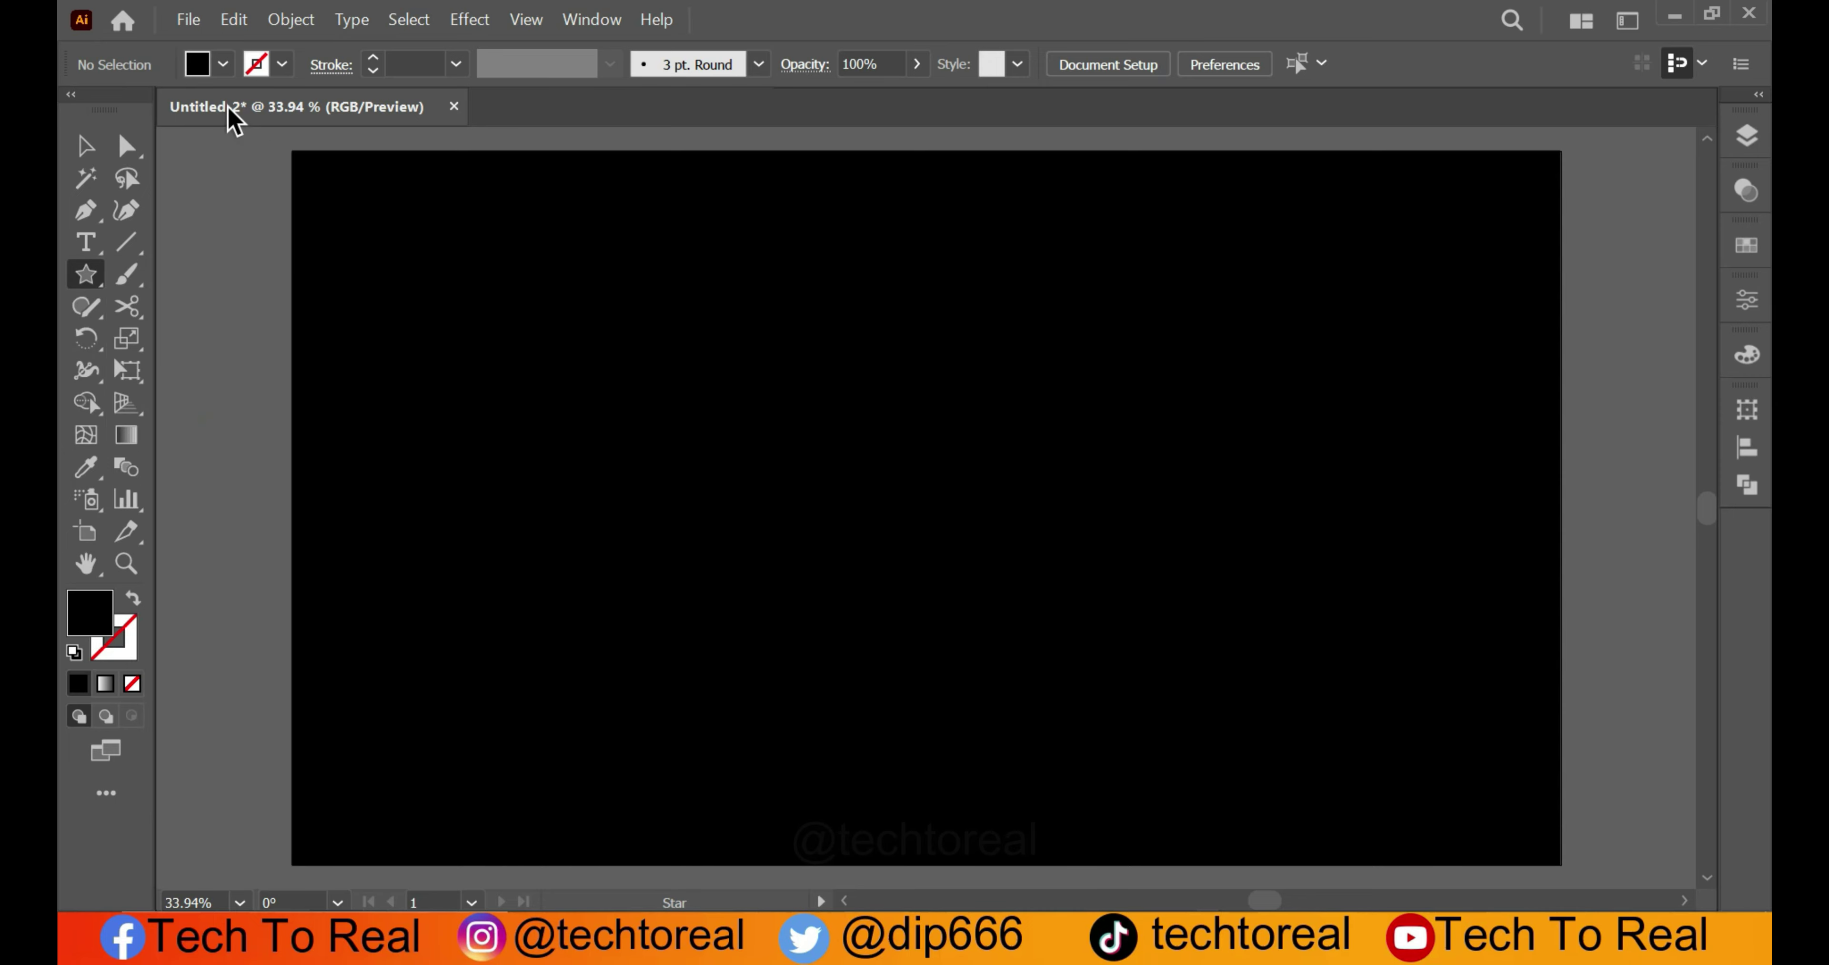
click(223, 64)
click(112, 110)
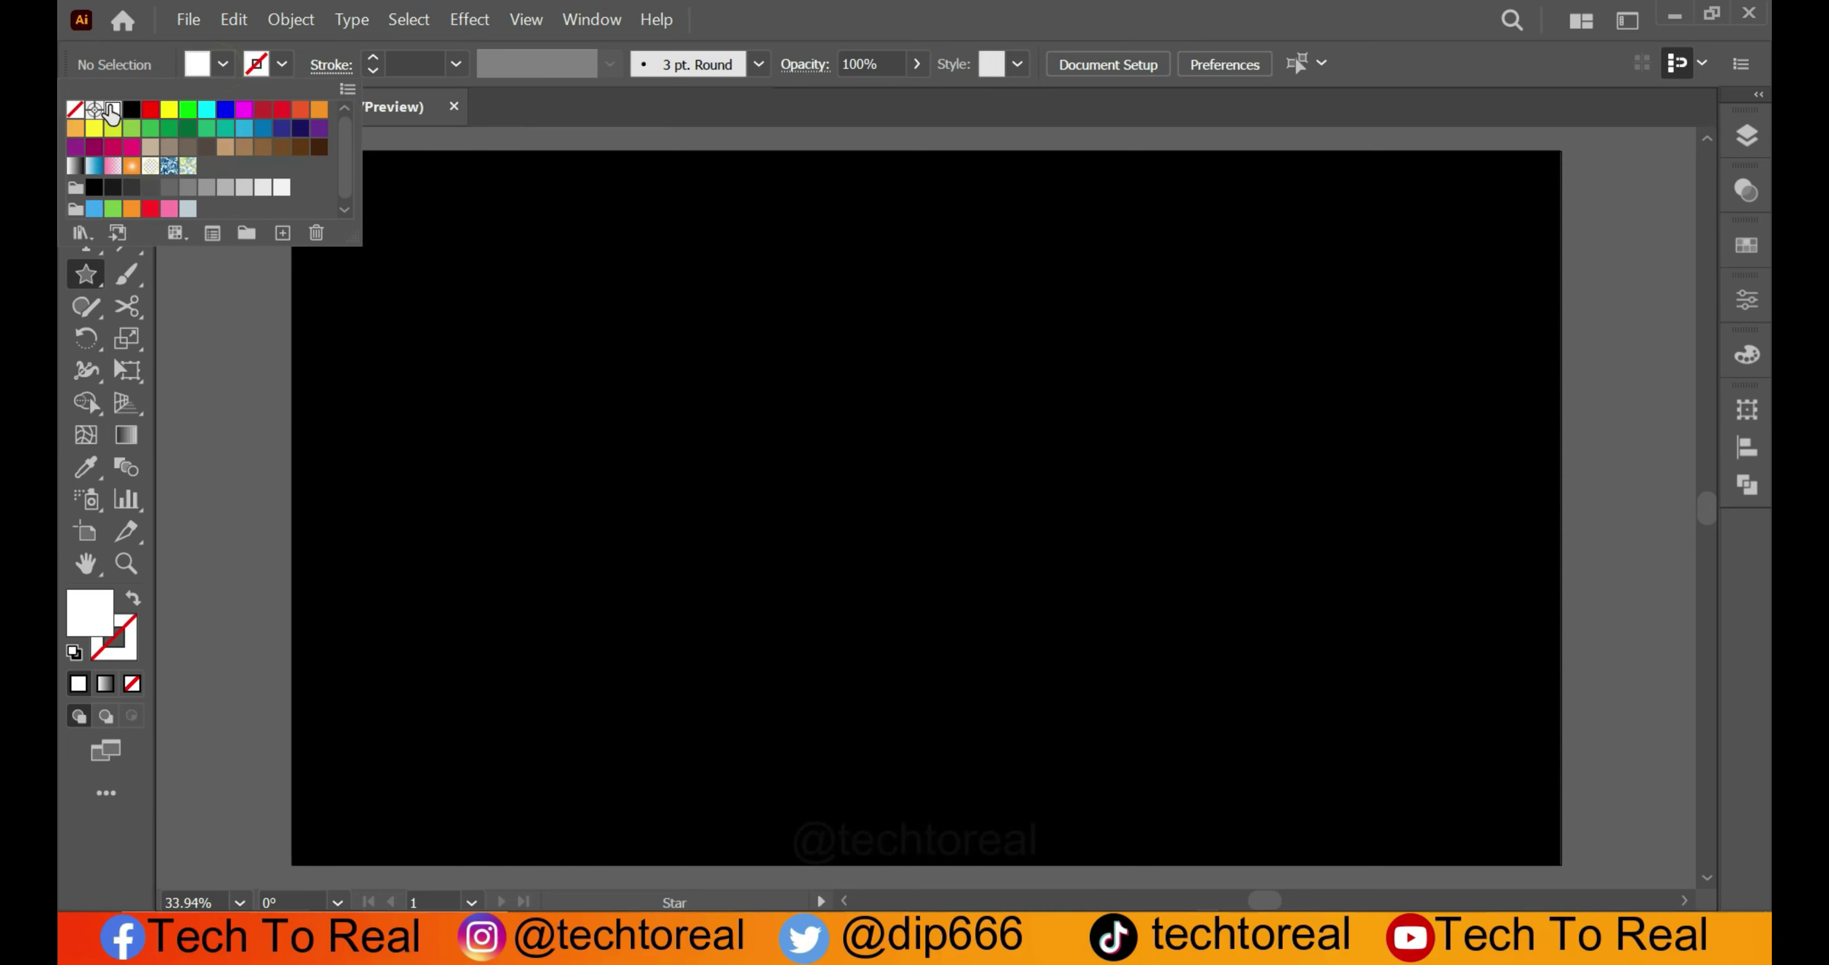
click(668, 319)
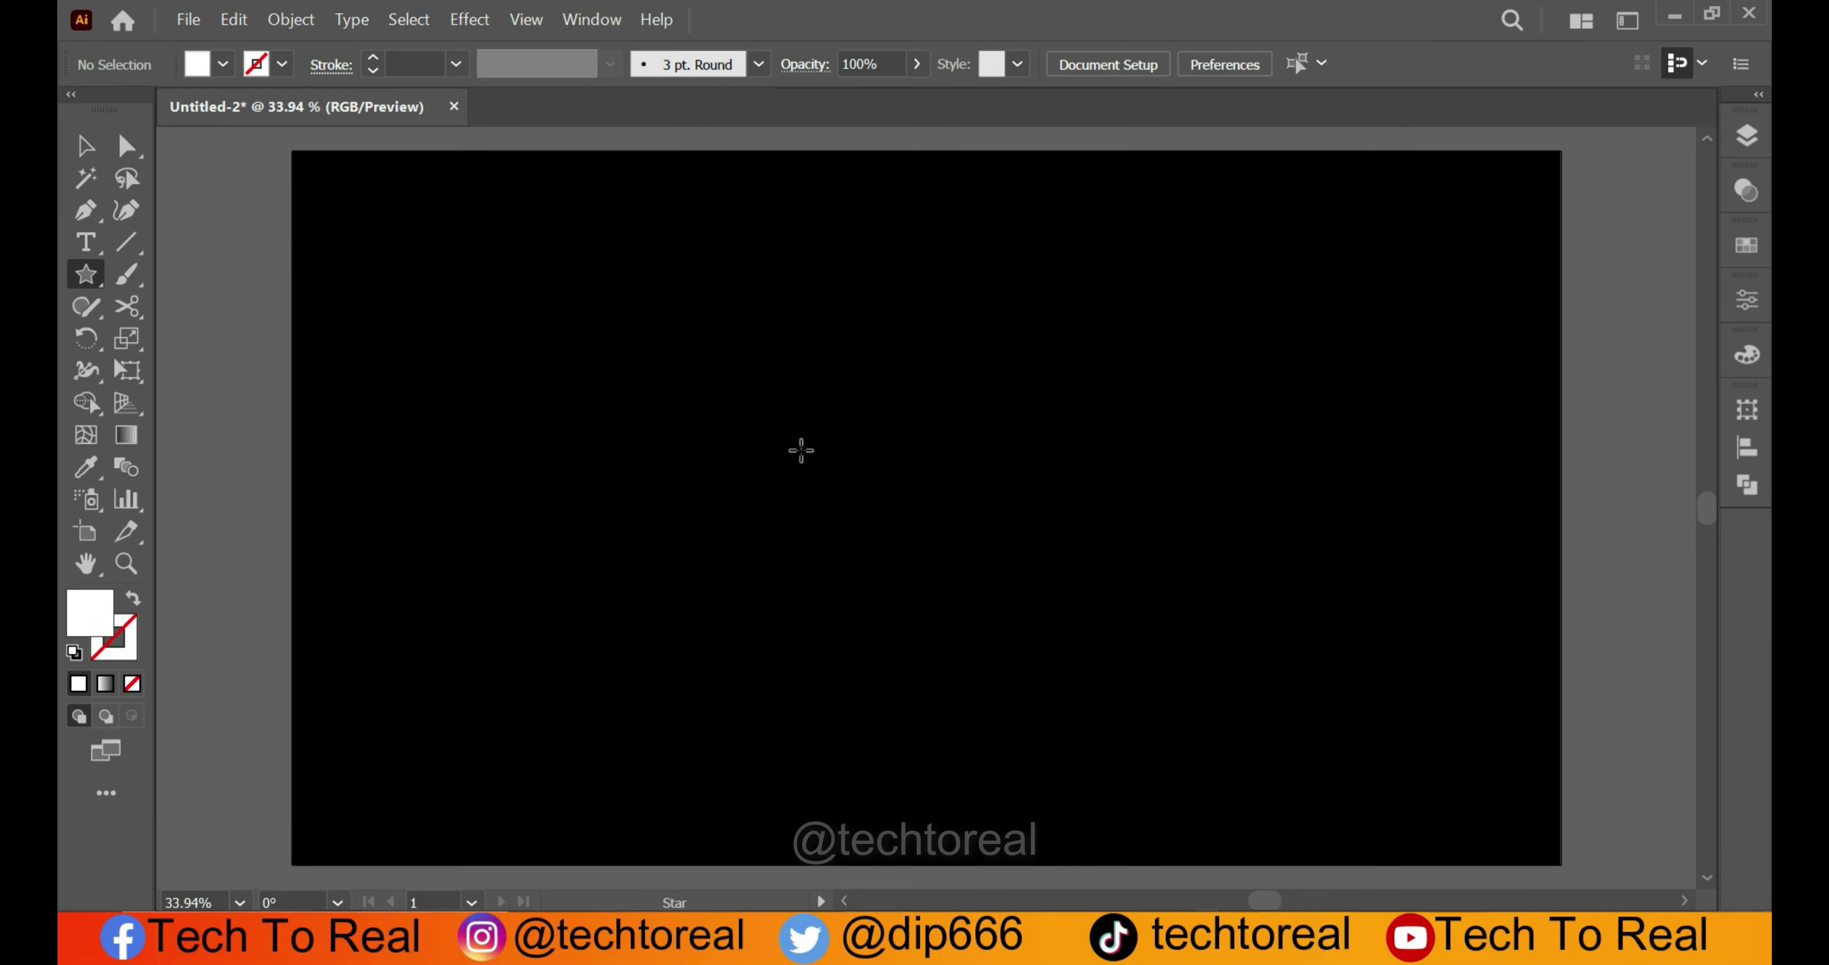
drag(801, 449, 947, 641)
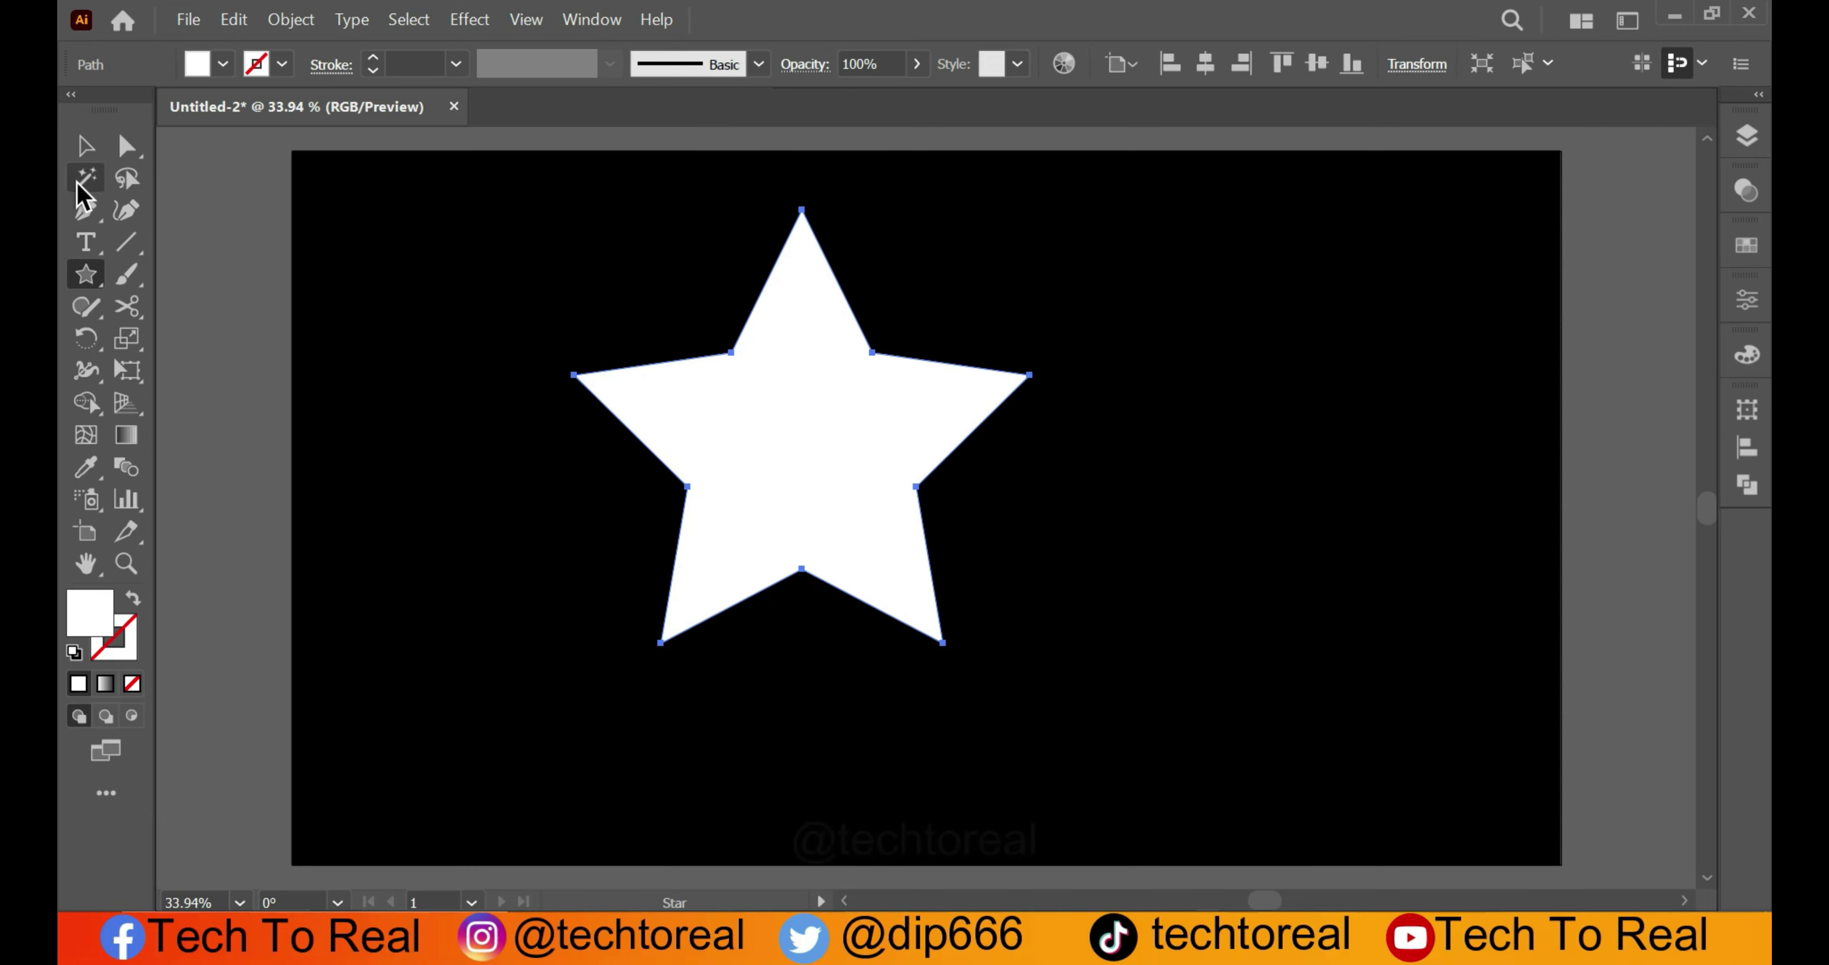
- Remove the star's fill and give it a white stroke
click(86, 146)
click(222, 66)
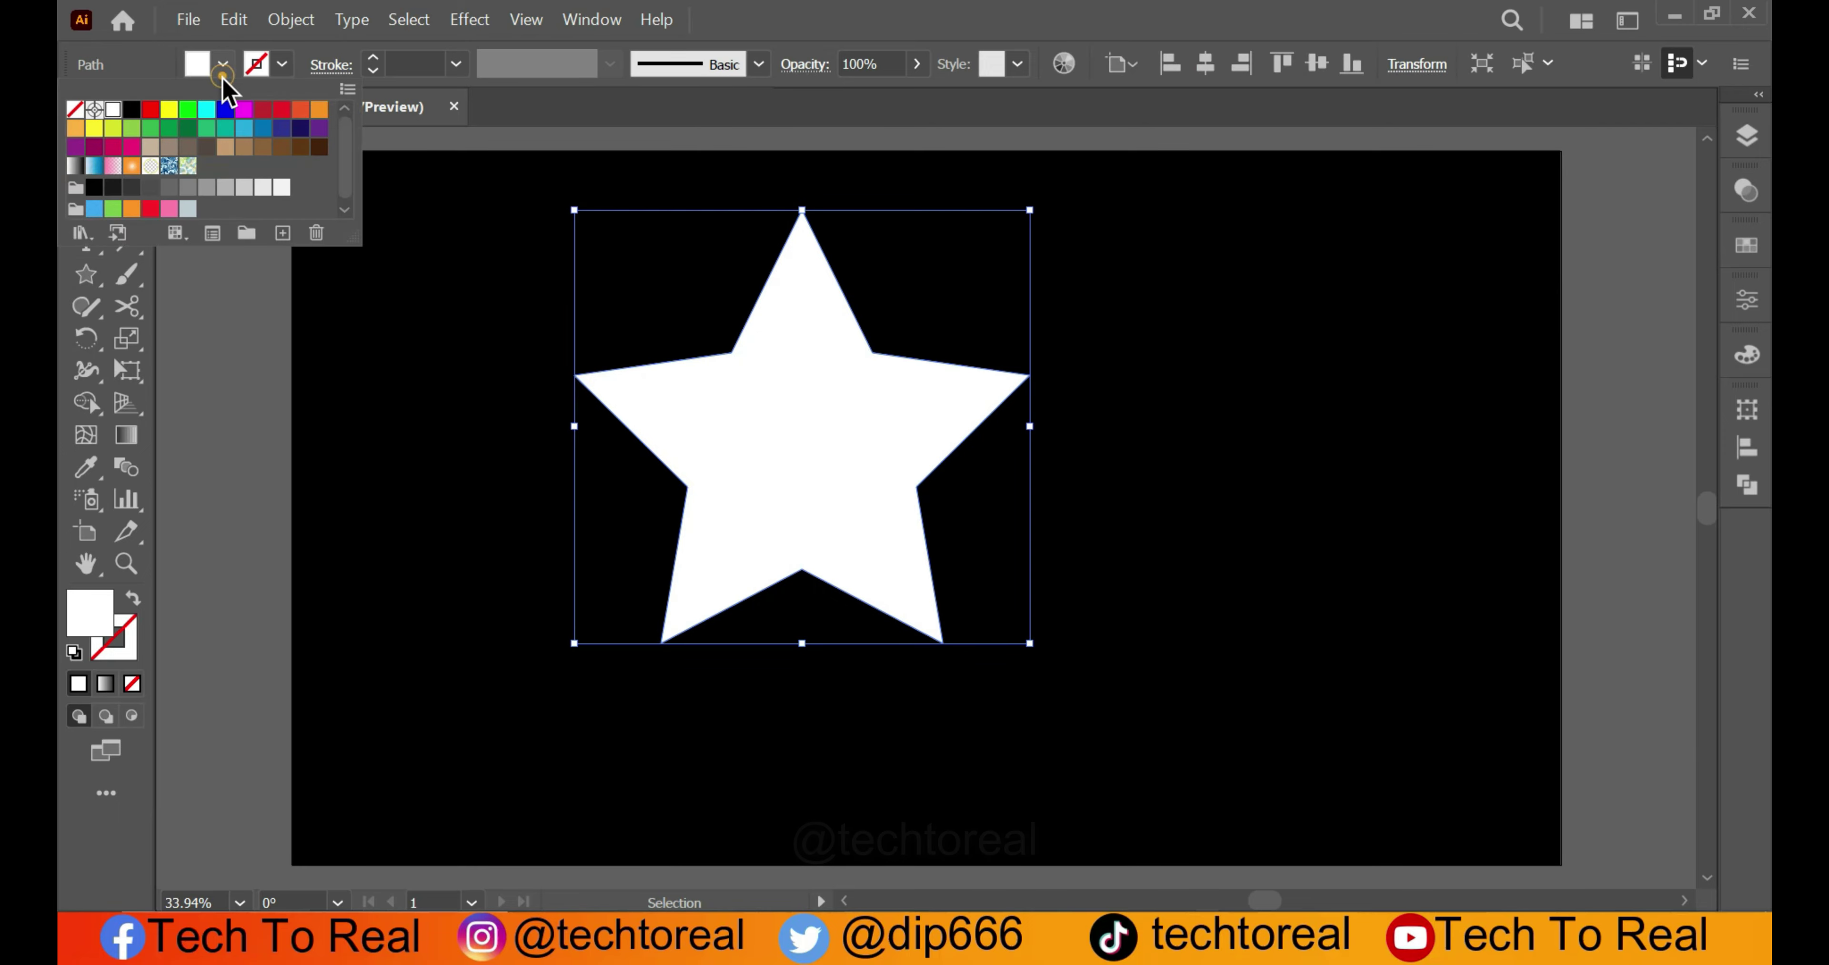
click(75, 109)
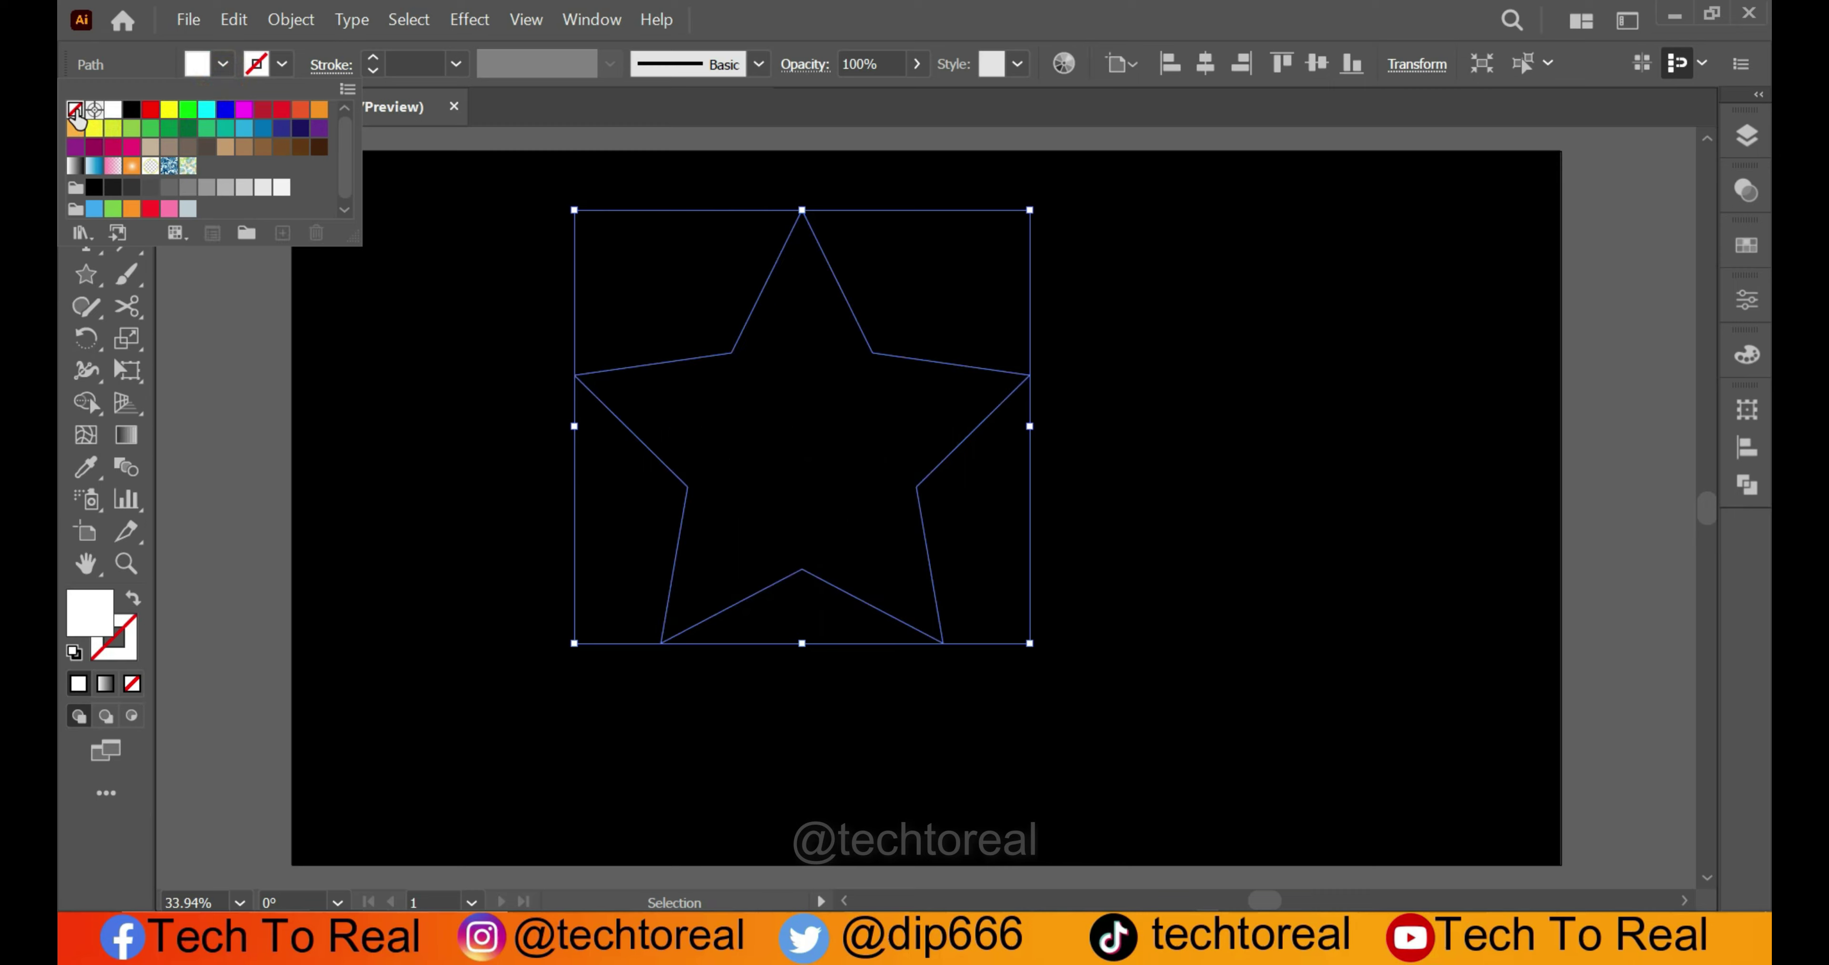
click(283, 65)
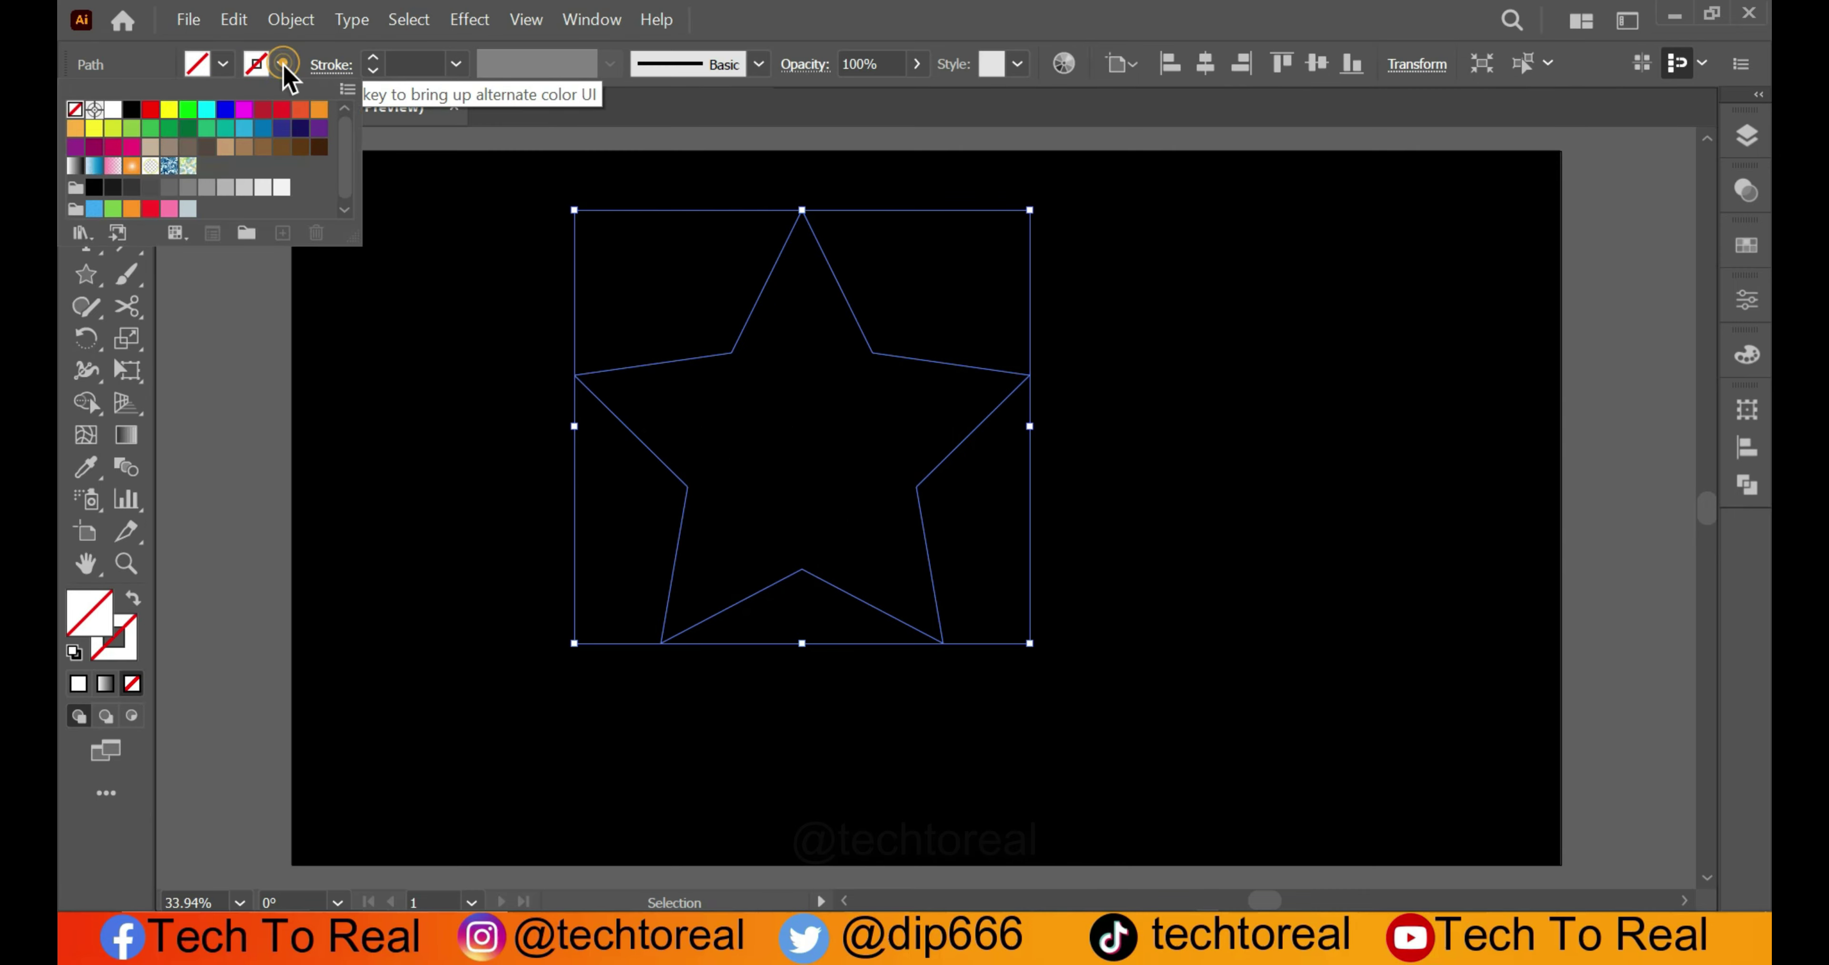
click(114, 109)
click(173, 317)
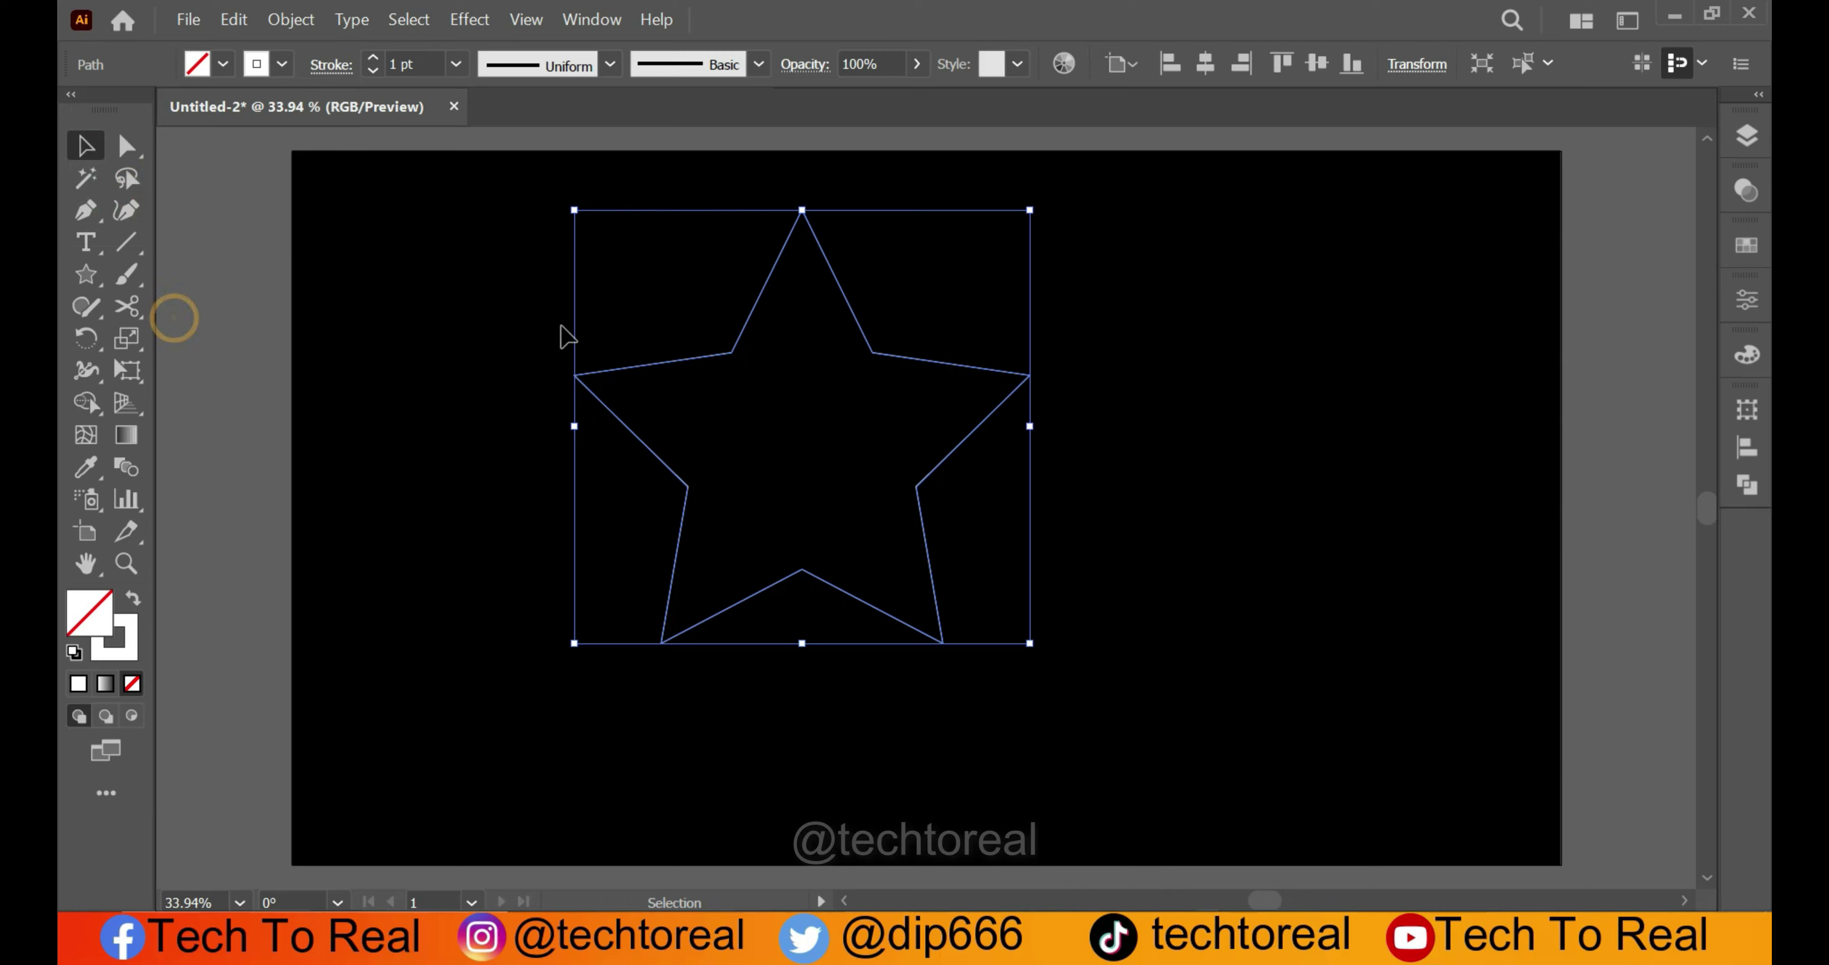
- Move the star outline to the artboard's lower-right corner and deselect it
click(1152, 364)
drag(1009, 399, 1520, 607)
click(197, 487)
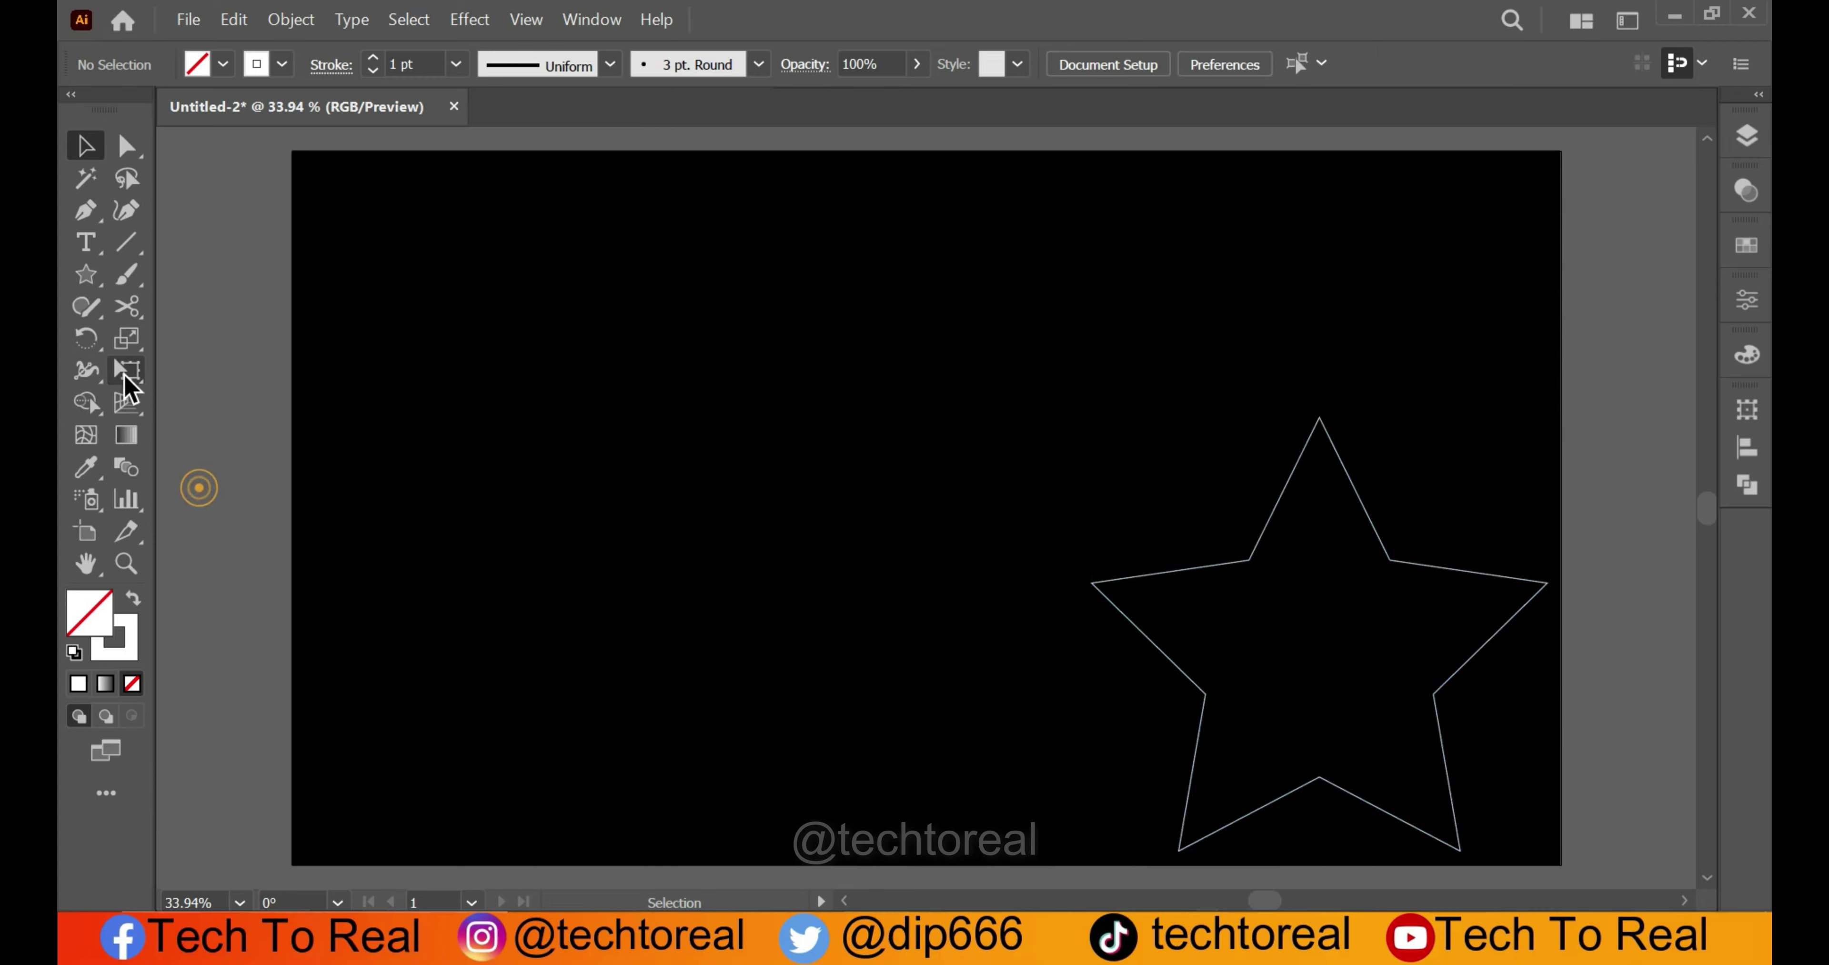
- Draw a small circle with the Ellipse tool near the artboard's upper-left corner
click(93, 281)
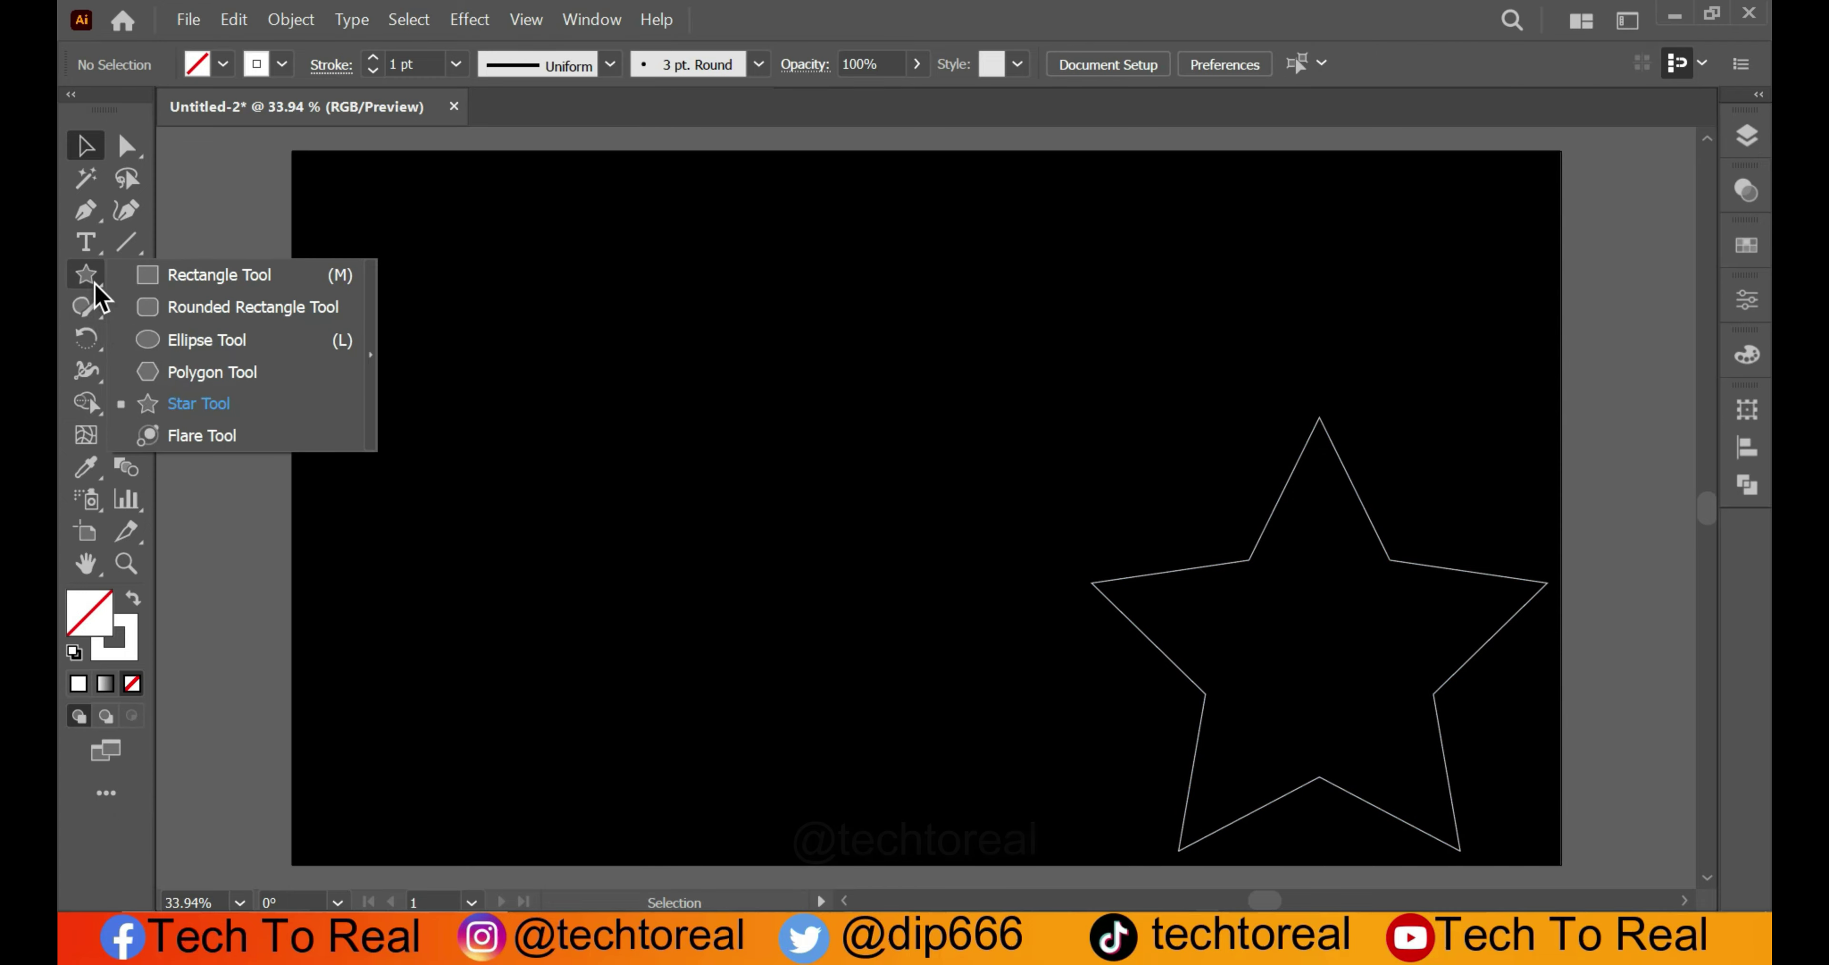
click(192, 345)
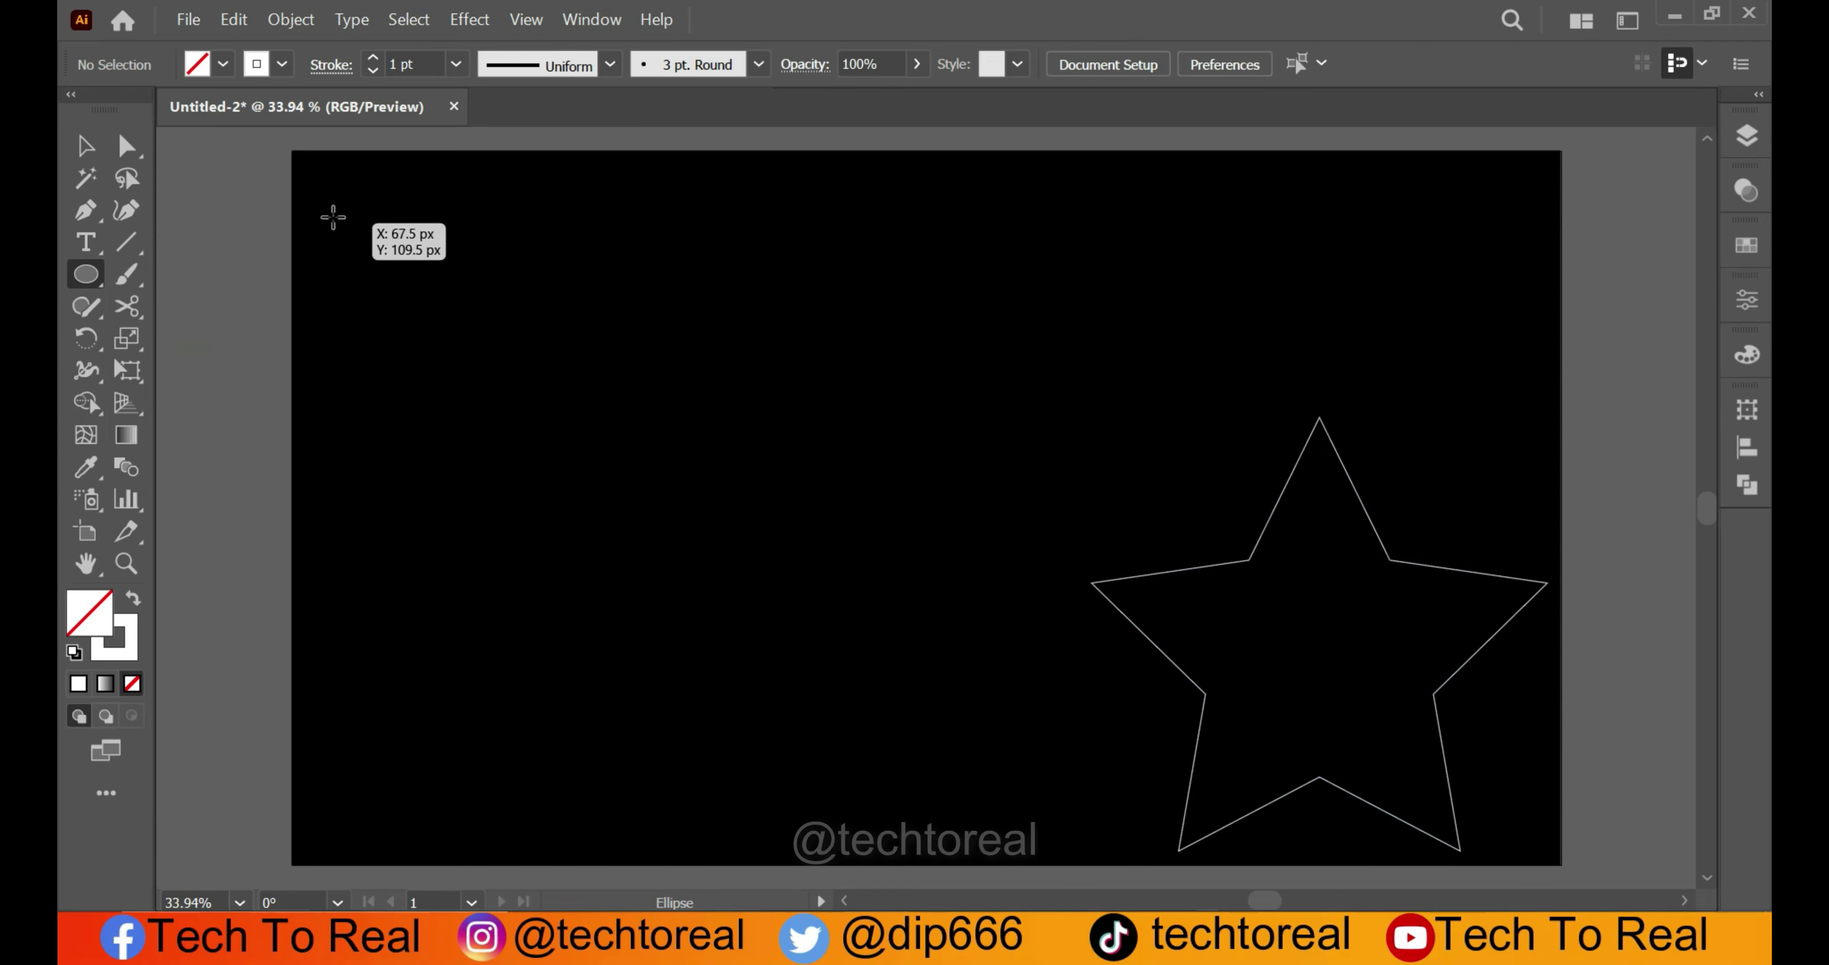
drag(322, 189, 381, 268)
click(85, 145)
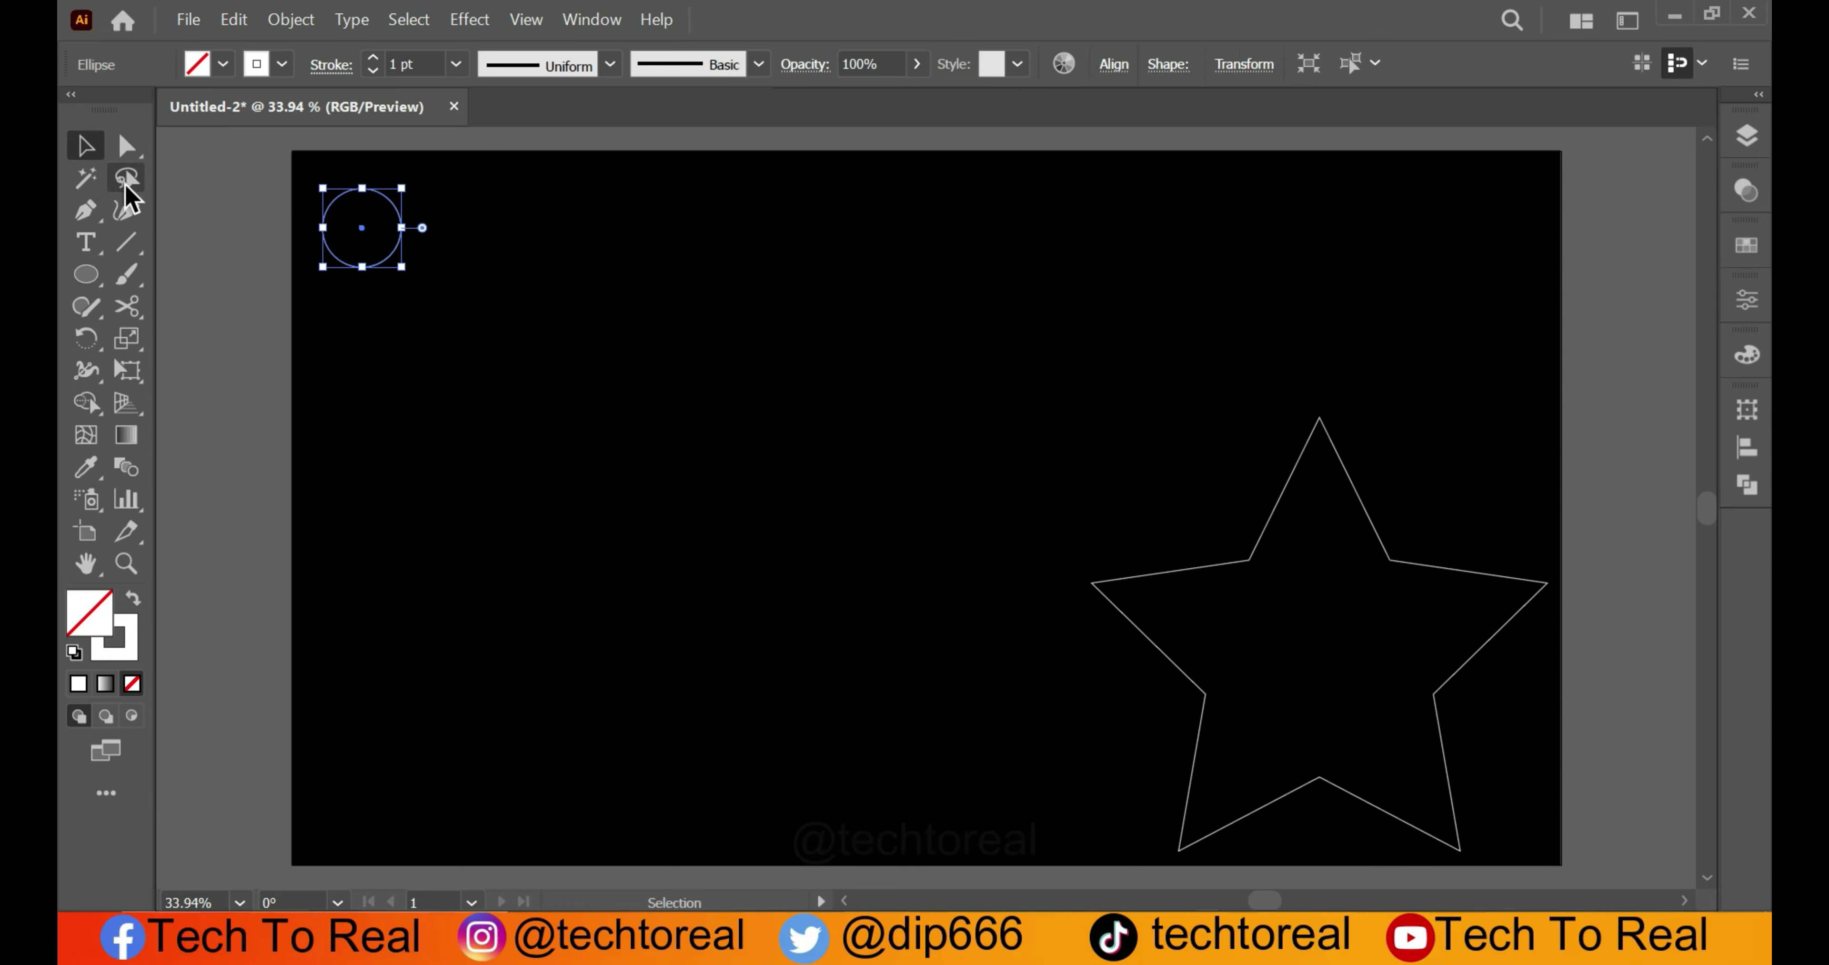
click(204, 207)
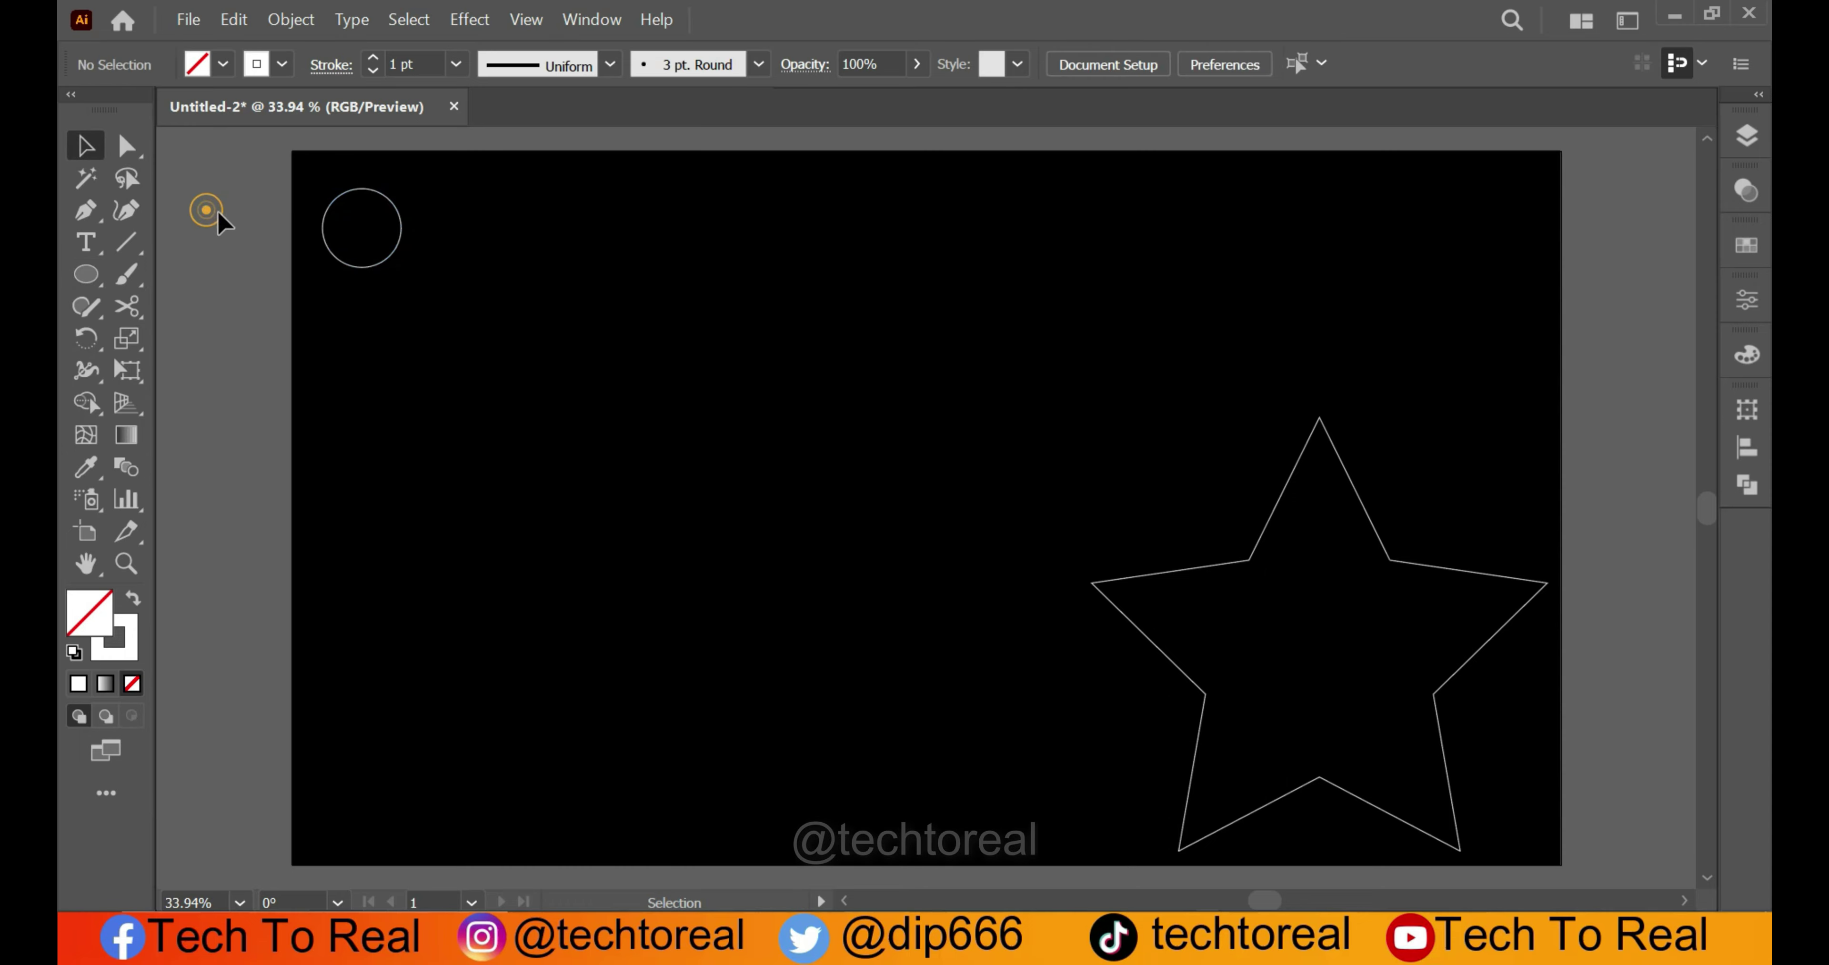
- Fill the small circle with the linear white-to-black gradient and remove its stroke
click(359, 267)
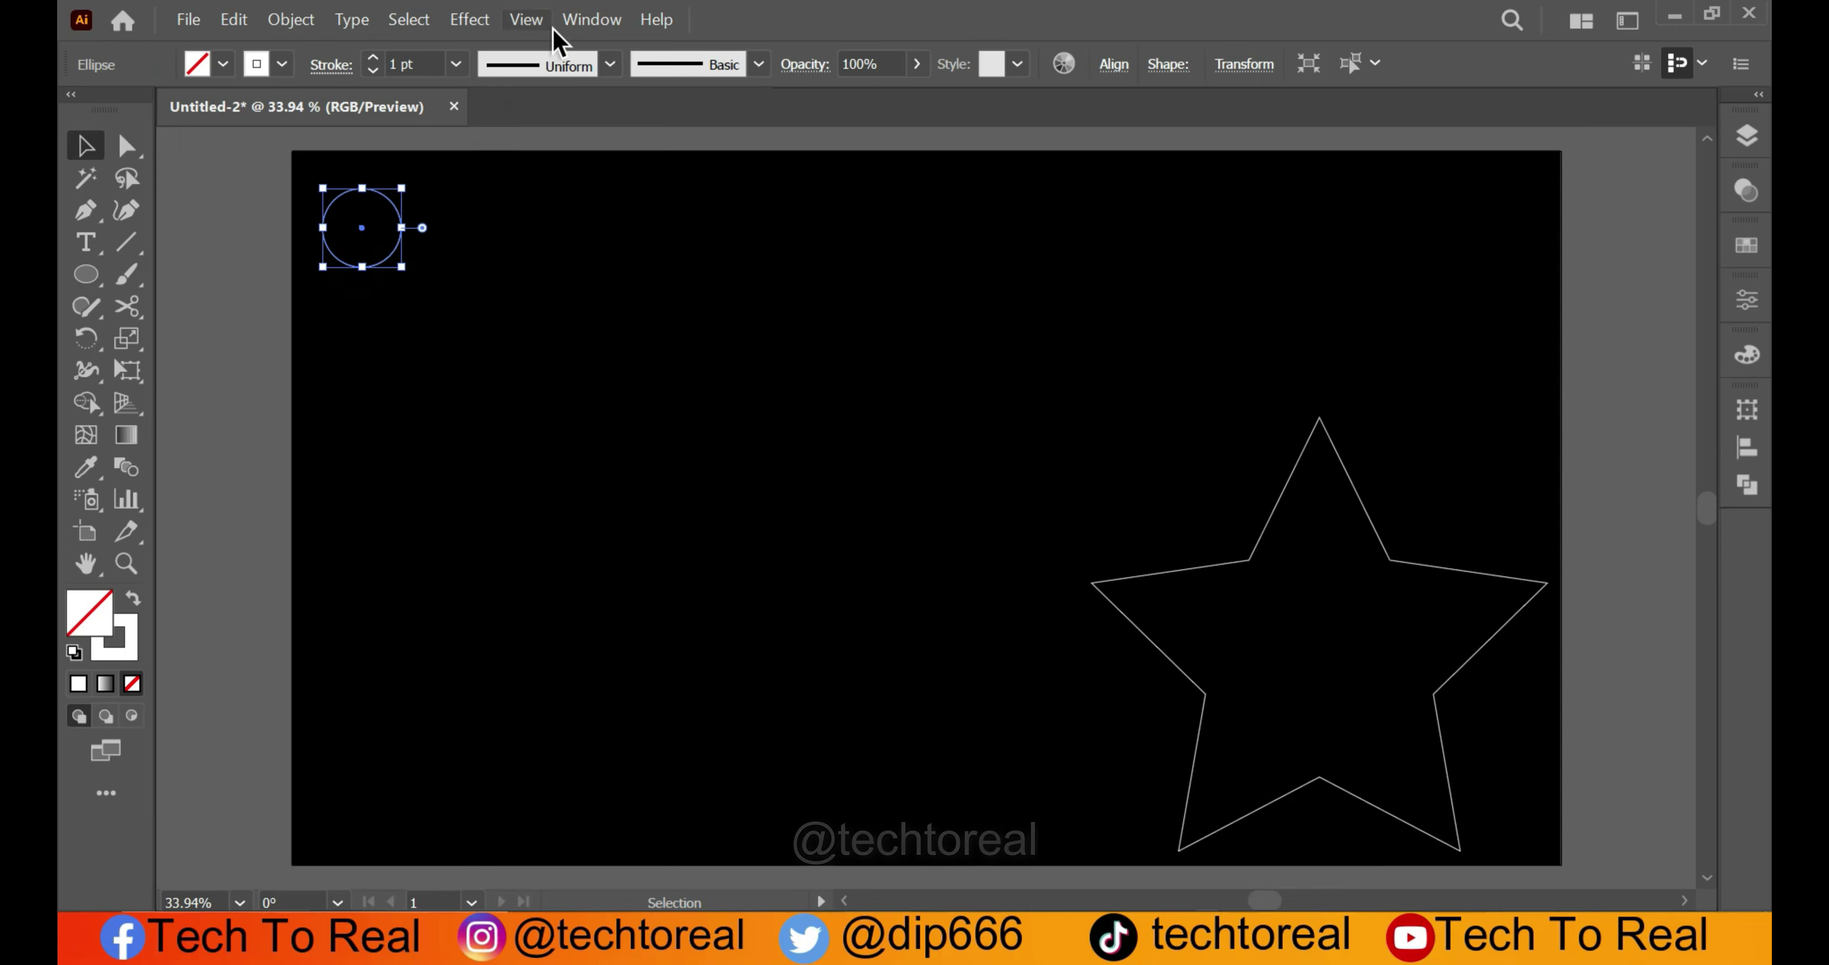
click(590, 20)
click(733, 647)
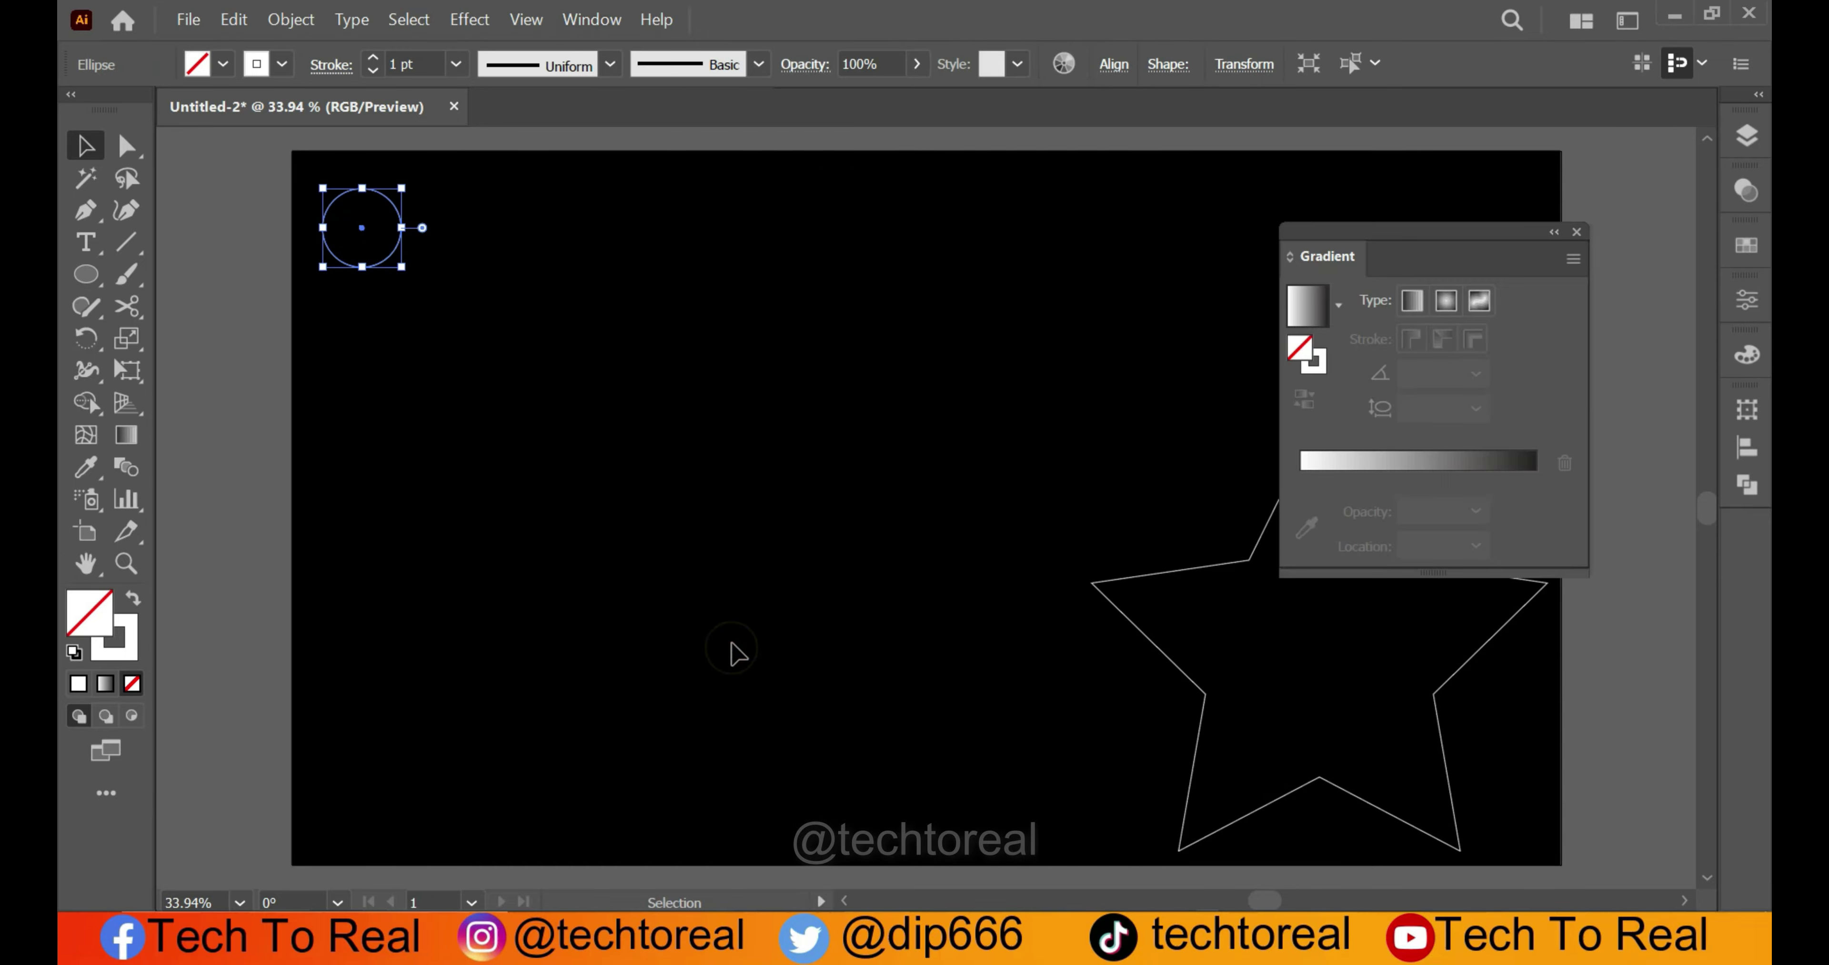
click(1323, 312)
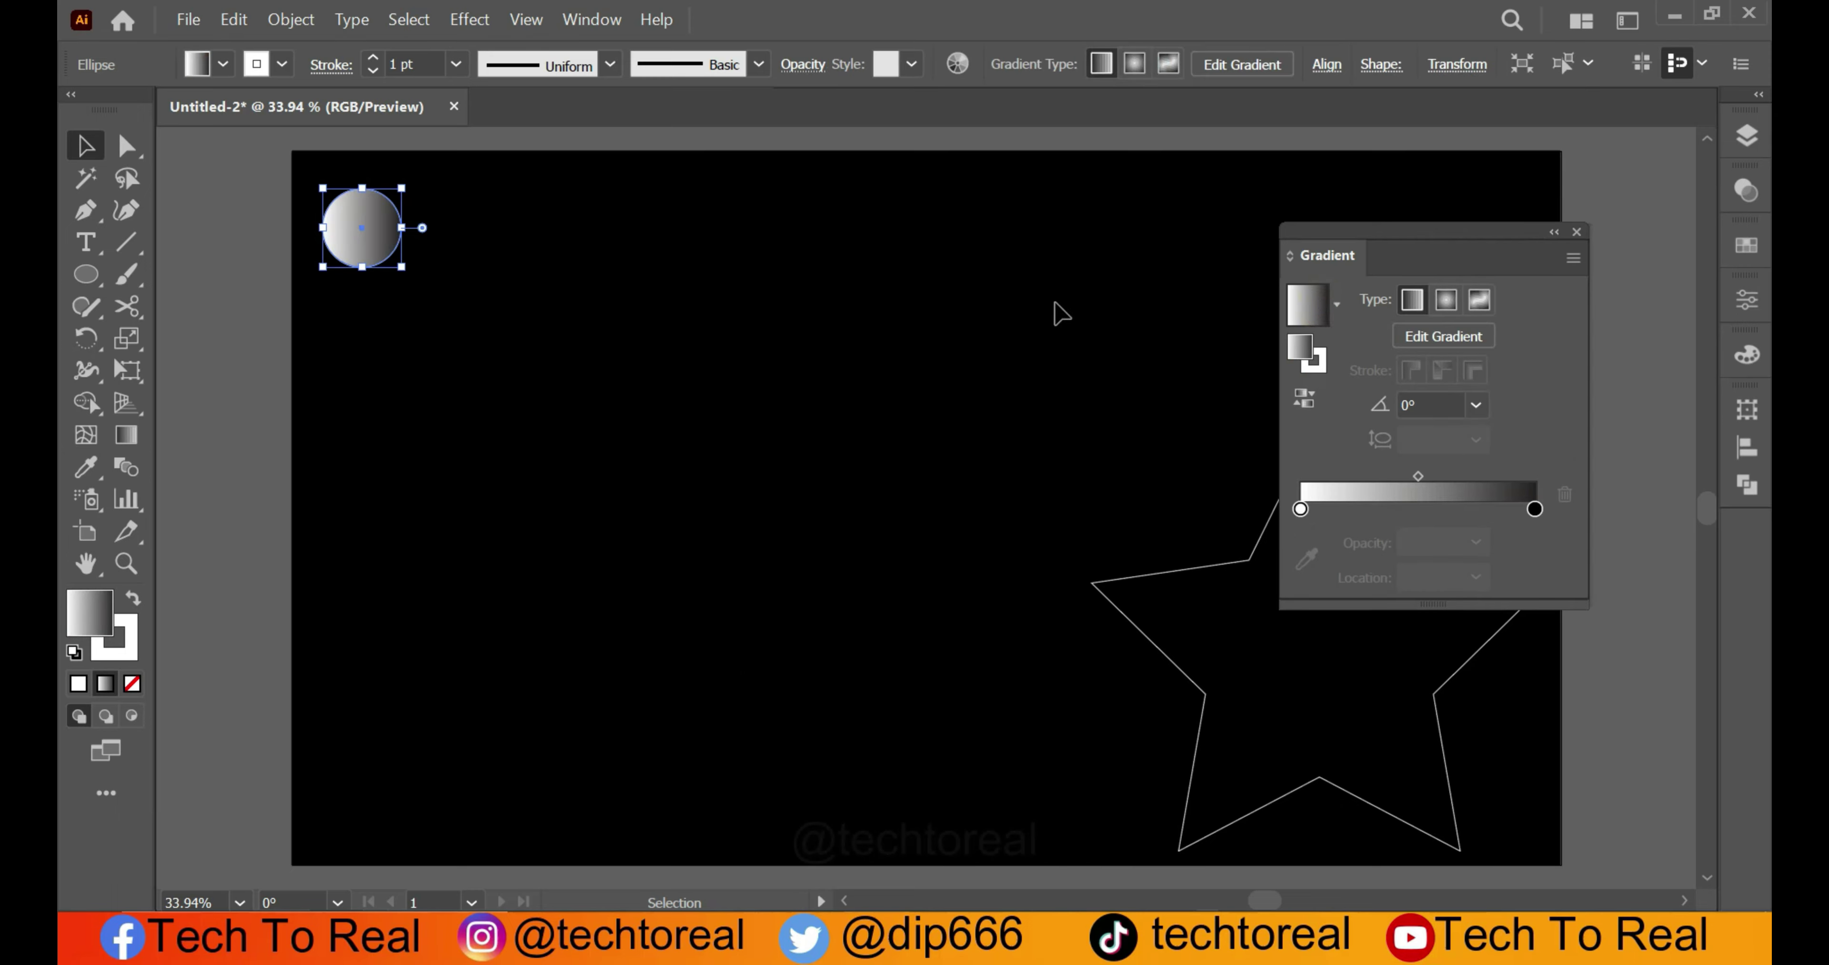
click(282, 64)
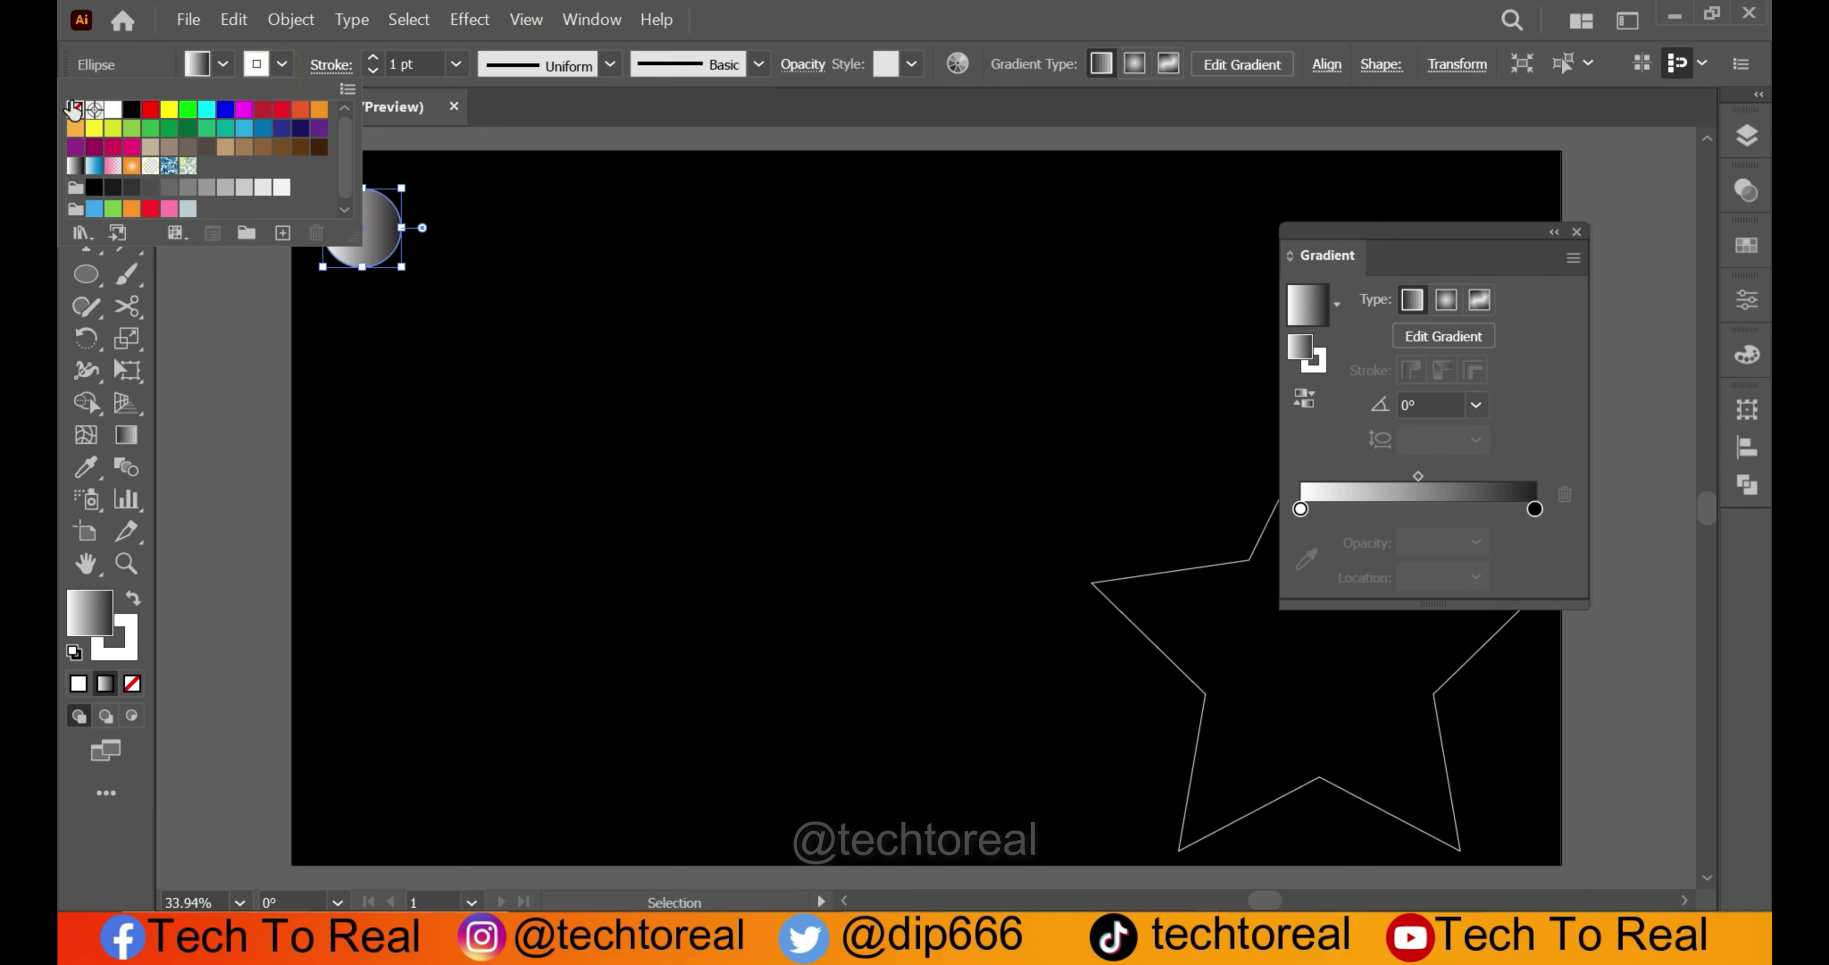
click(75, 108)
click(162, 451)
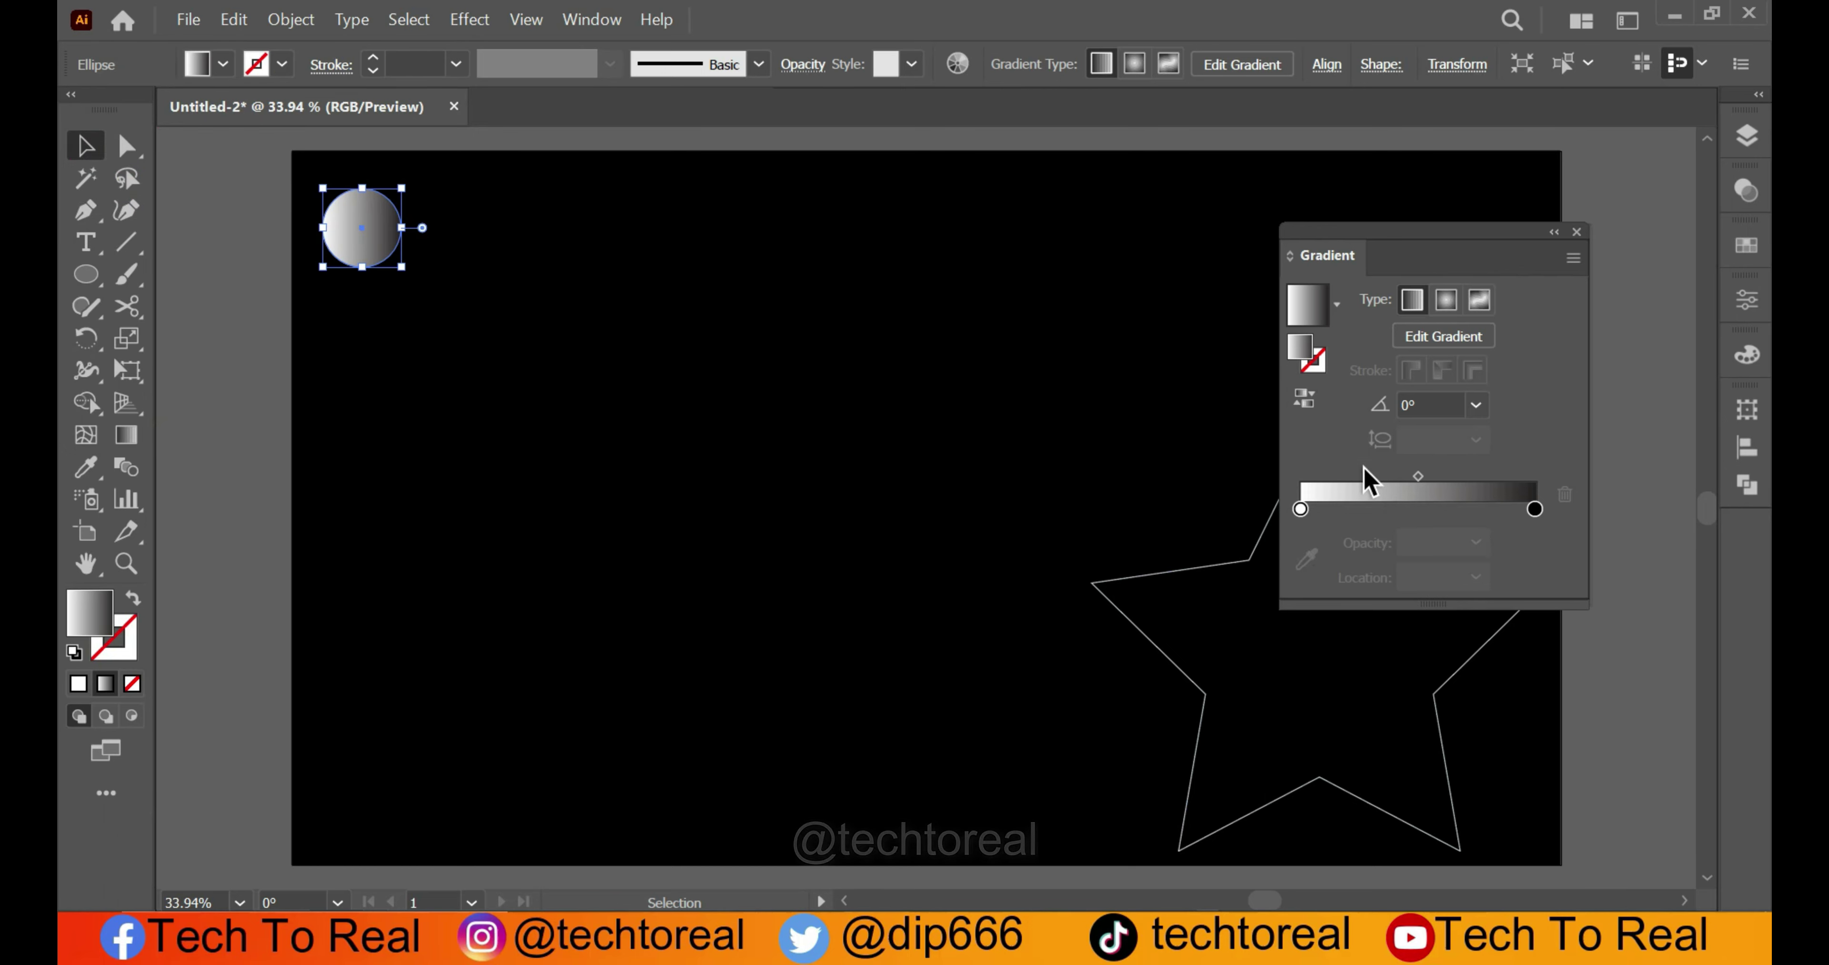
- Recolor the circle's gradient with a red start stop and a blue end stop, and close the gradient settings
click(1301, 509)
double_click(1301, 508)
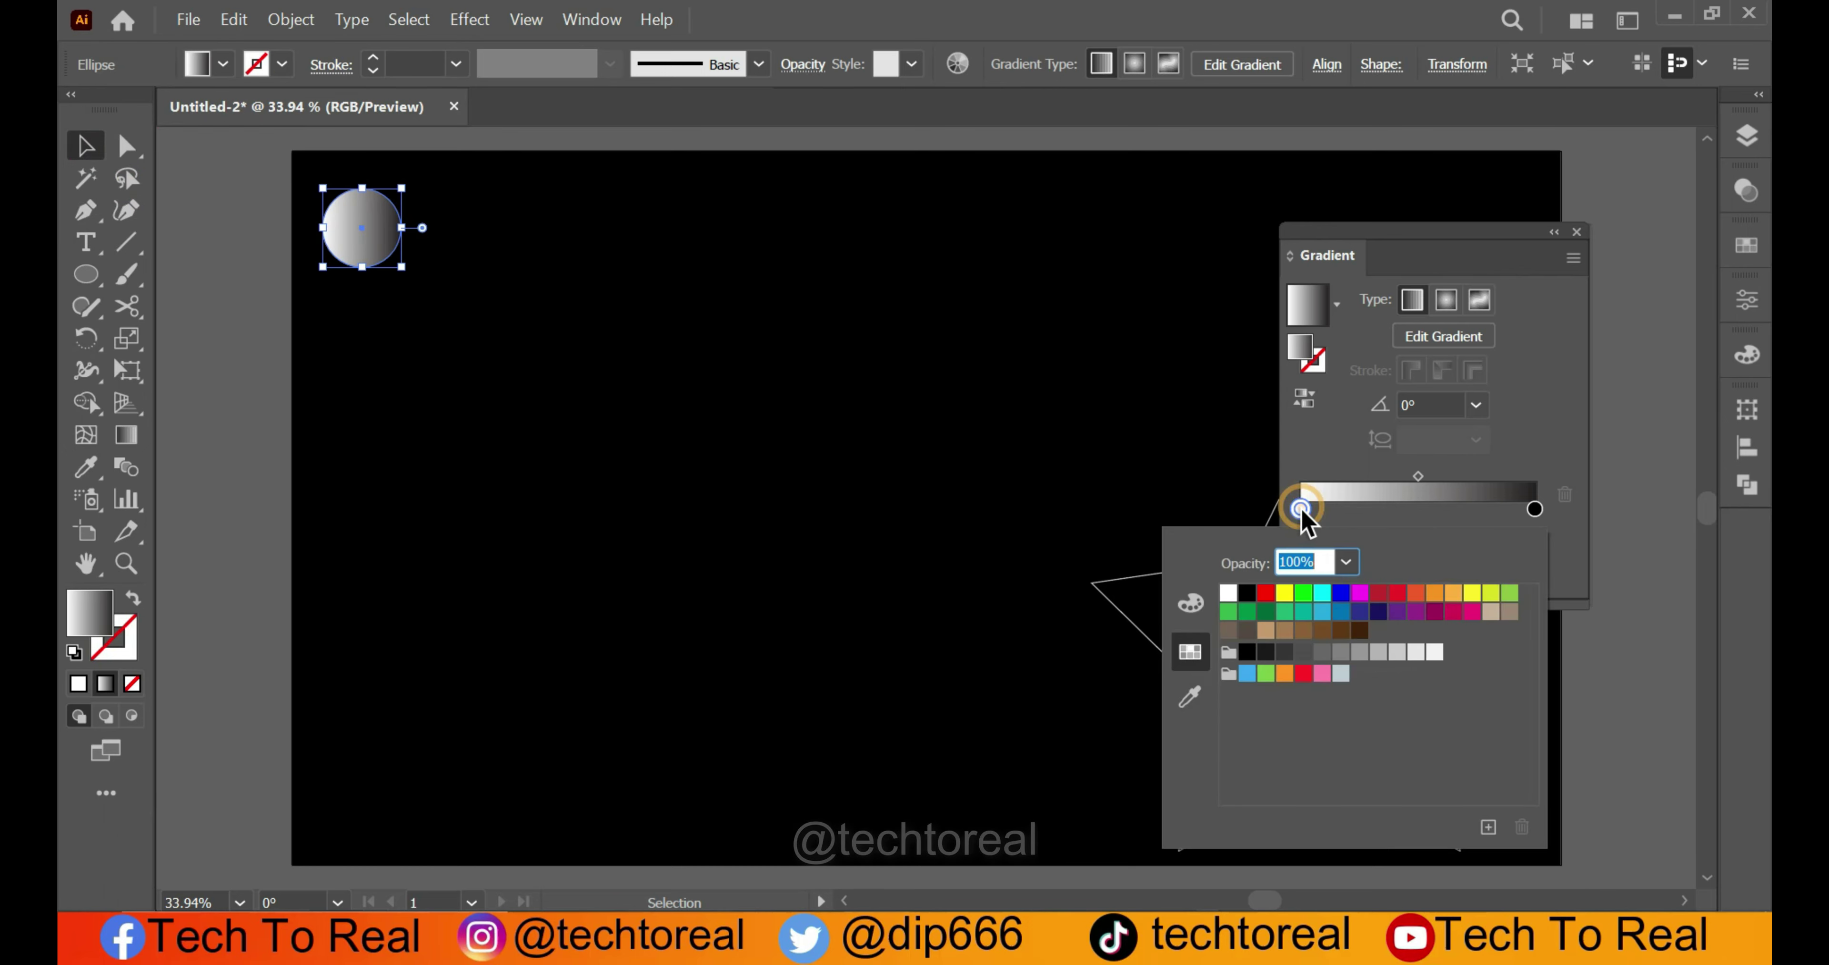
click(1266, 598)
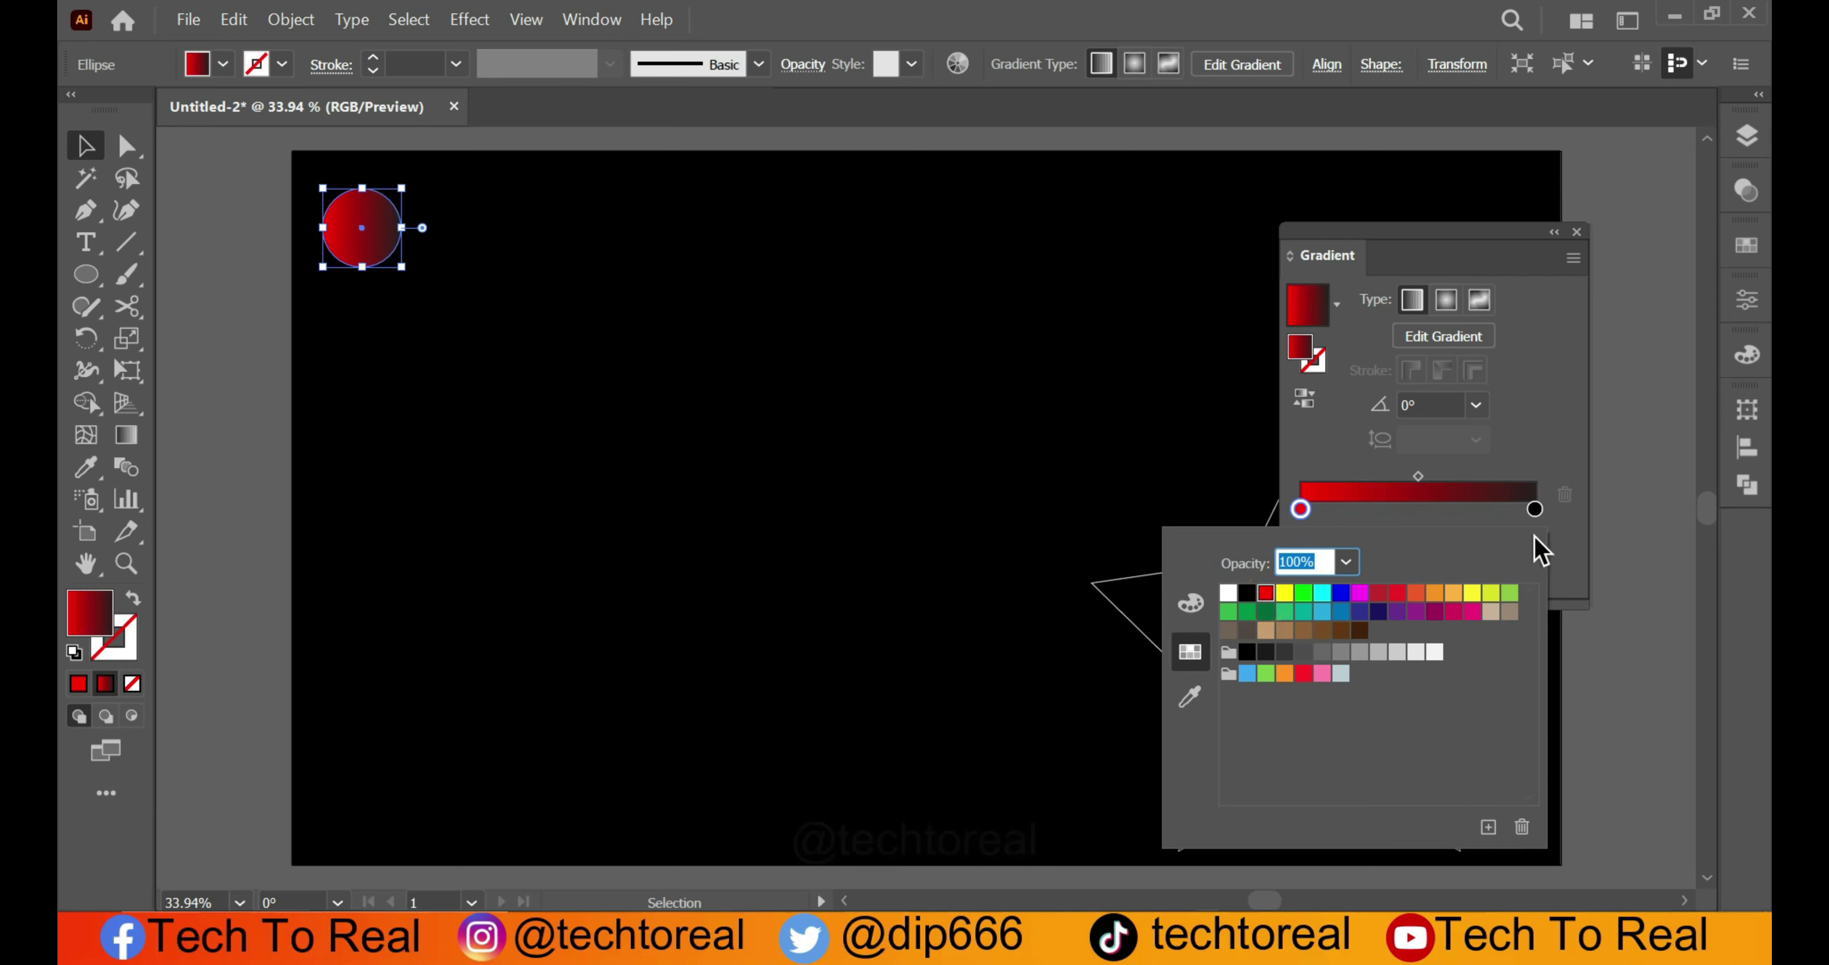
click(1535, 510)
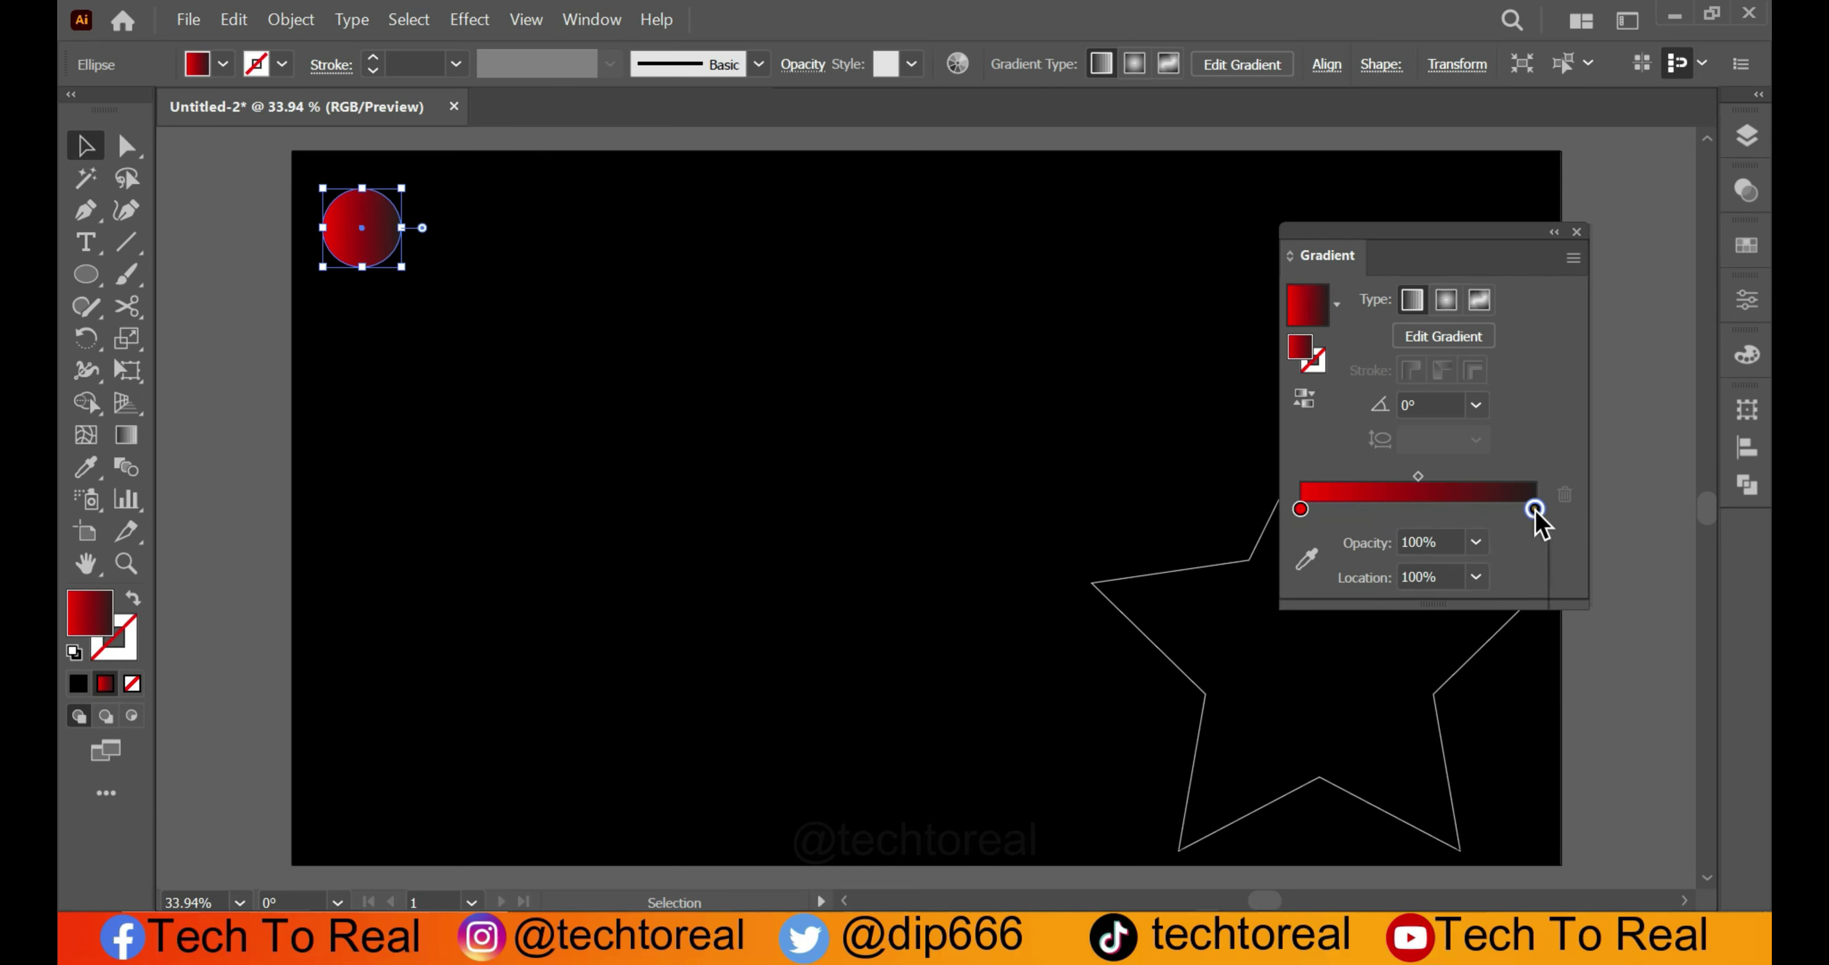
double_click(1535, 510)
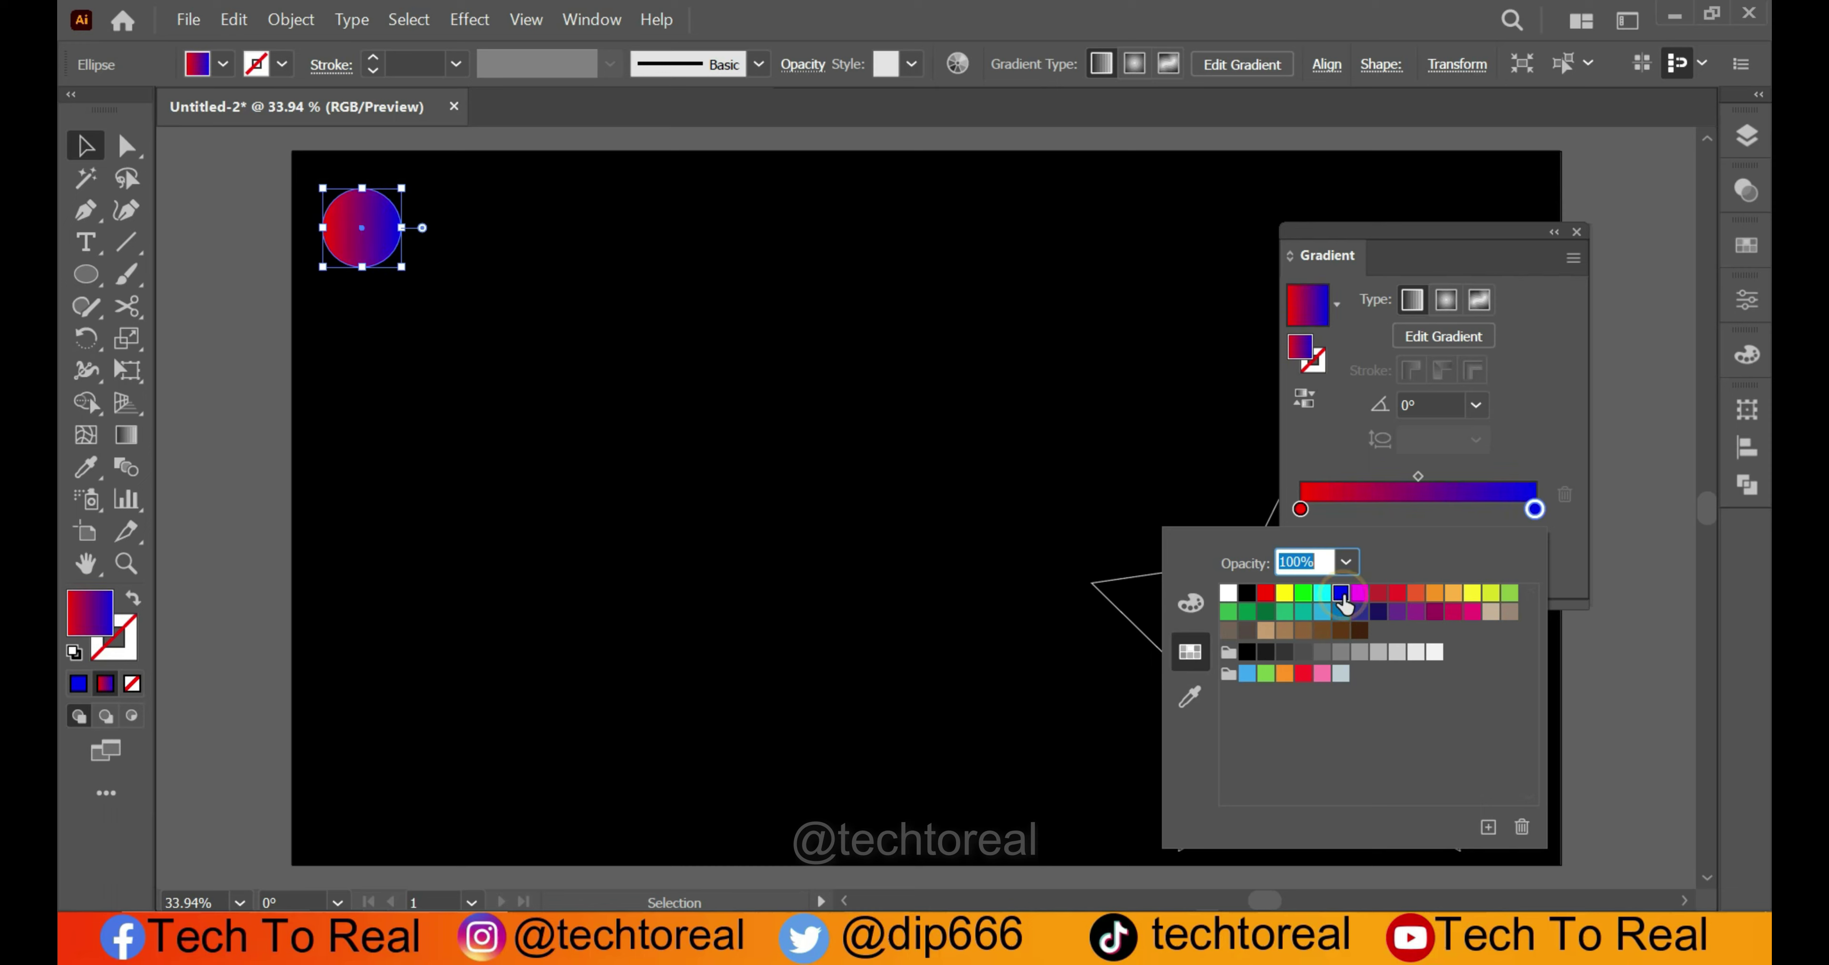
click(1532, 510)
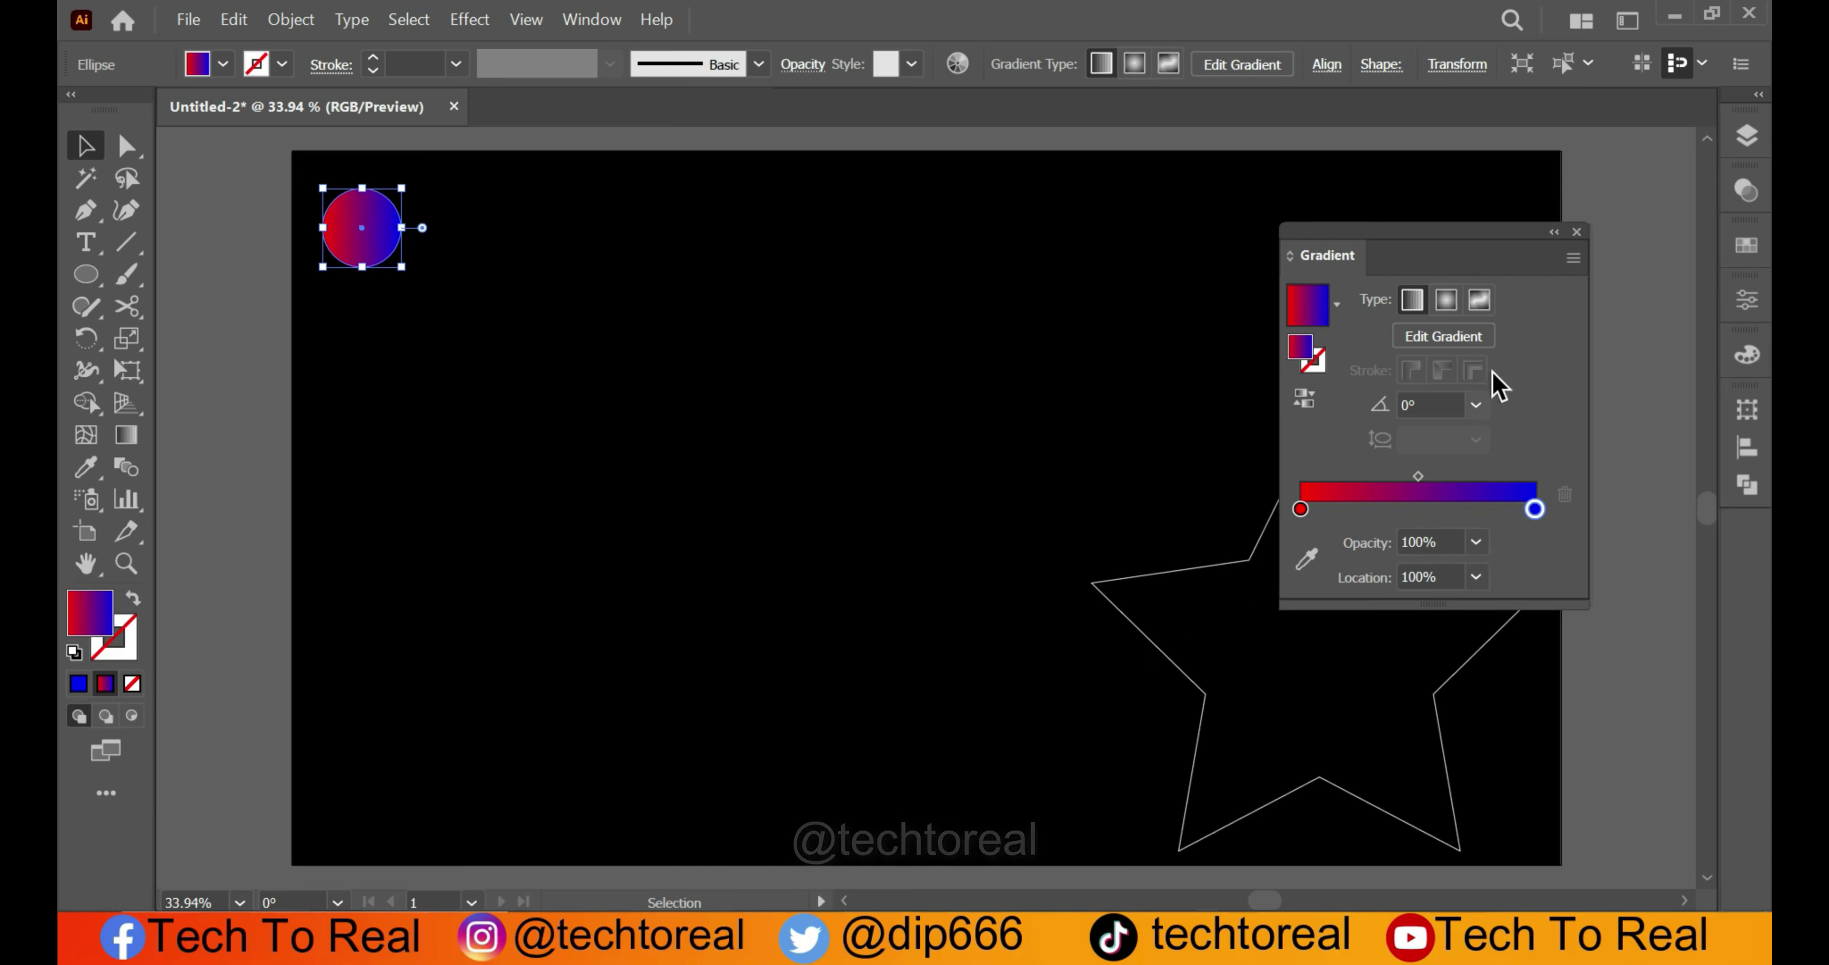
drag(1527, 234, 1583, 236)
click(1631, 232)
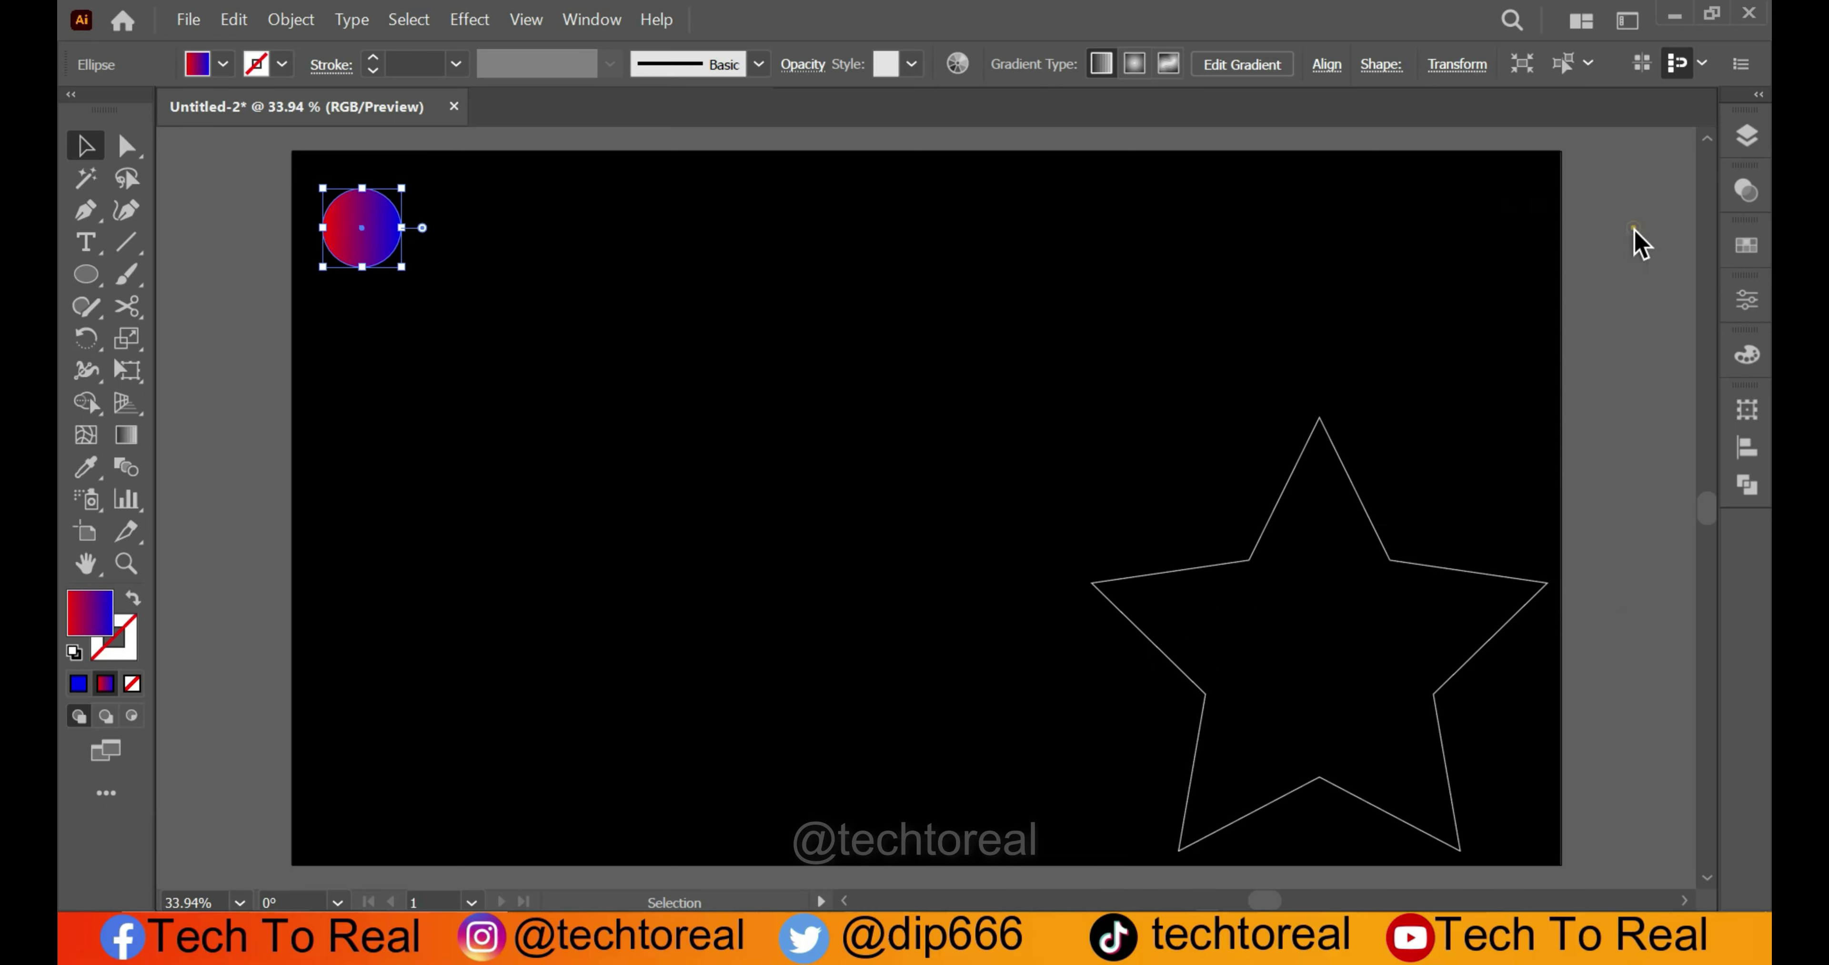
- Copy the gradient circle, paste it in front, and move the duplicate horizontally to the artboard's upper centre
click(715, 383)
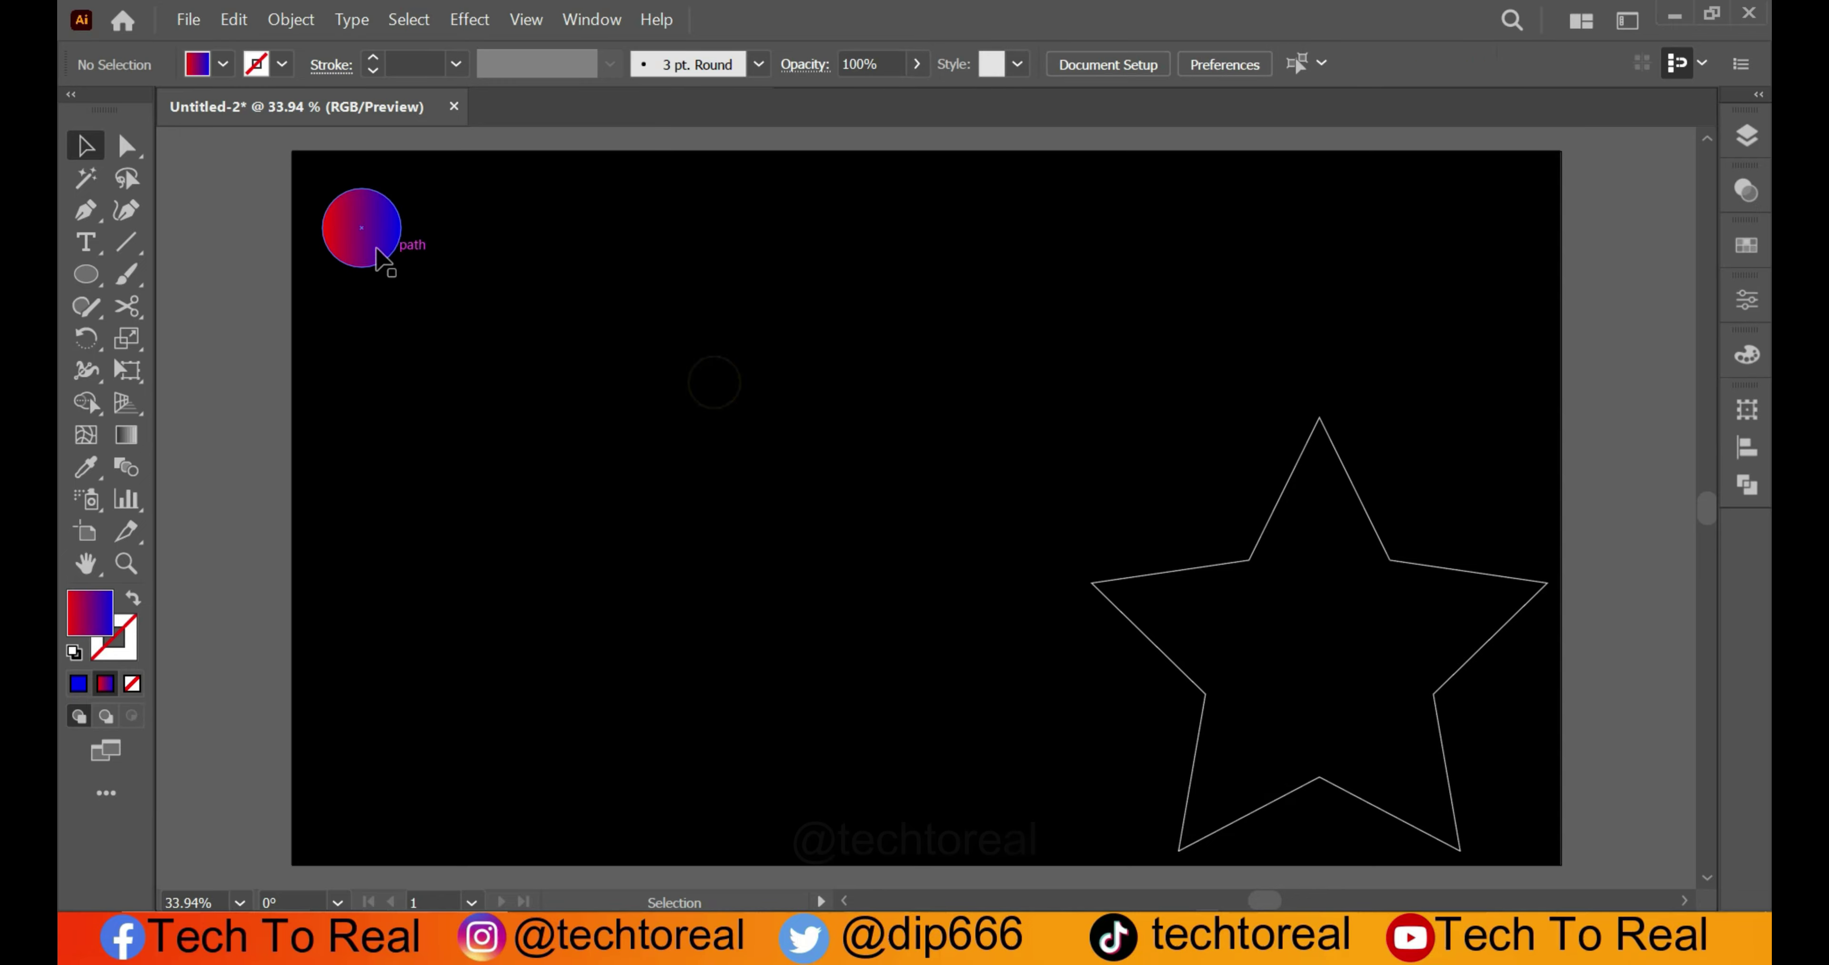
click(362, 242)
click(233, 19)
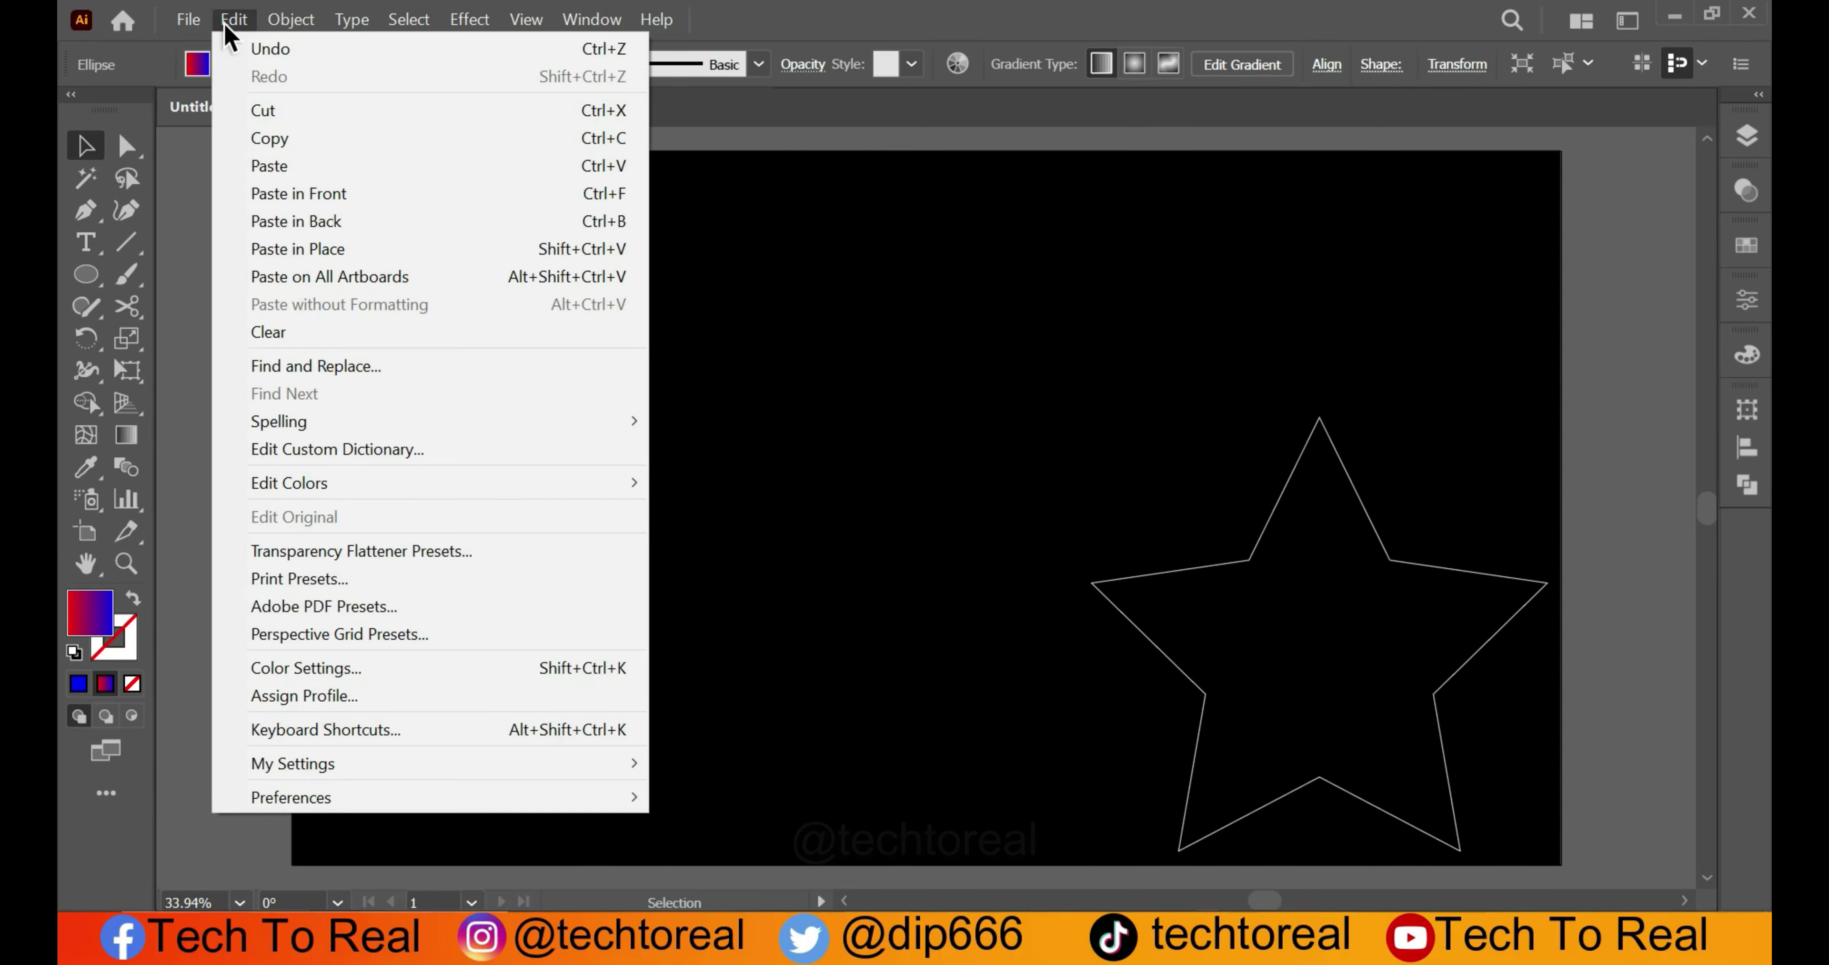
click(277, 137)
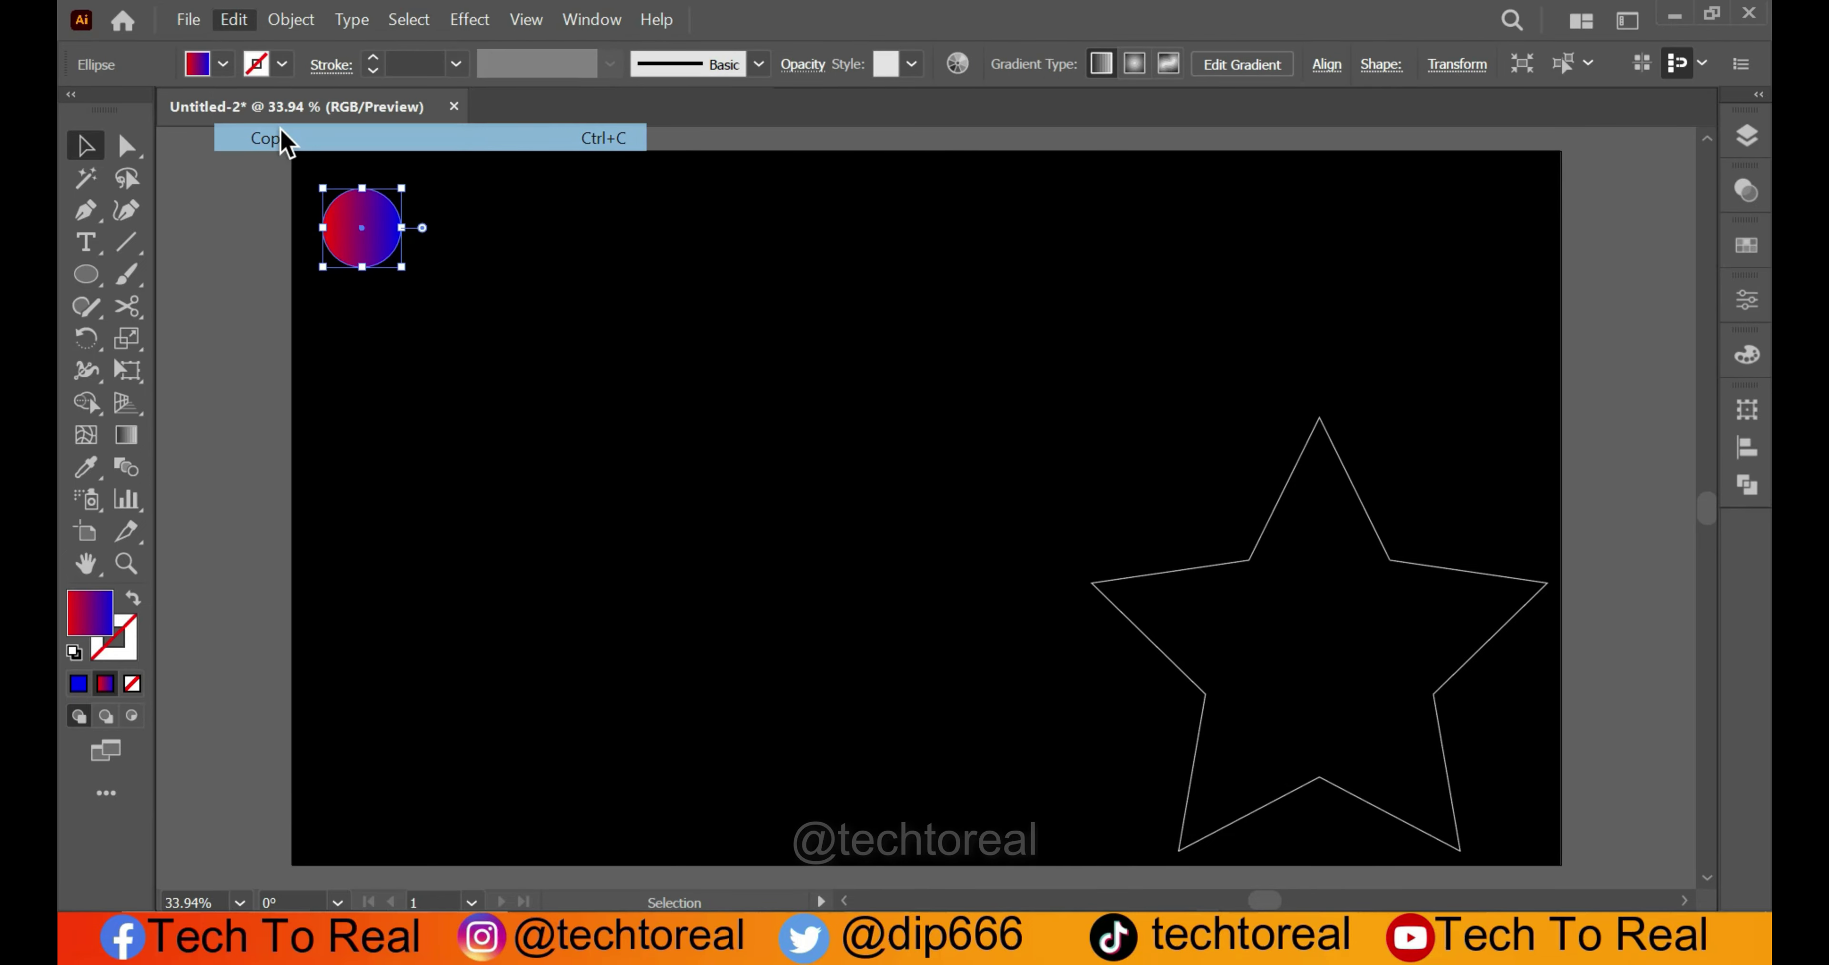
click(265, 220)
click(369, 220)
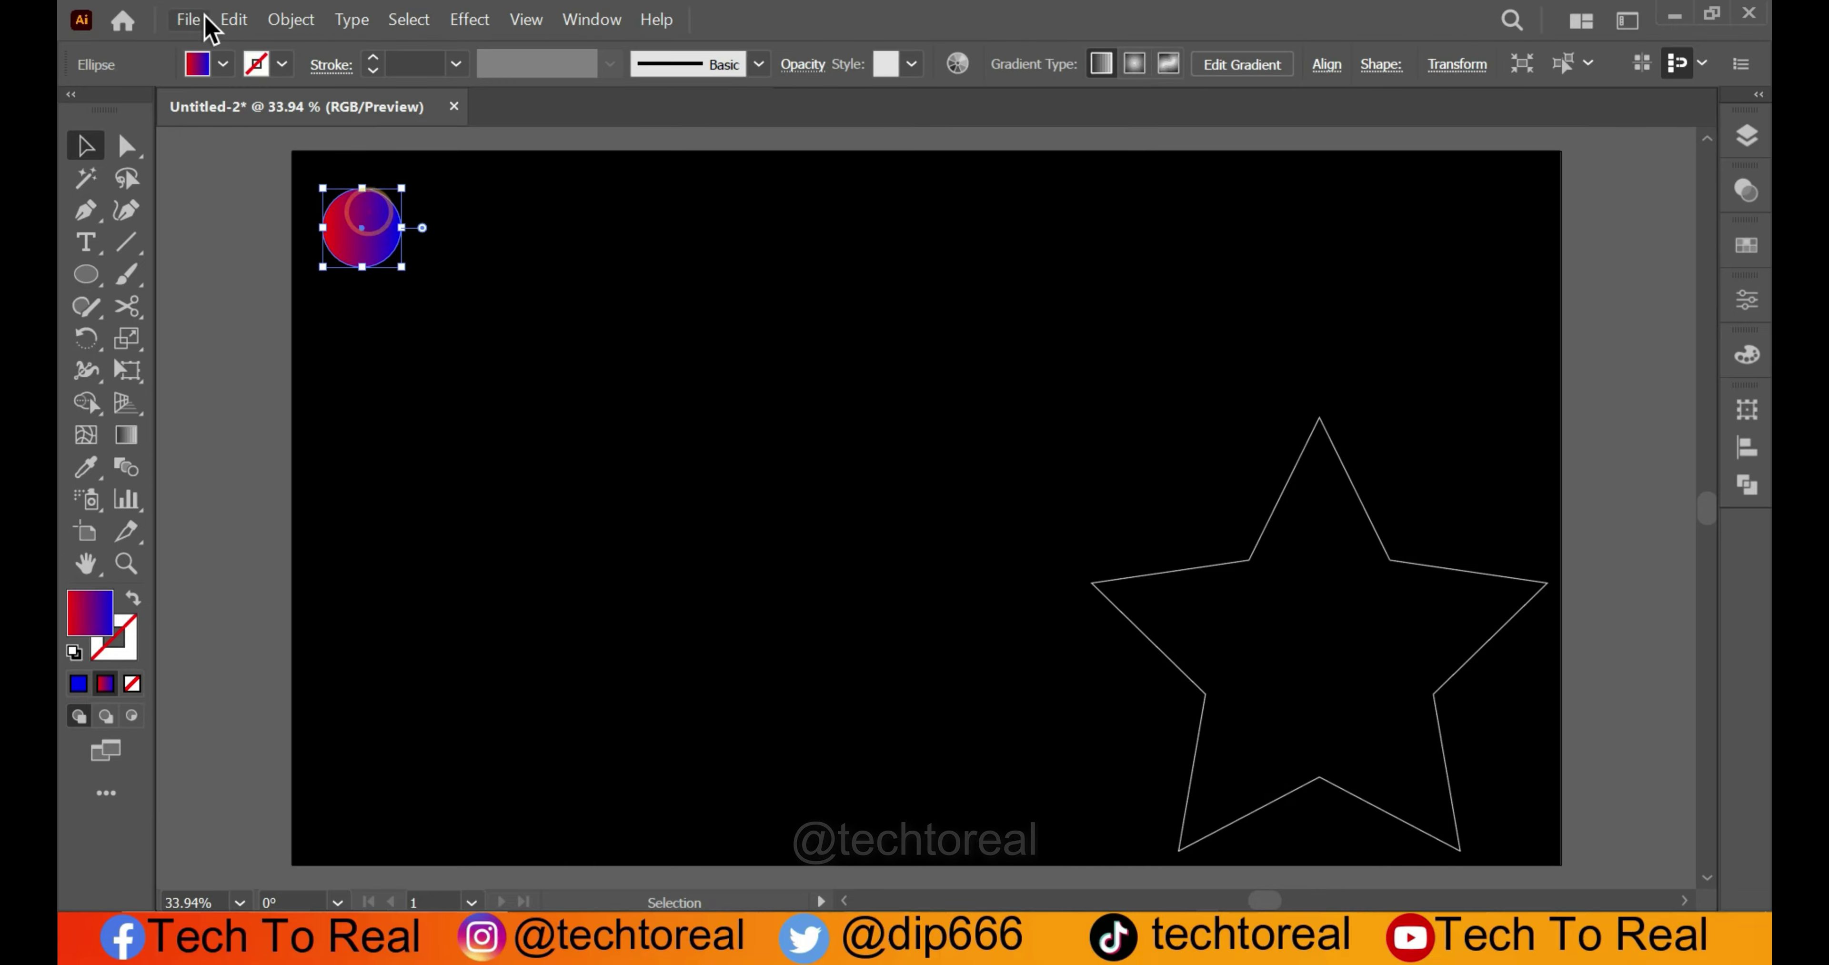
click(234, 19)
click(337, 210)
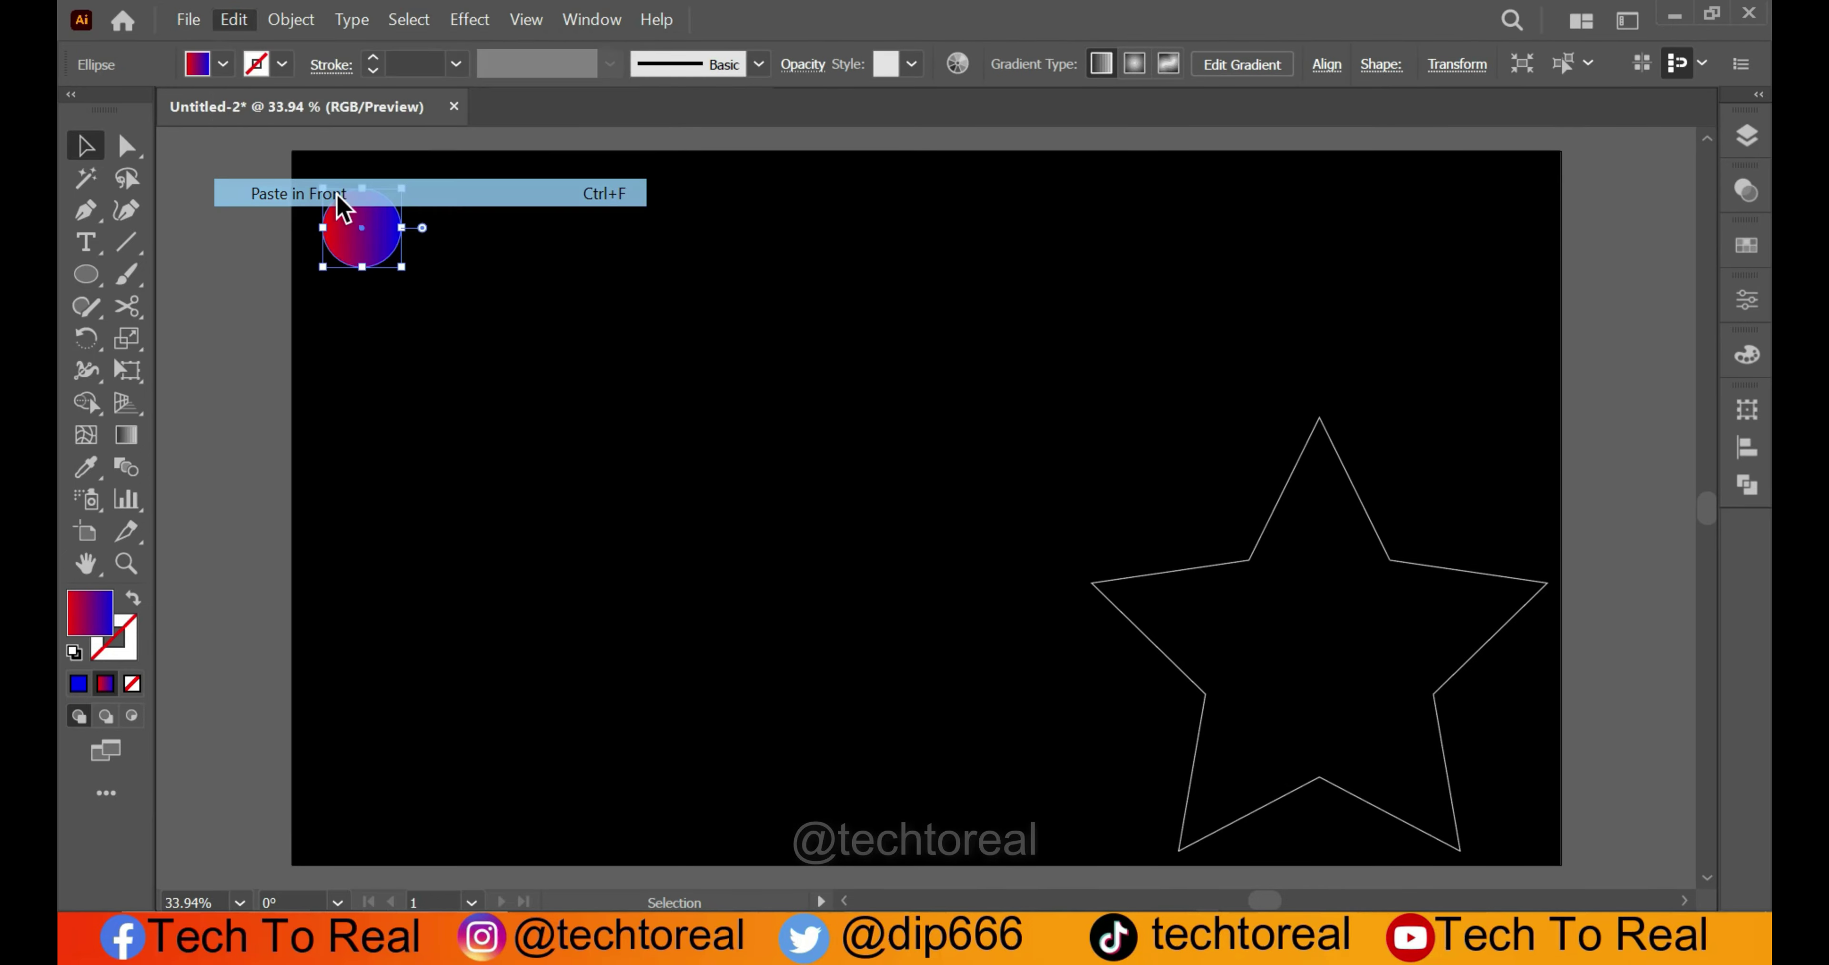
drag(377, 221, 944, 246)
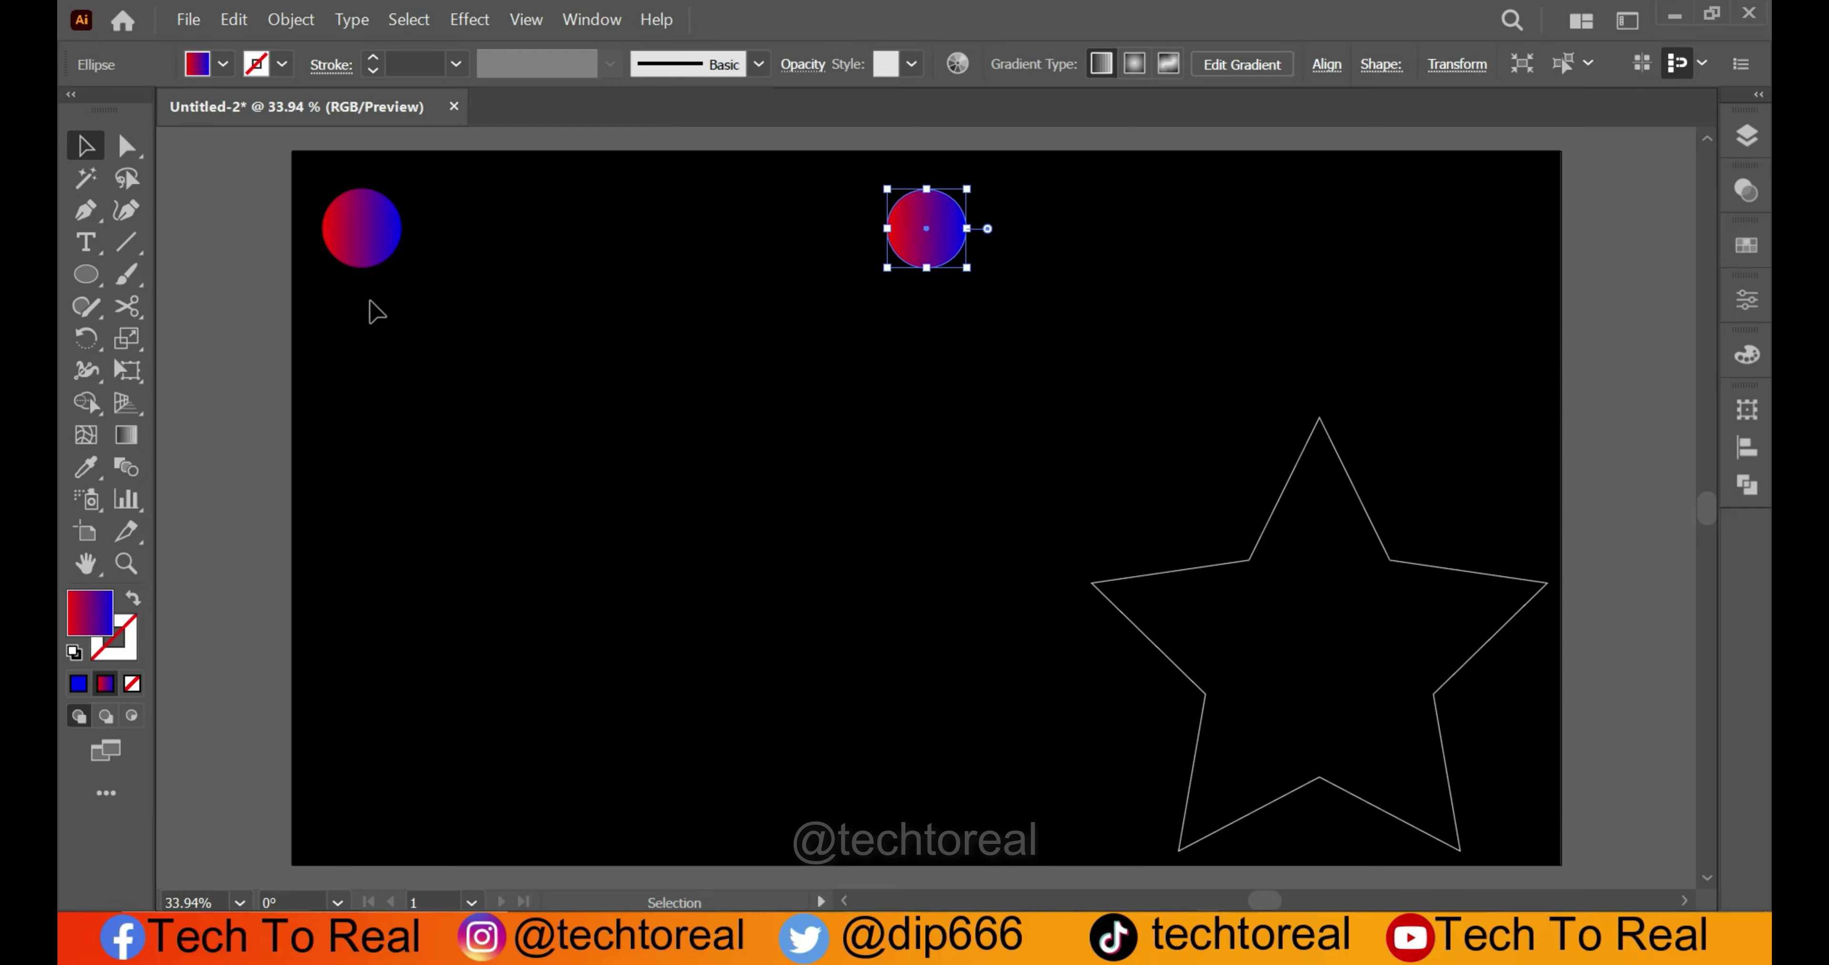
- Select both gradient circles and make a blend between them
drag(275, 226, 1038, 306)
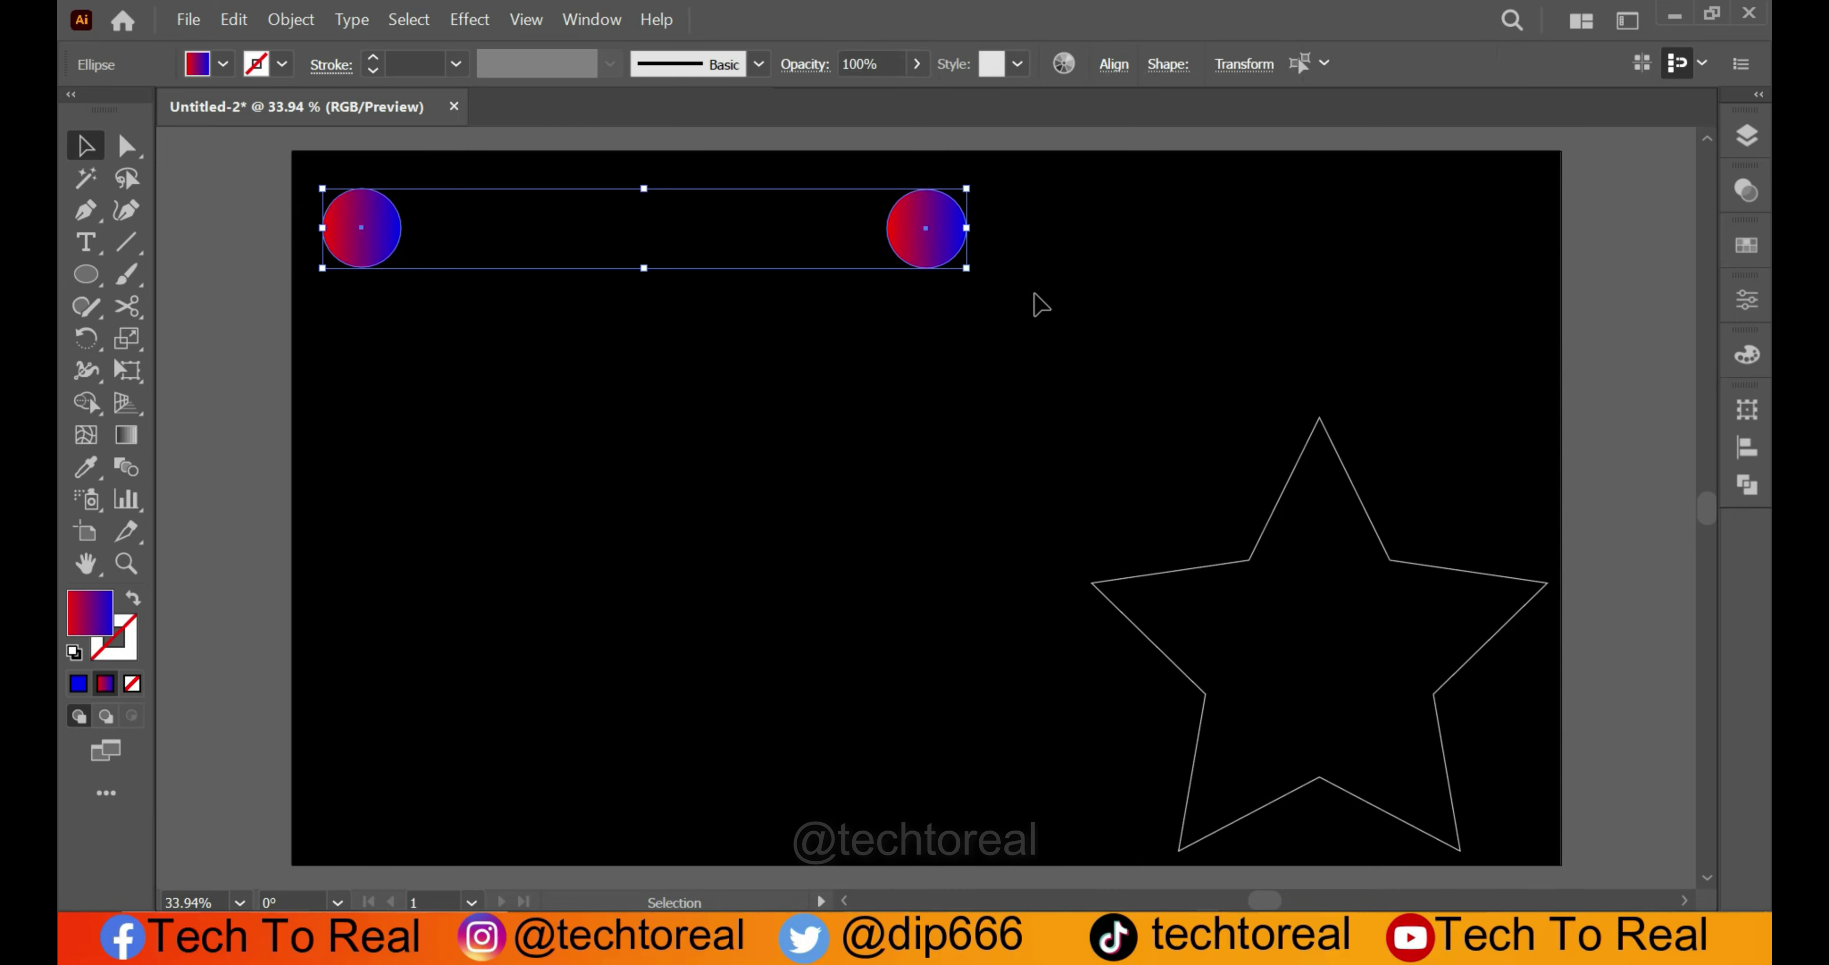
click(290, 19)
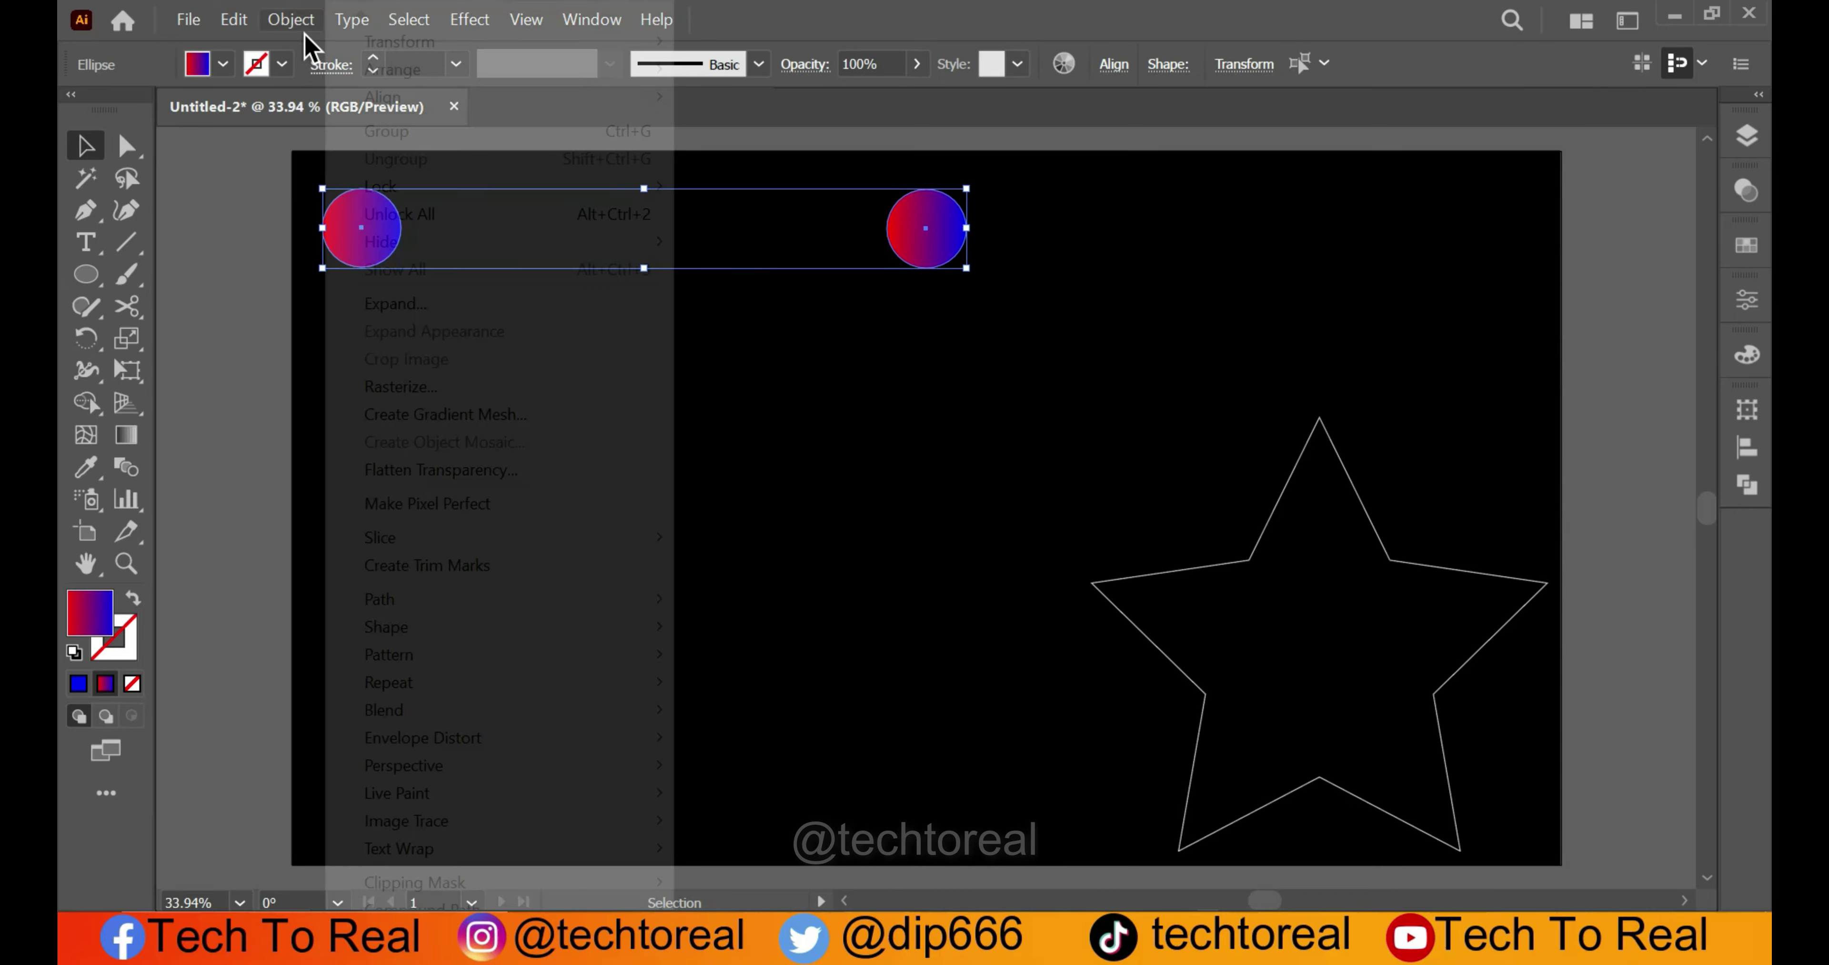
mouse_move(502, 712)
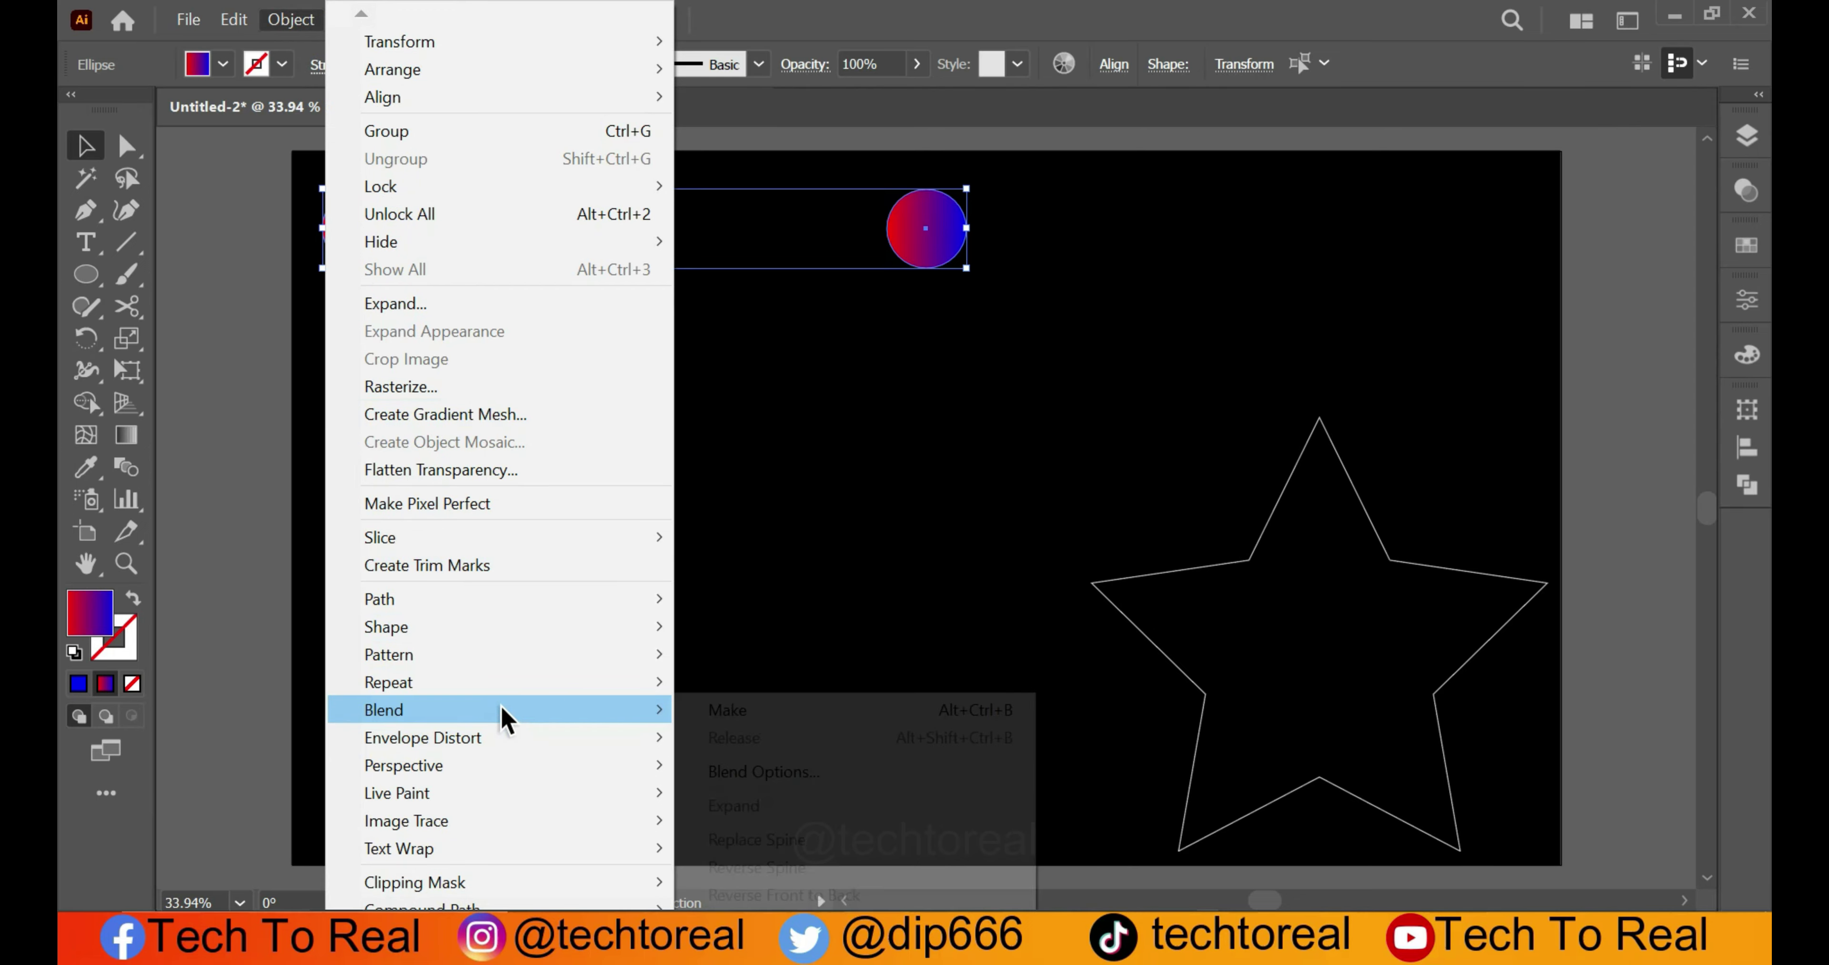
click(791, 727)
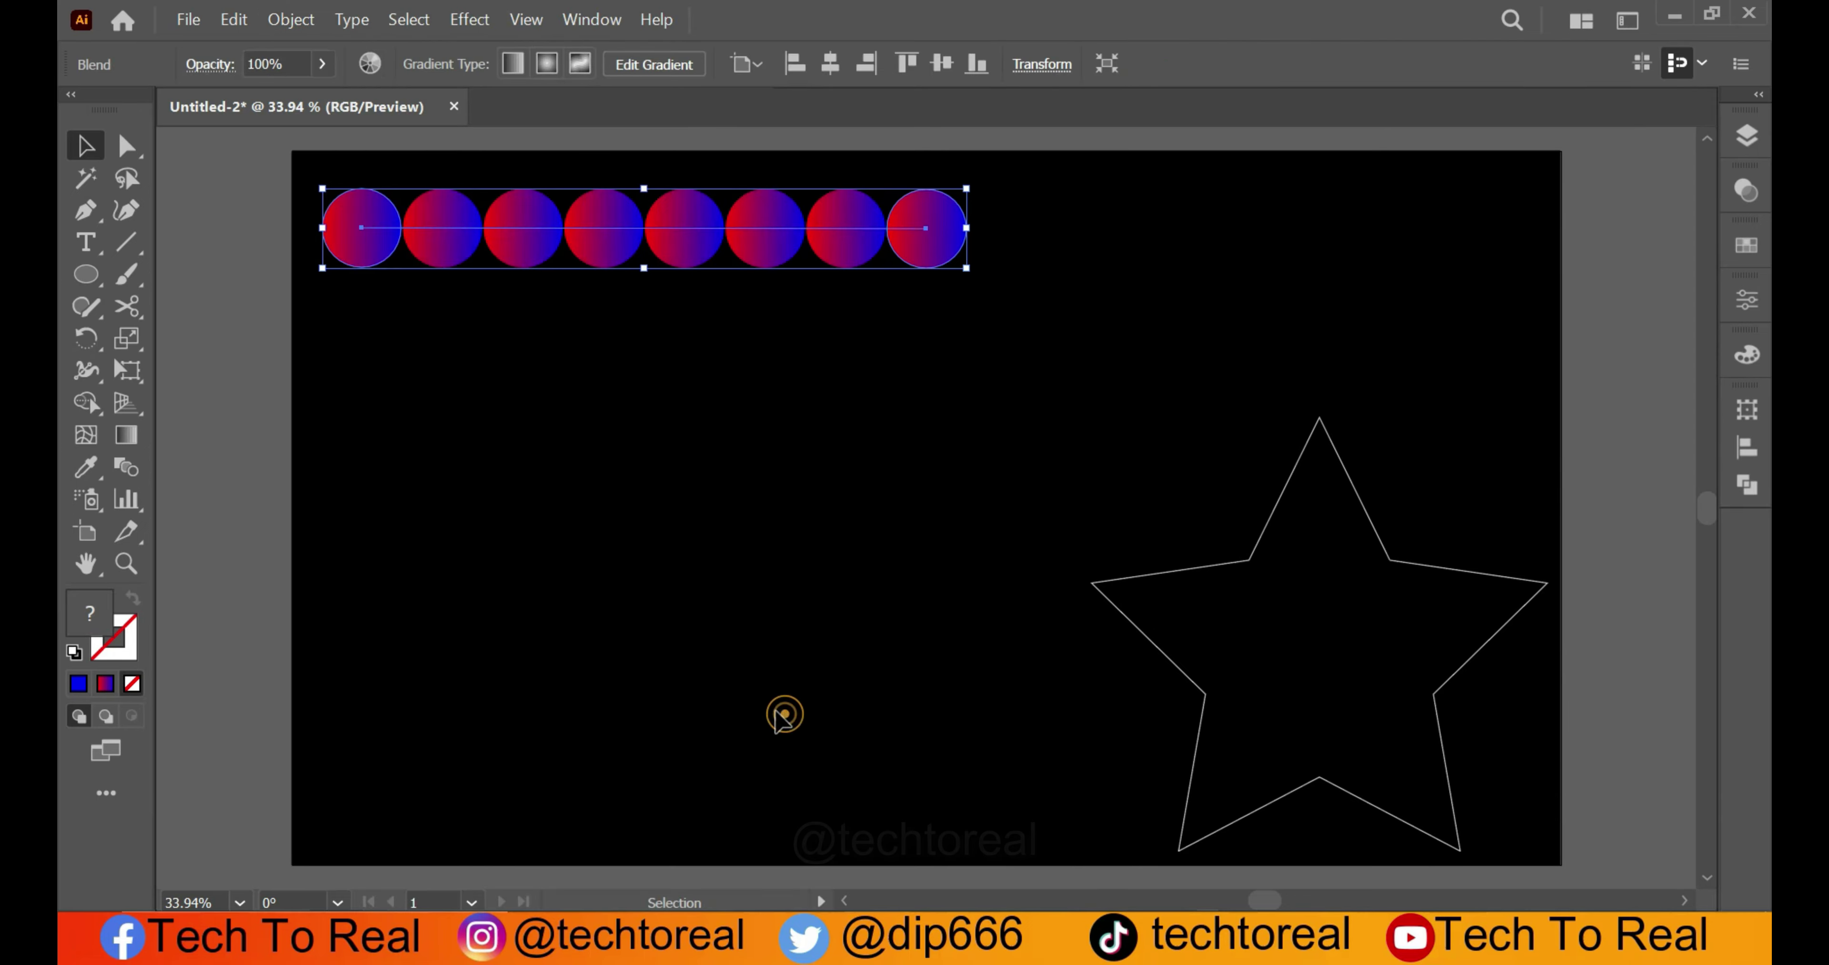
- Set the circle blend's spacing to Specified Steps with 250 steps, apply it and deselect the blend
click(298, 21)
mouse_move(497, 712)
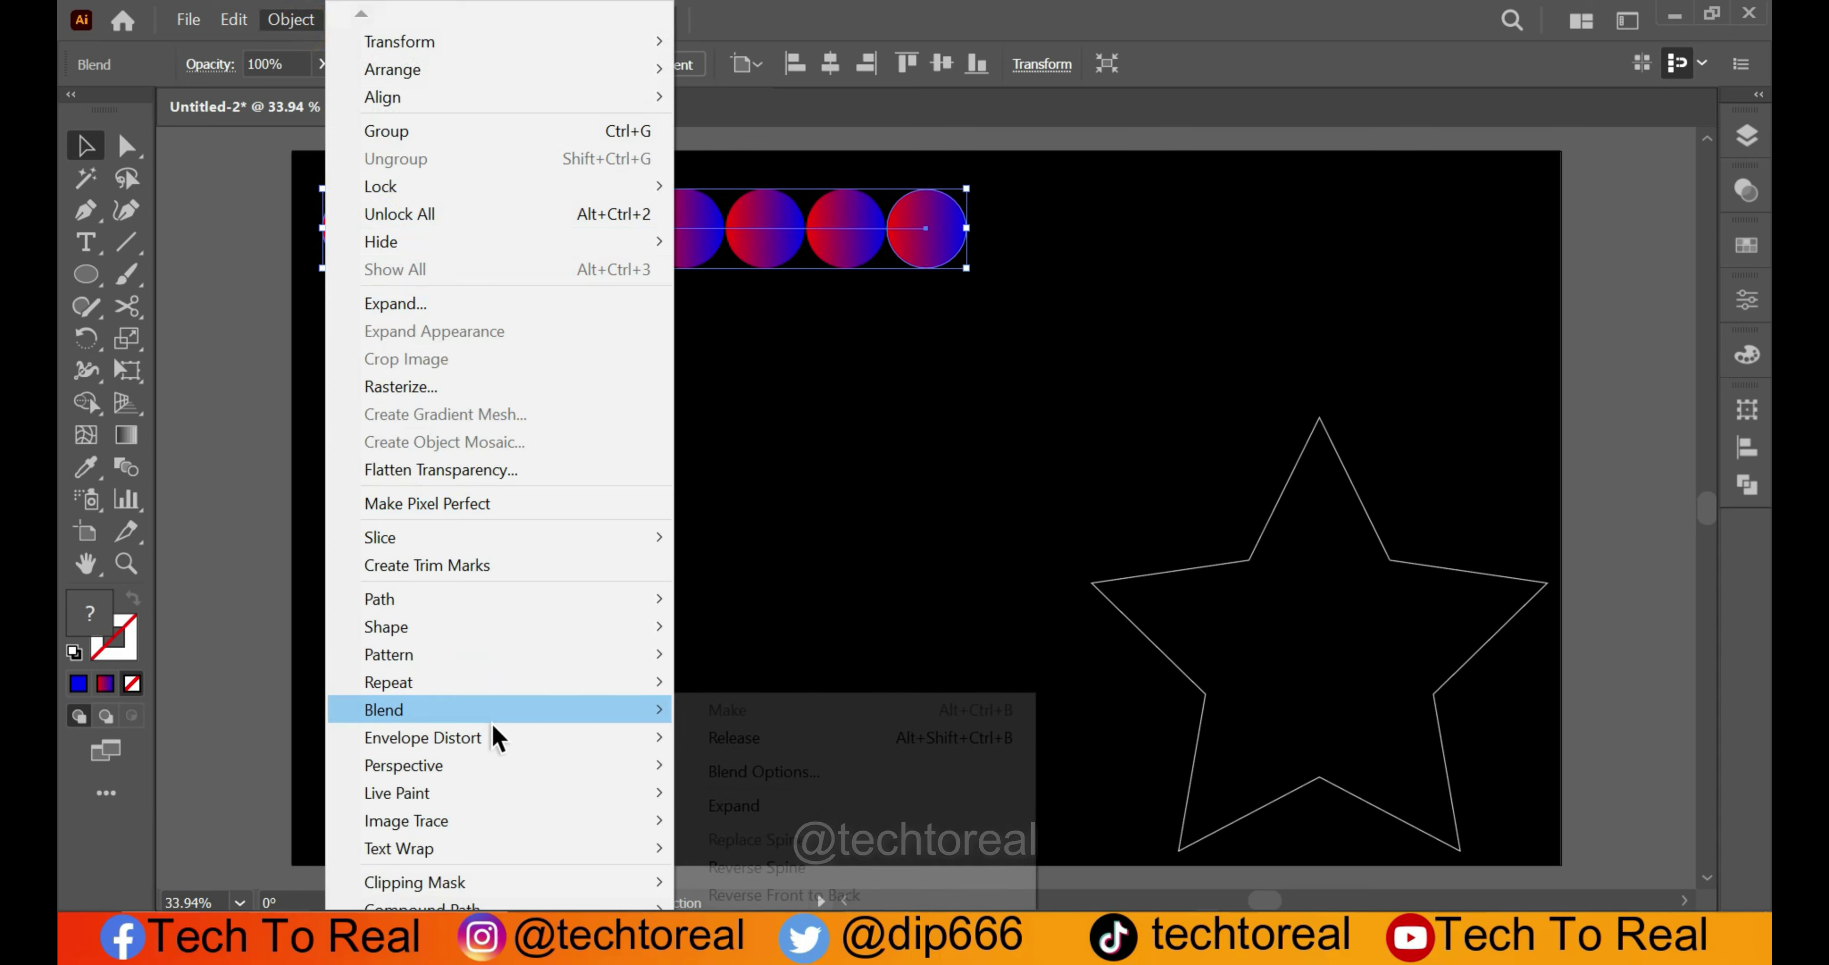
click(797, 771)
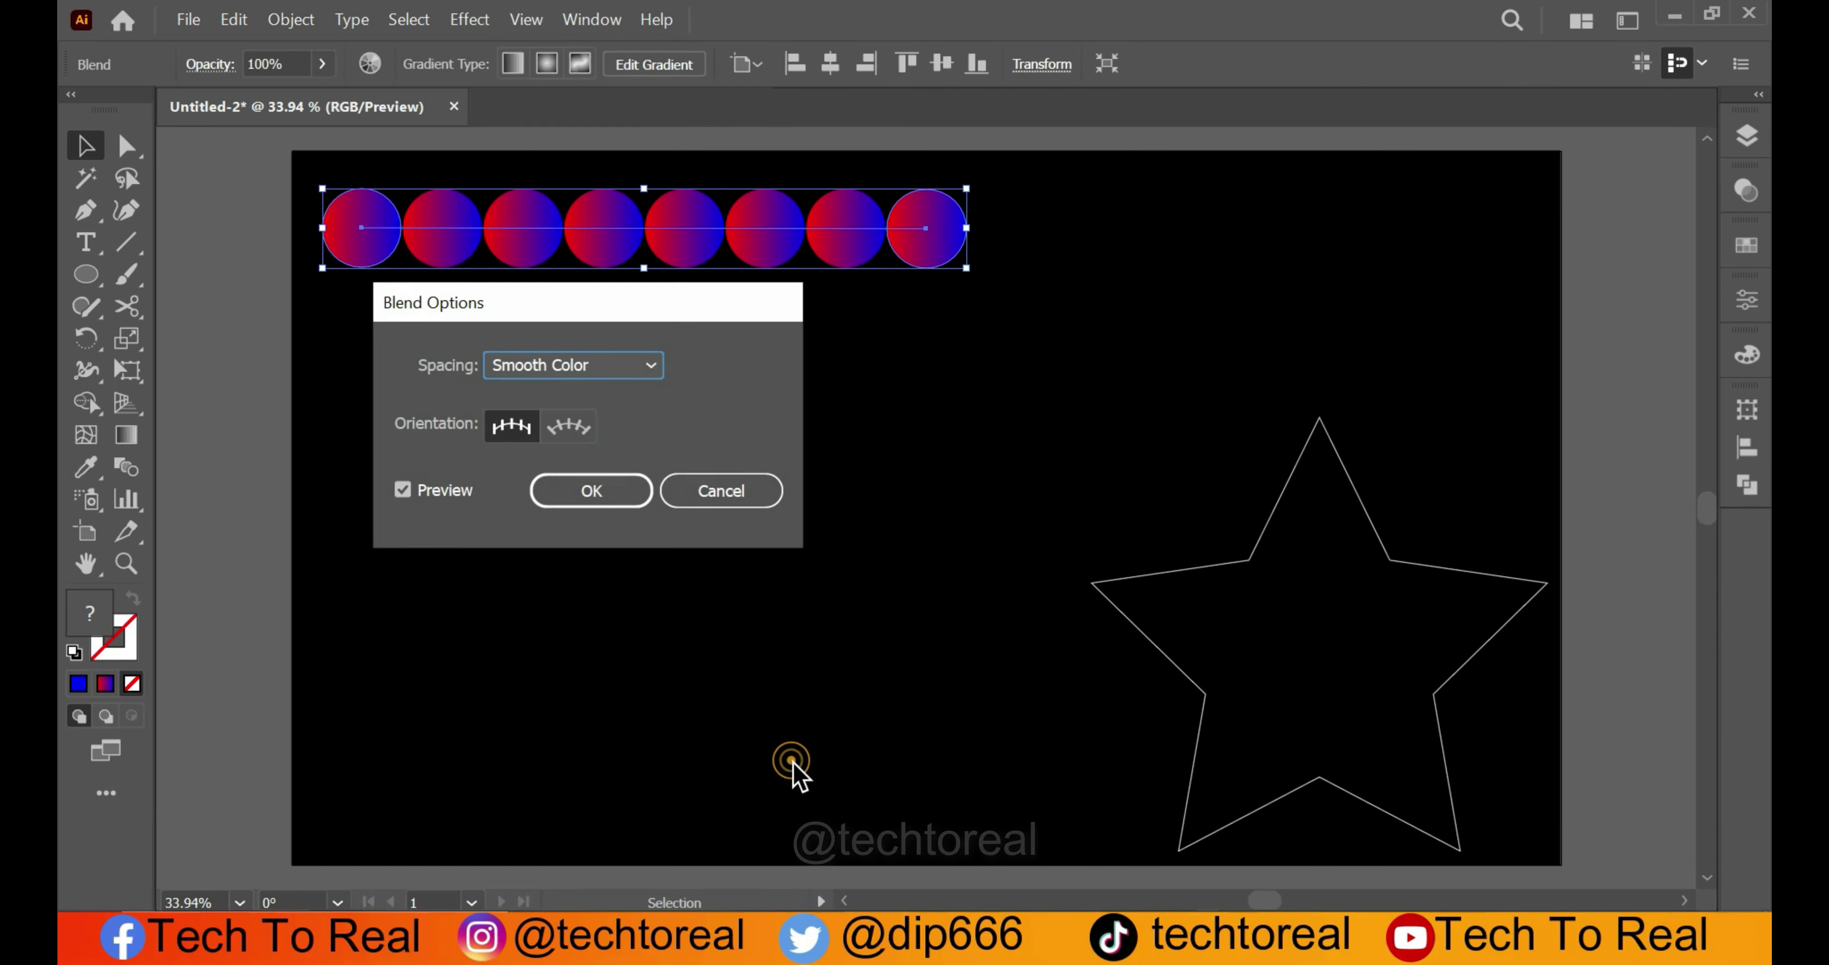
click(599, 364)
click(583, 424)
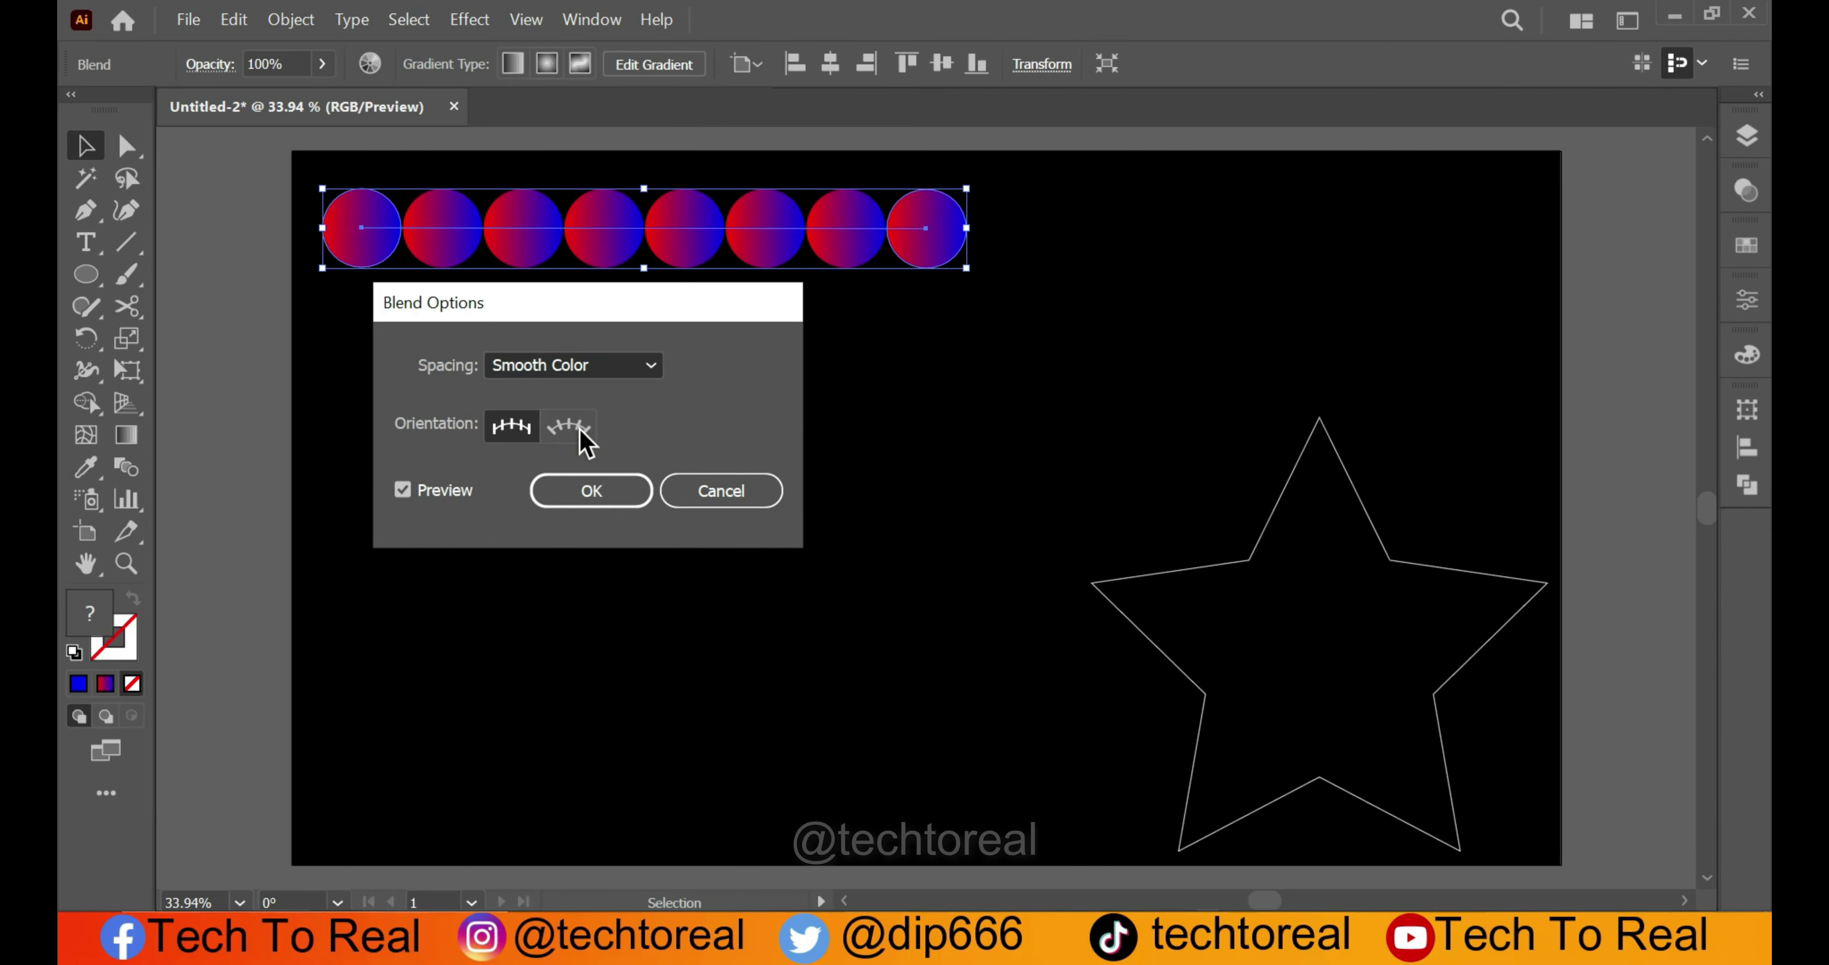
drag(573, 298, 585, 387)
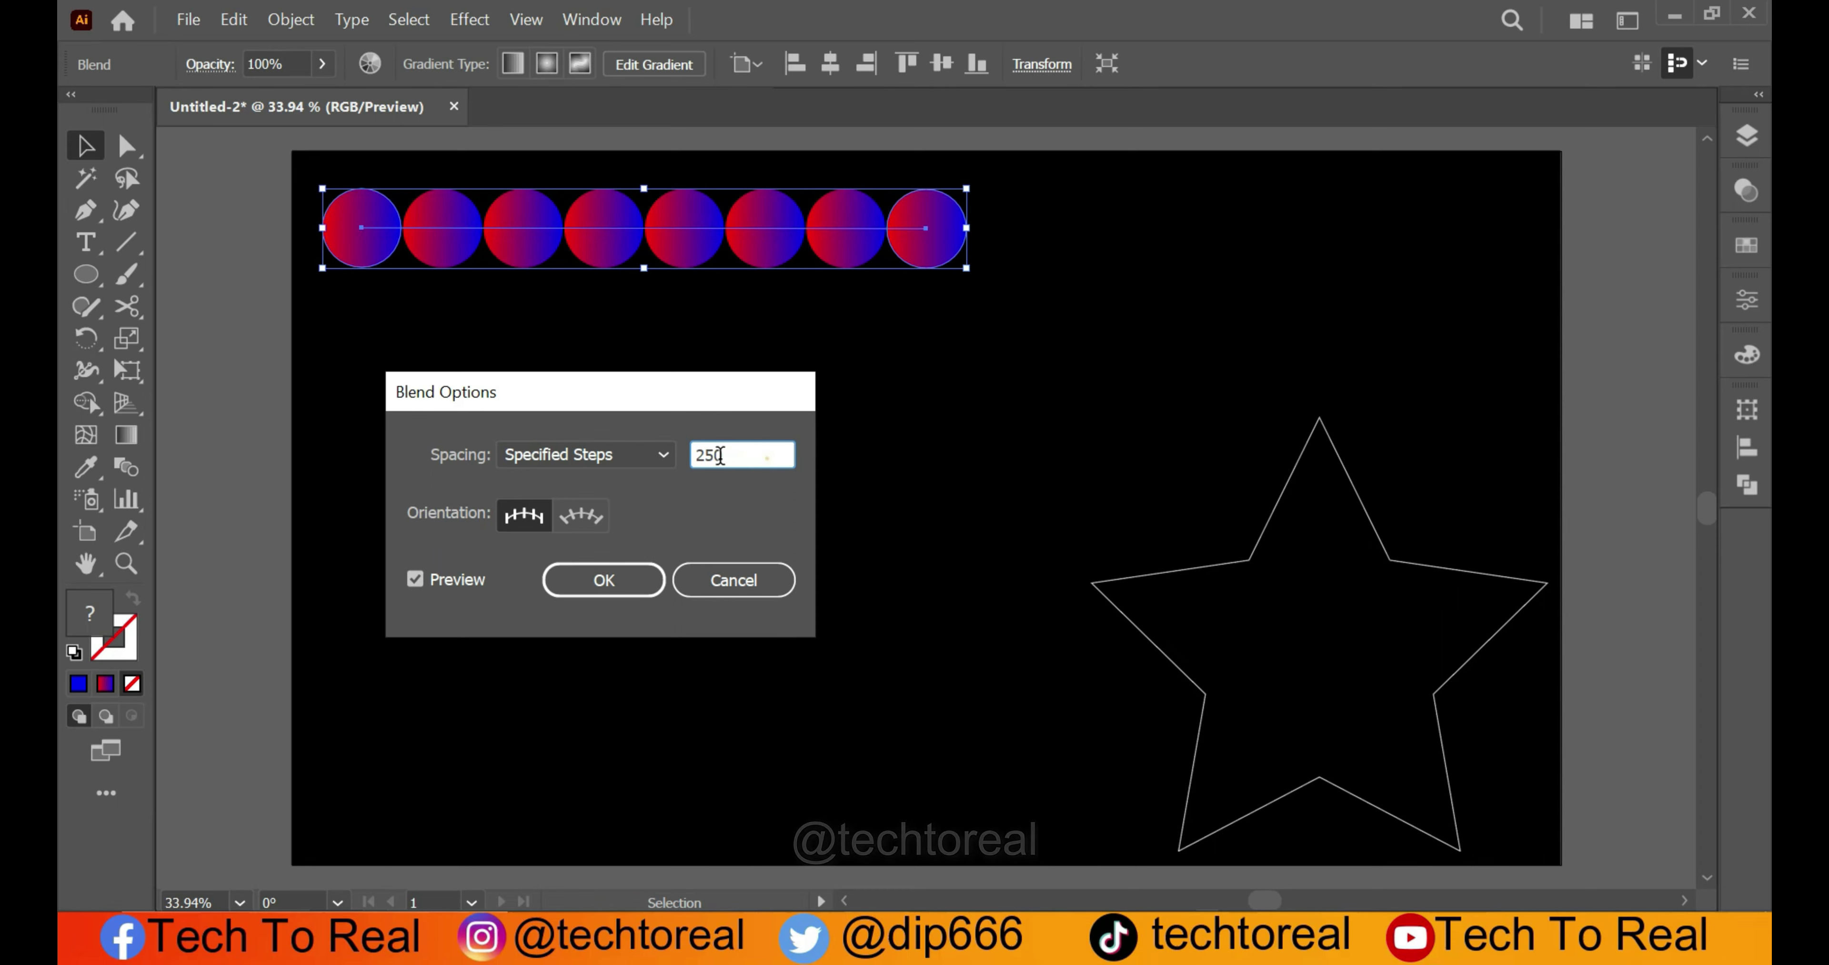
click(625, 582)
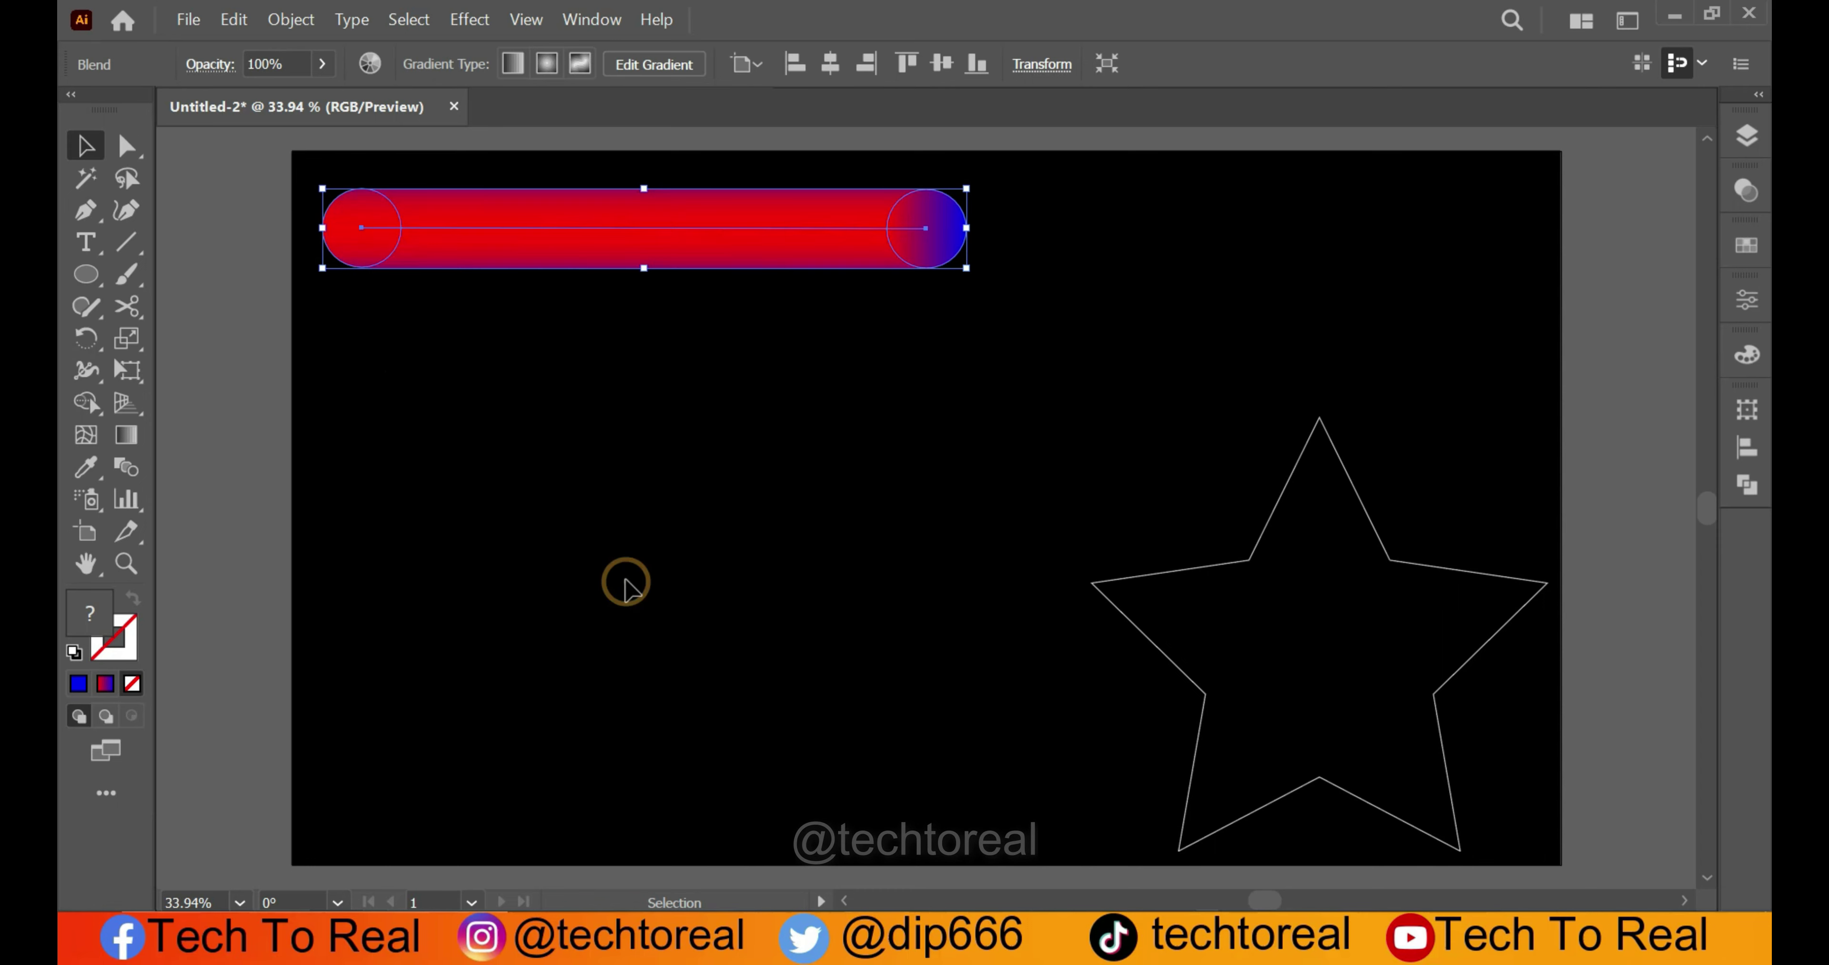
click(648, 531)
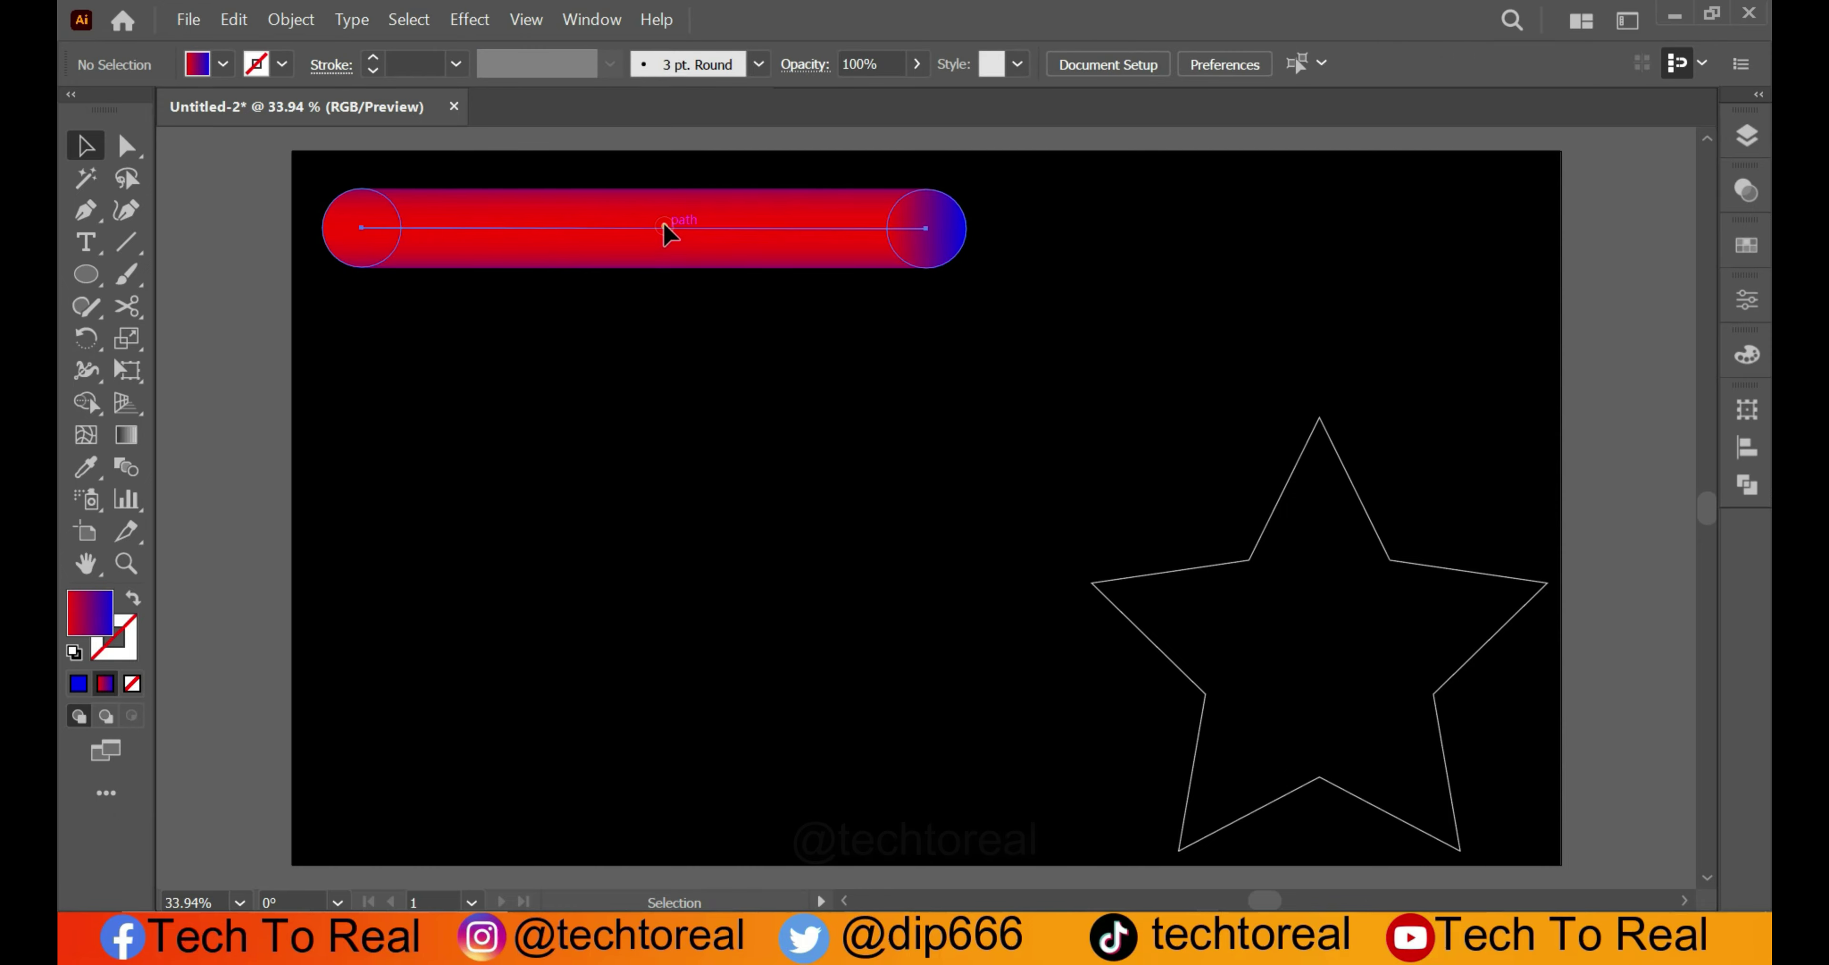
- Nudge the blended bar slightly upward and centre the star outline horizontally and vertically on the artboard
drag(665, 233, 663, 221)
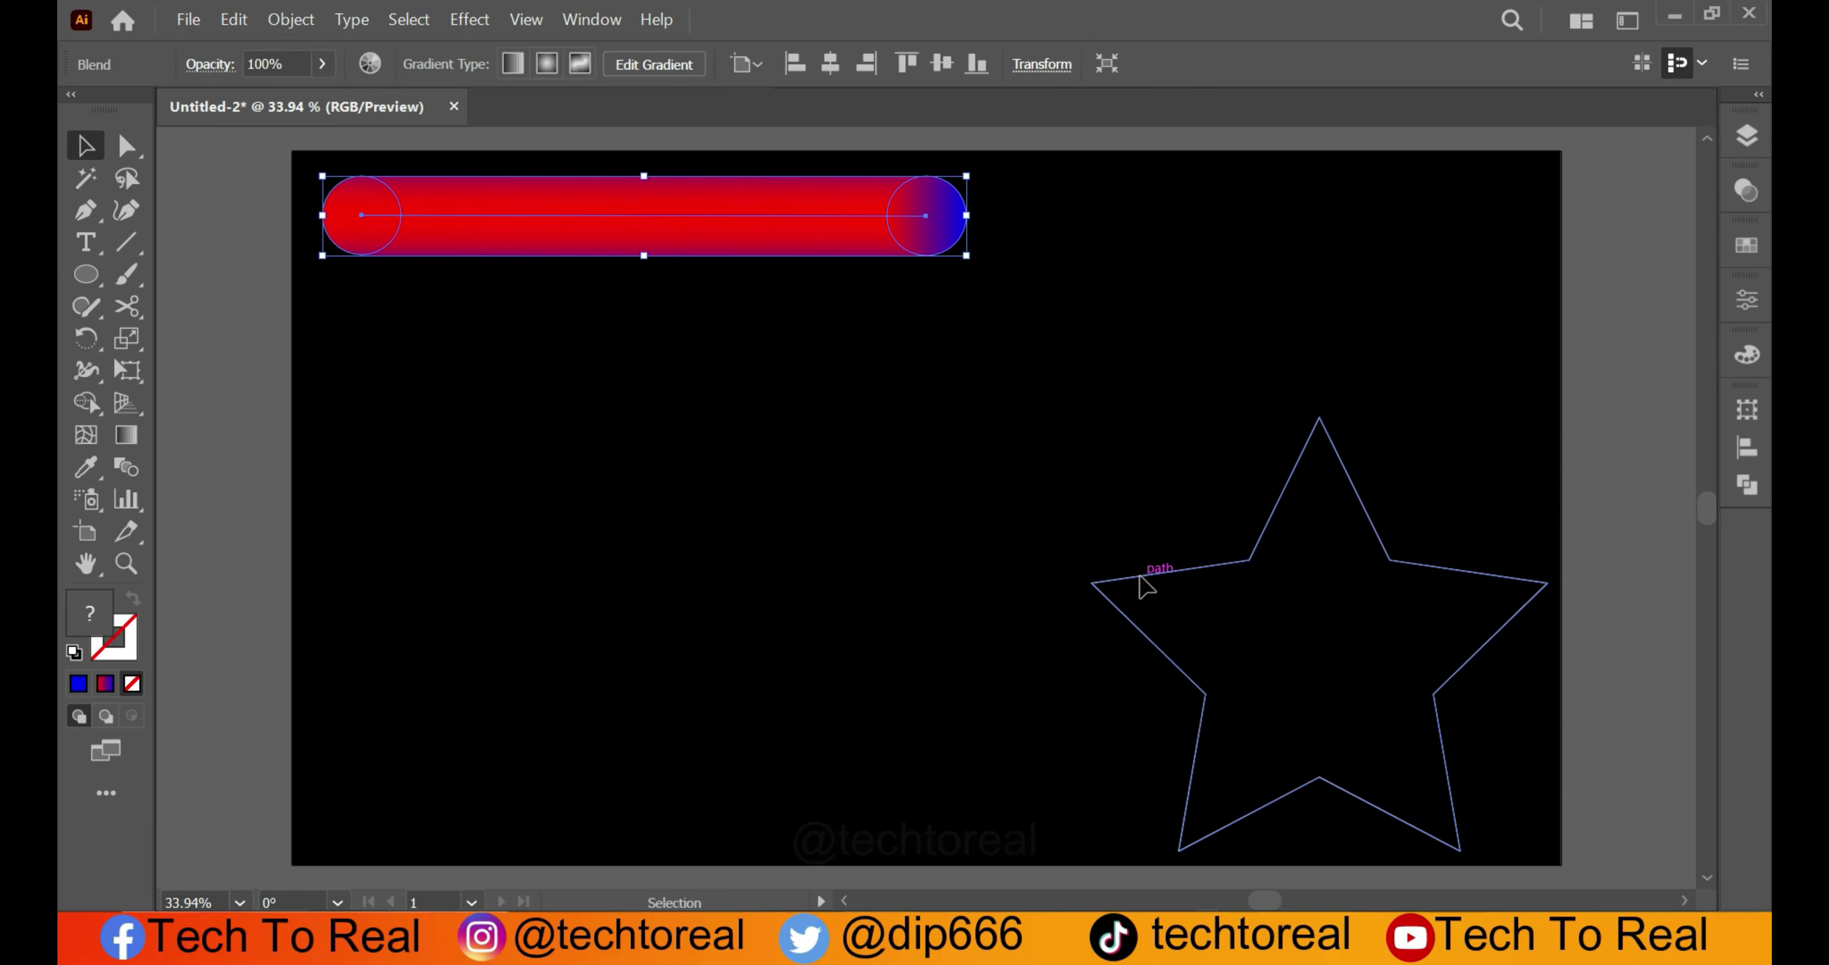
drag(1140, 586, 1117, 580)
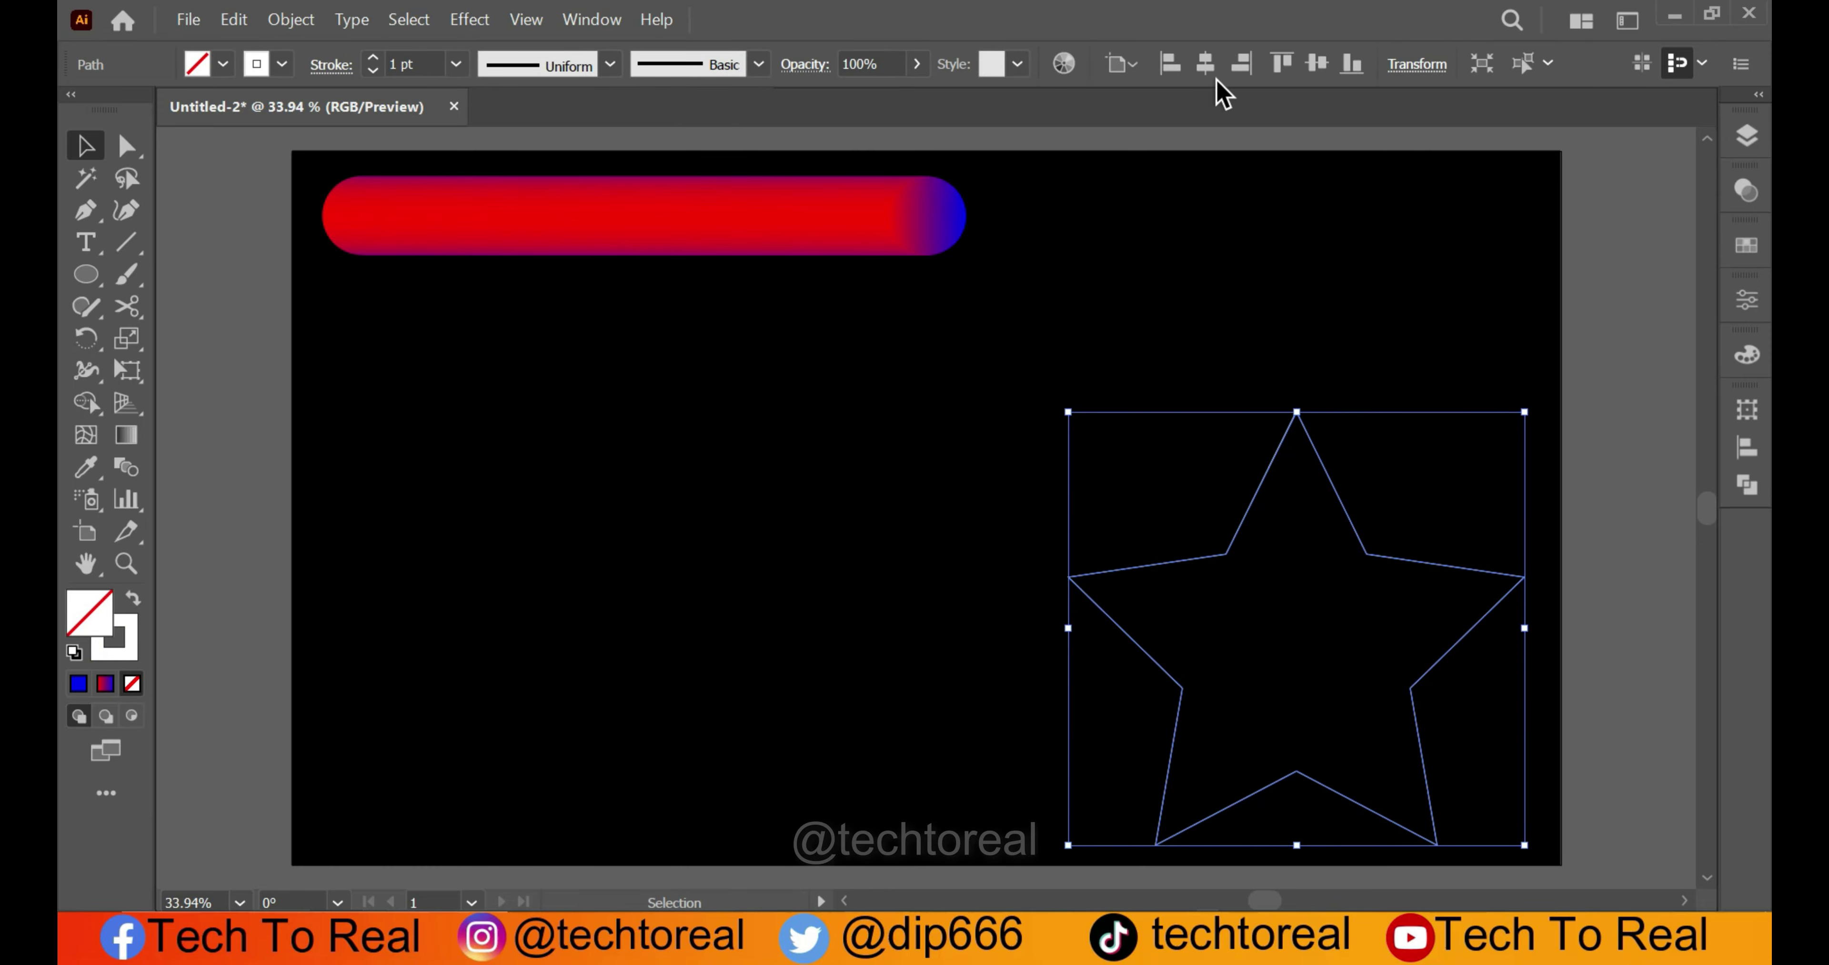
click(1207, 65)
click(1318, 66)
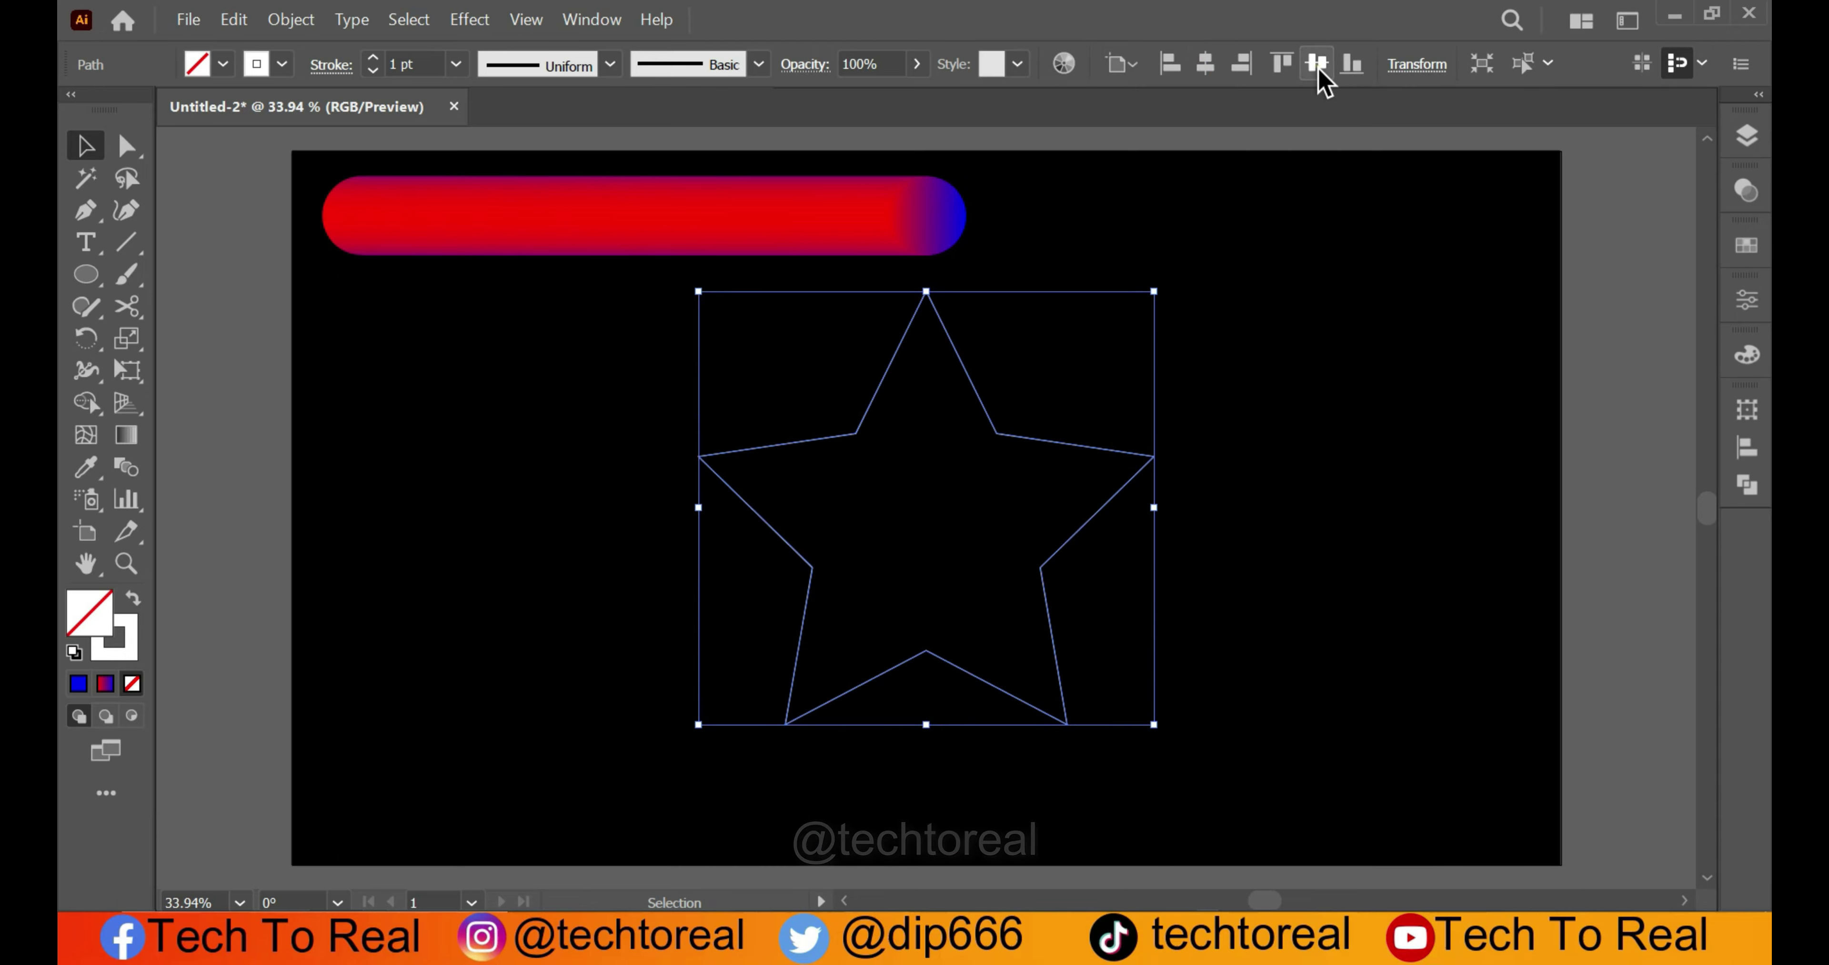
click(1302, 346)
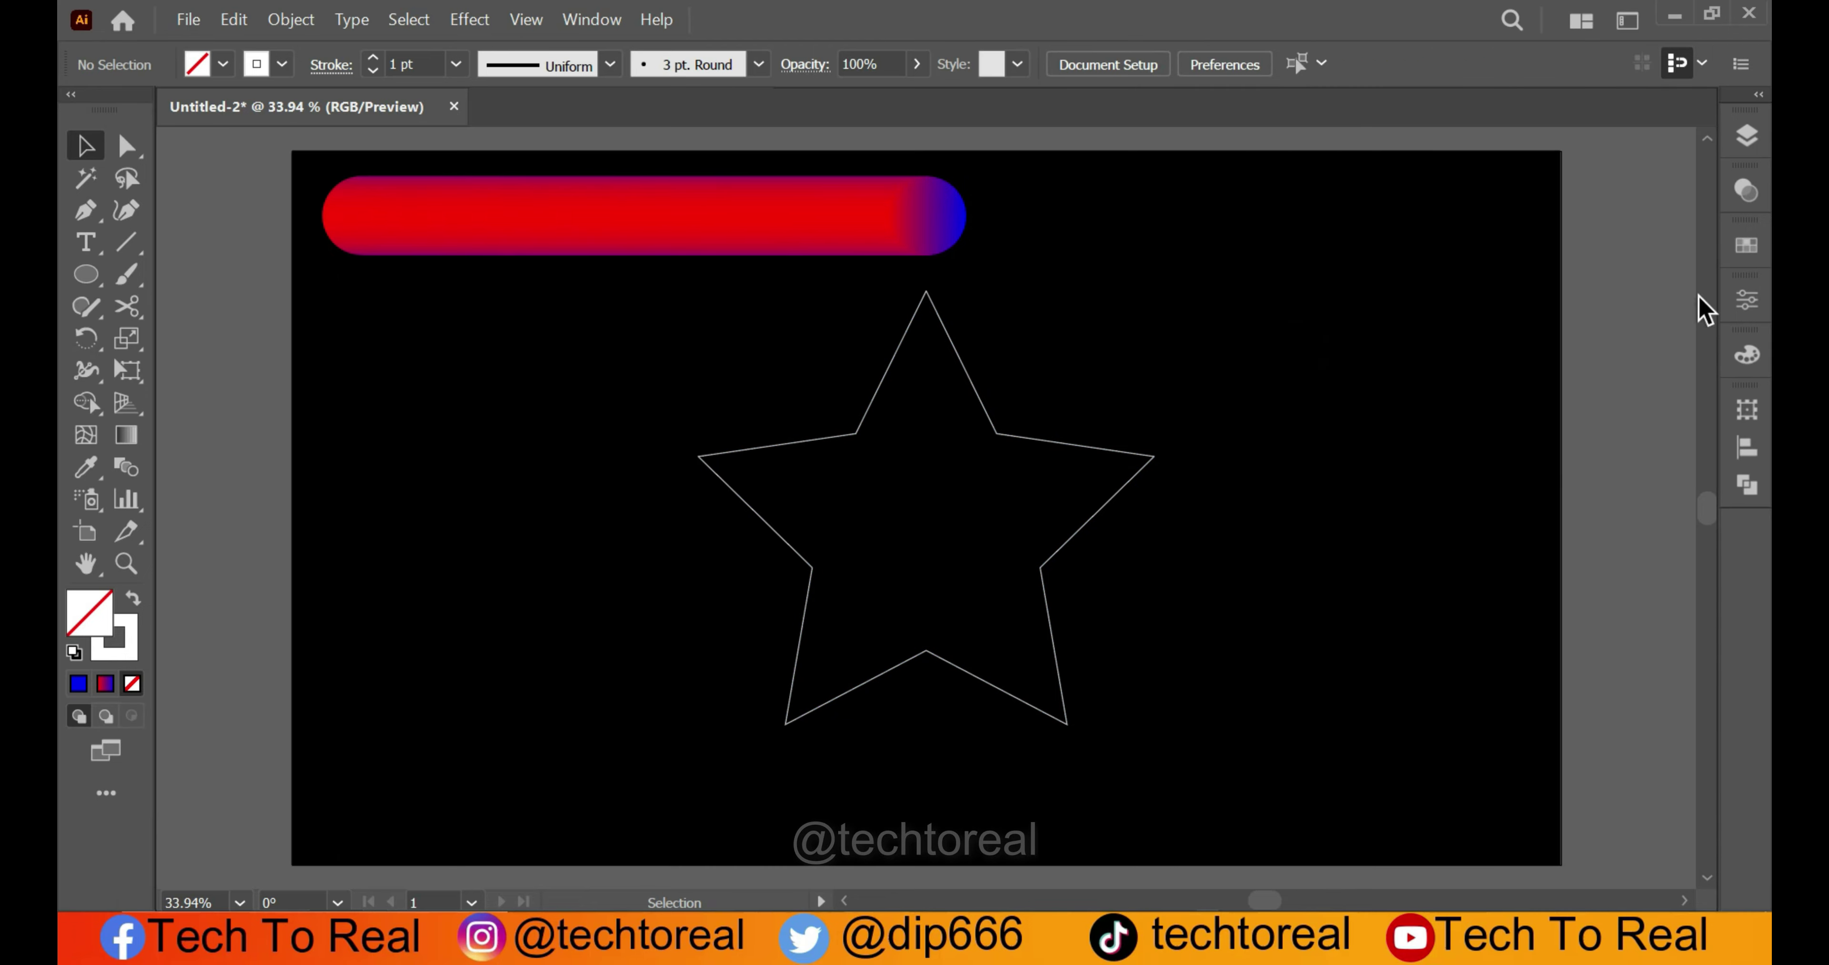
- Reorder the objects in Layer 1 so the Blend sits directly beneath the star path
click(1747, 135)
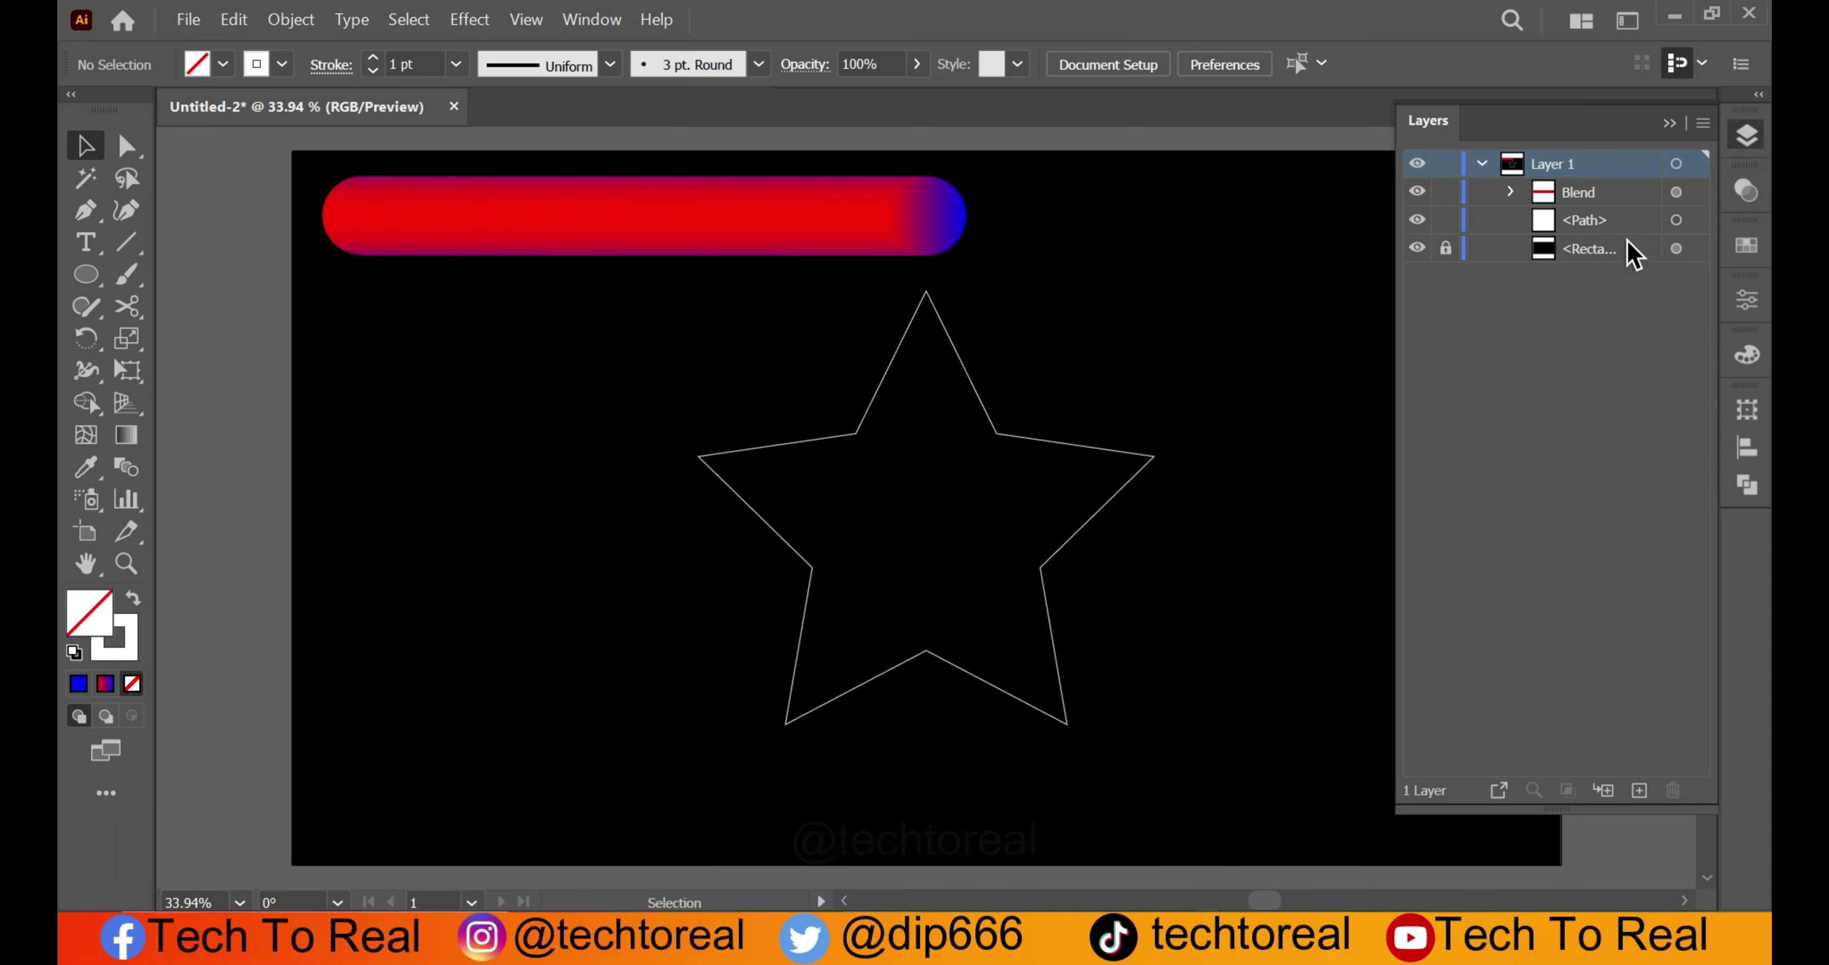
click(1637, 206)
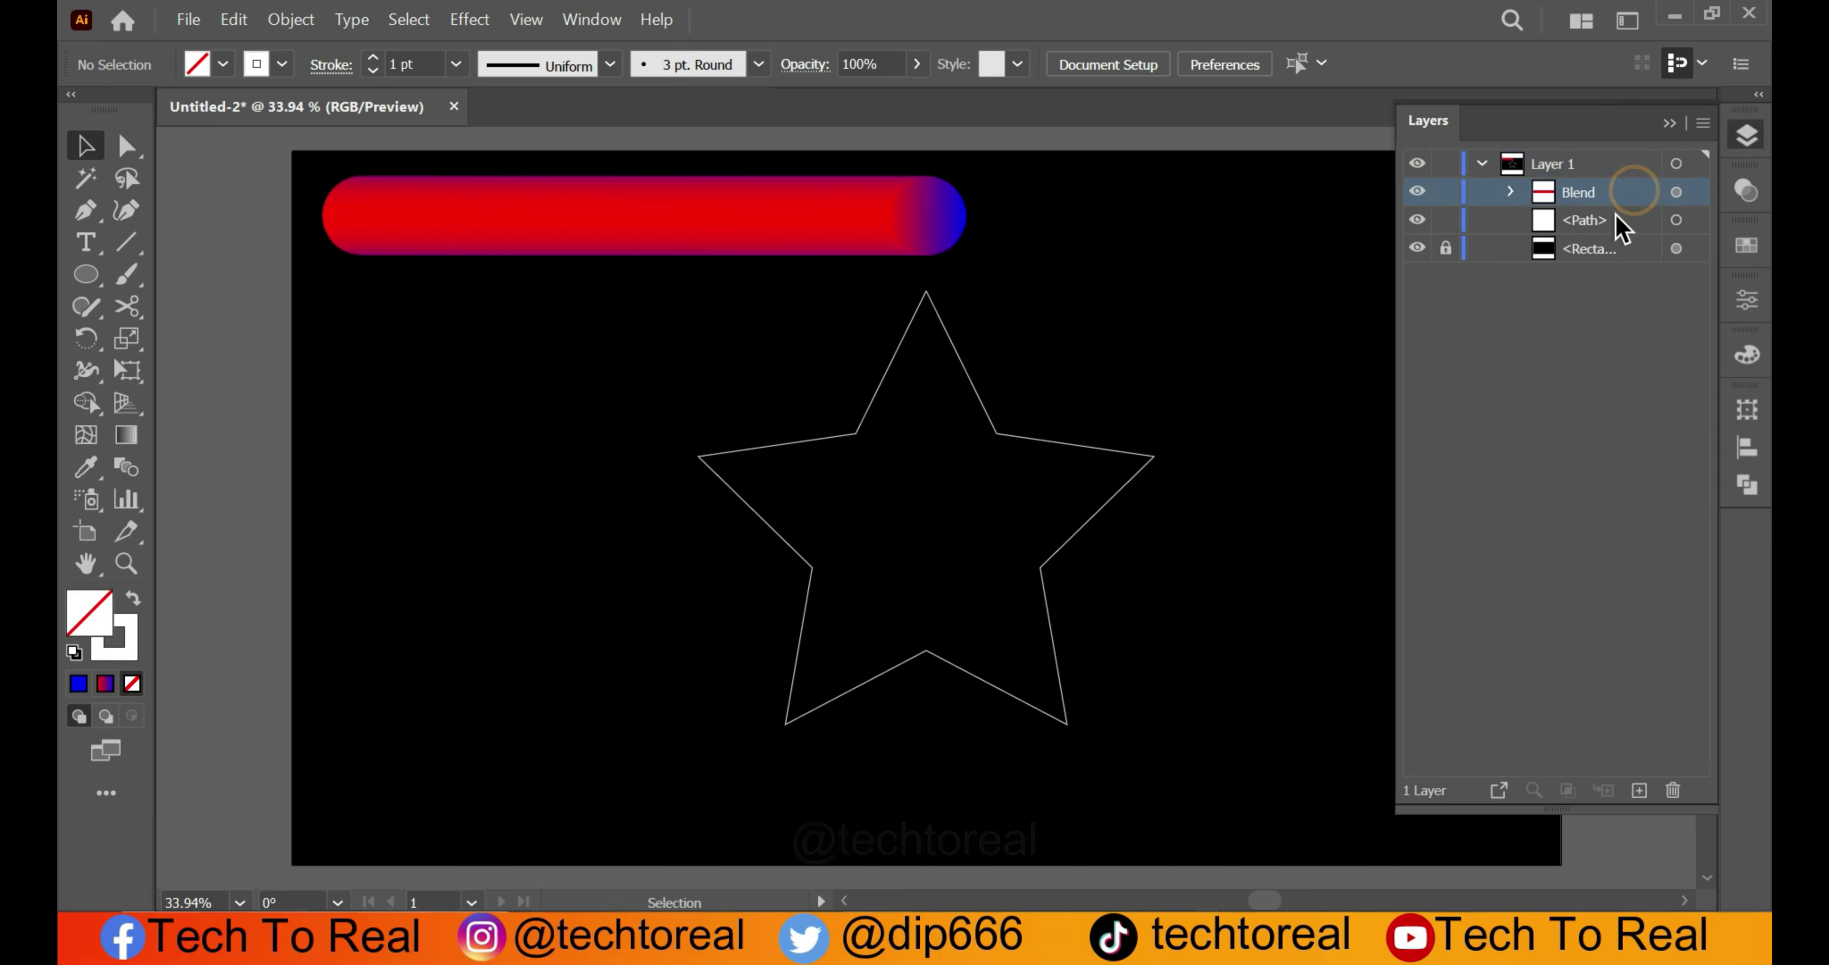
drag(1604, 191, 1611, 236)
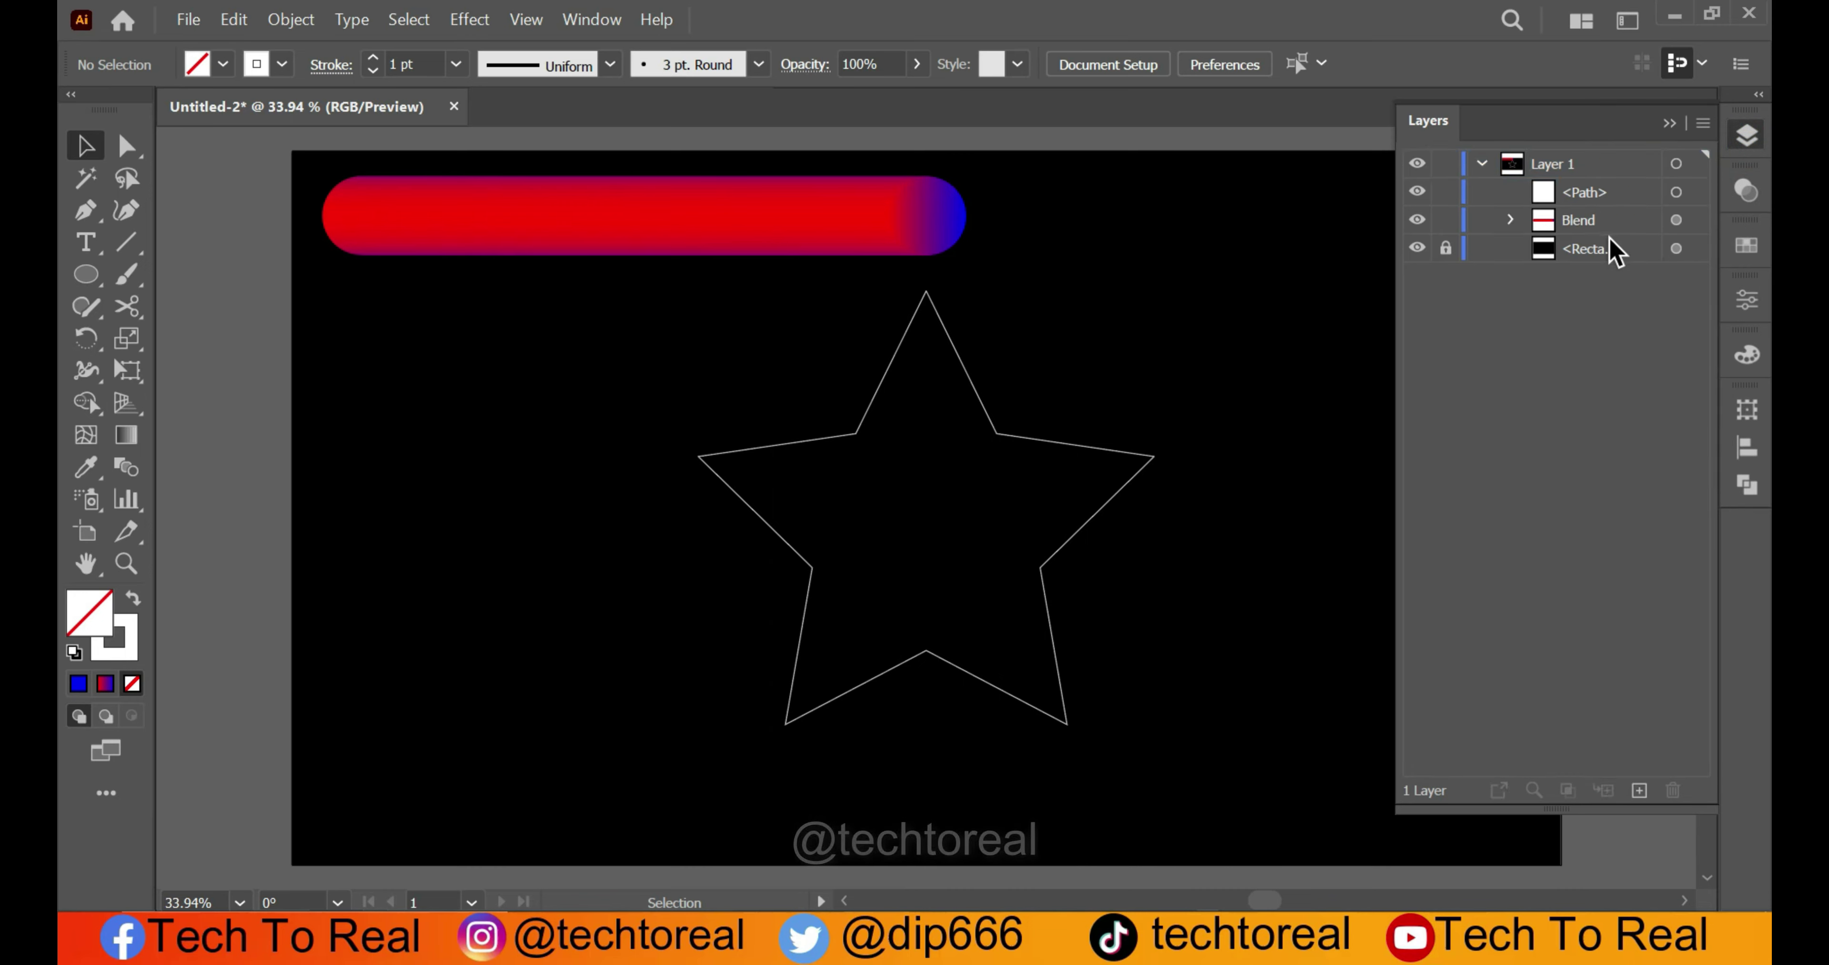
click(1669, 124)
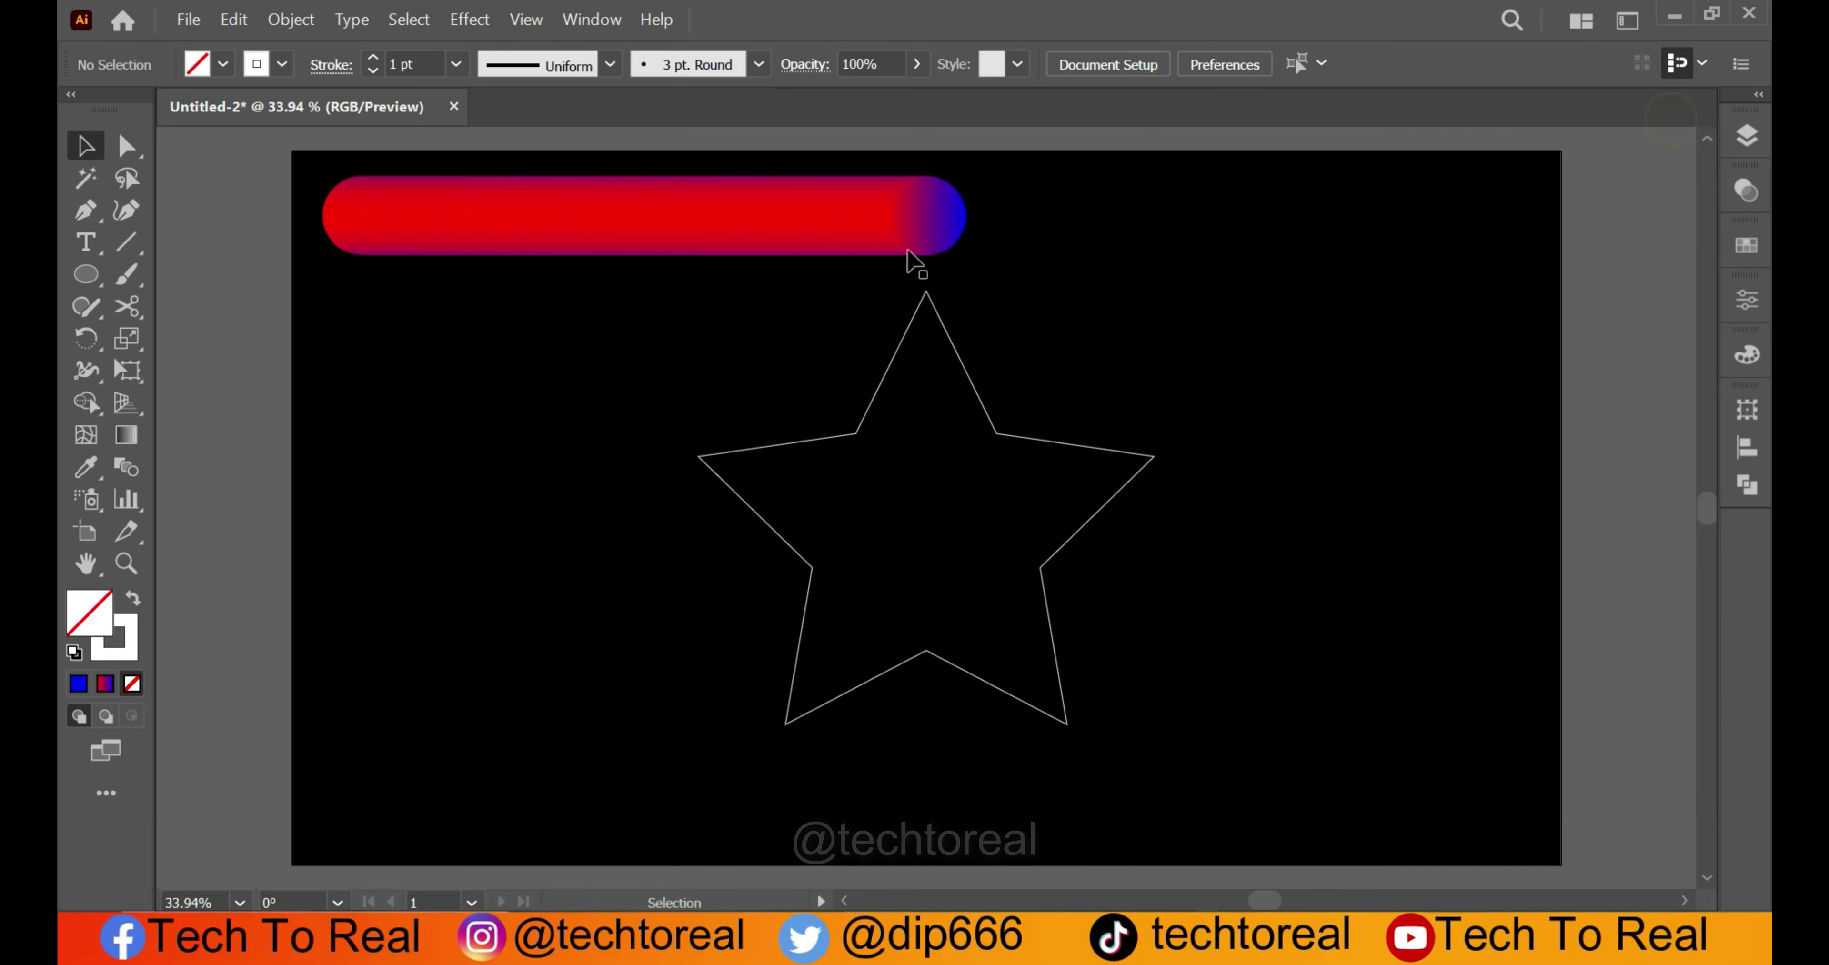
- Select the blend together with the star outline and replace the blend's spine with the star path
click(875, 233)
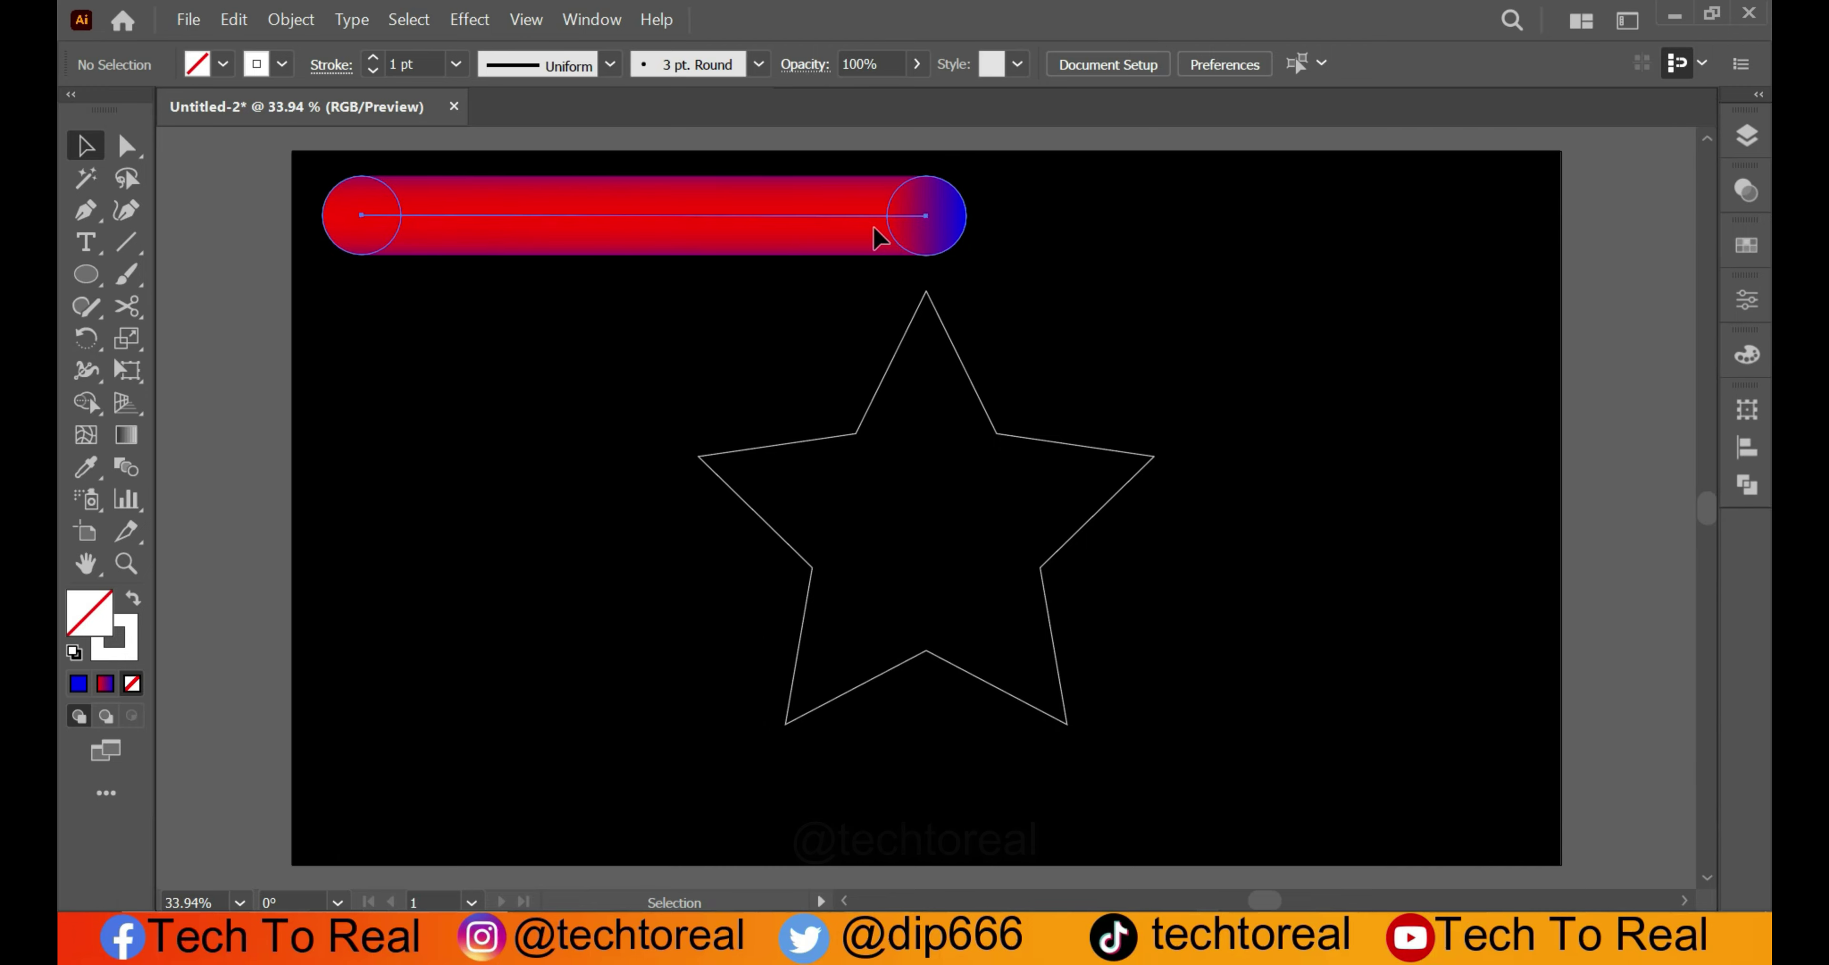
shift+click(1150, 458)
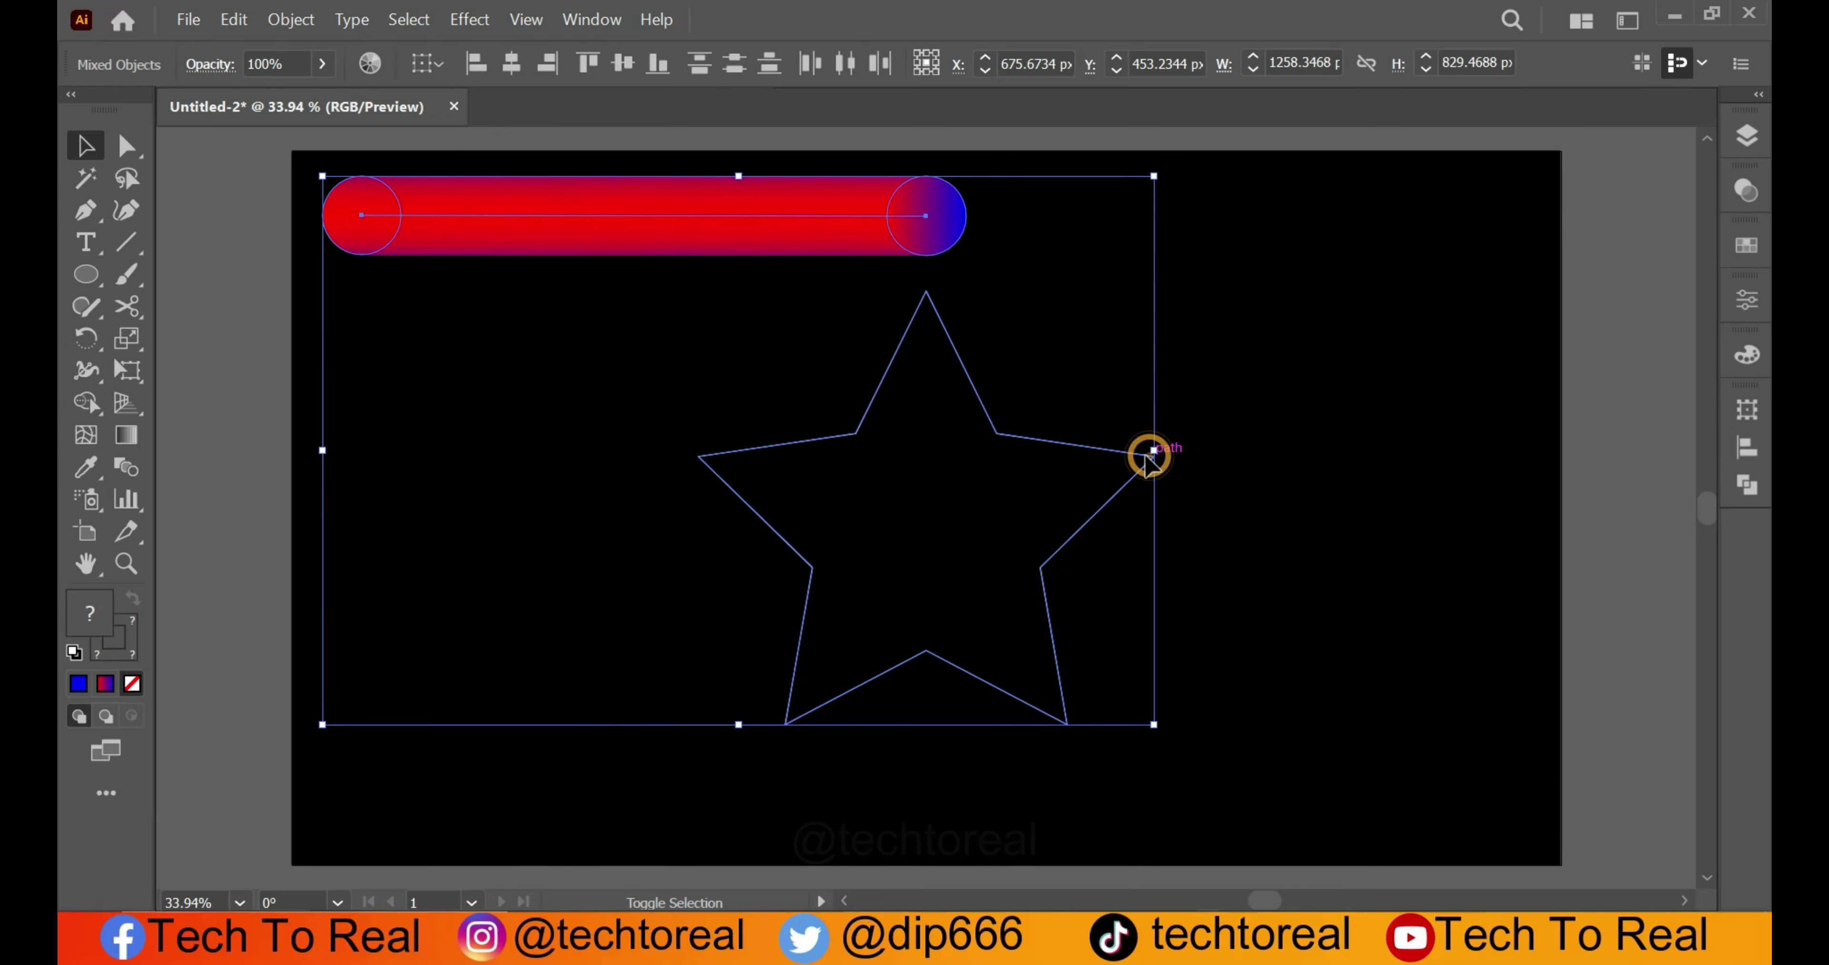
click(291, 19)
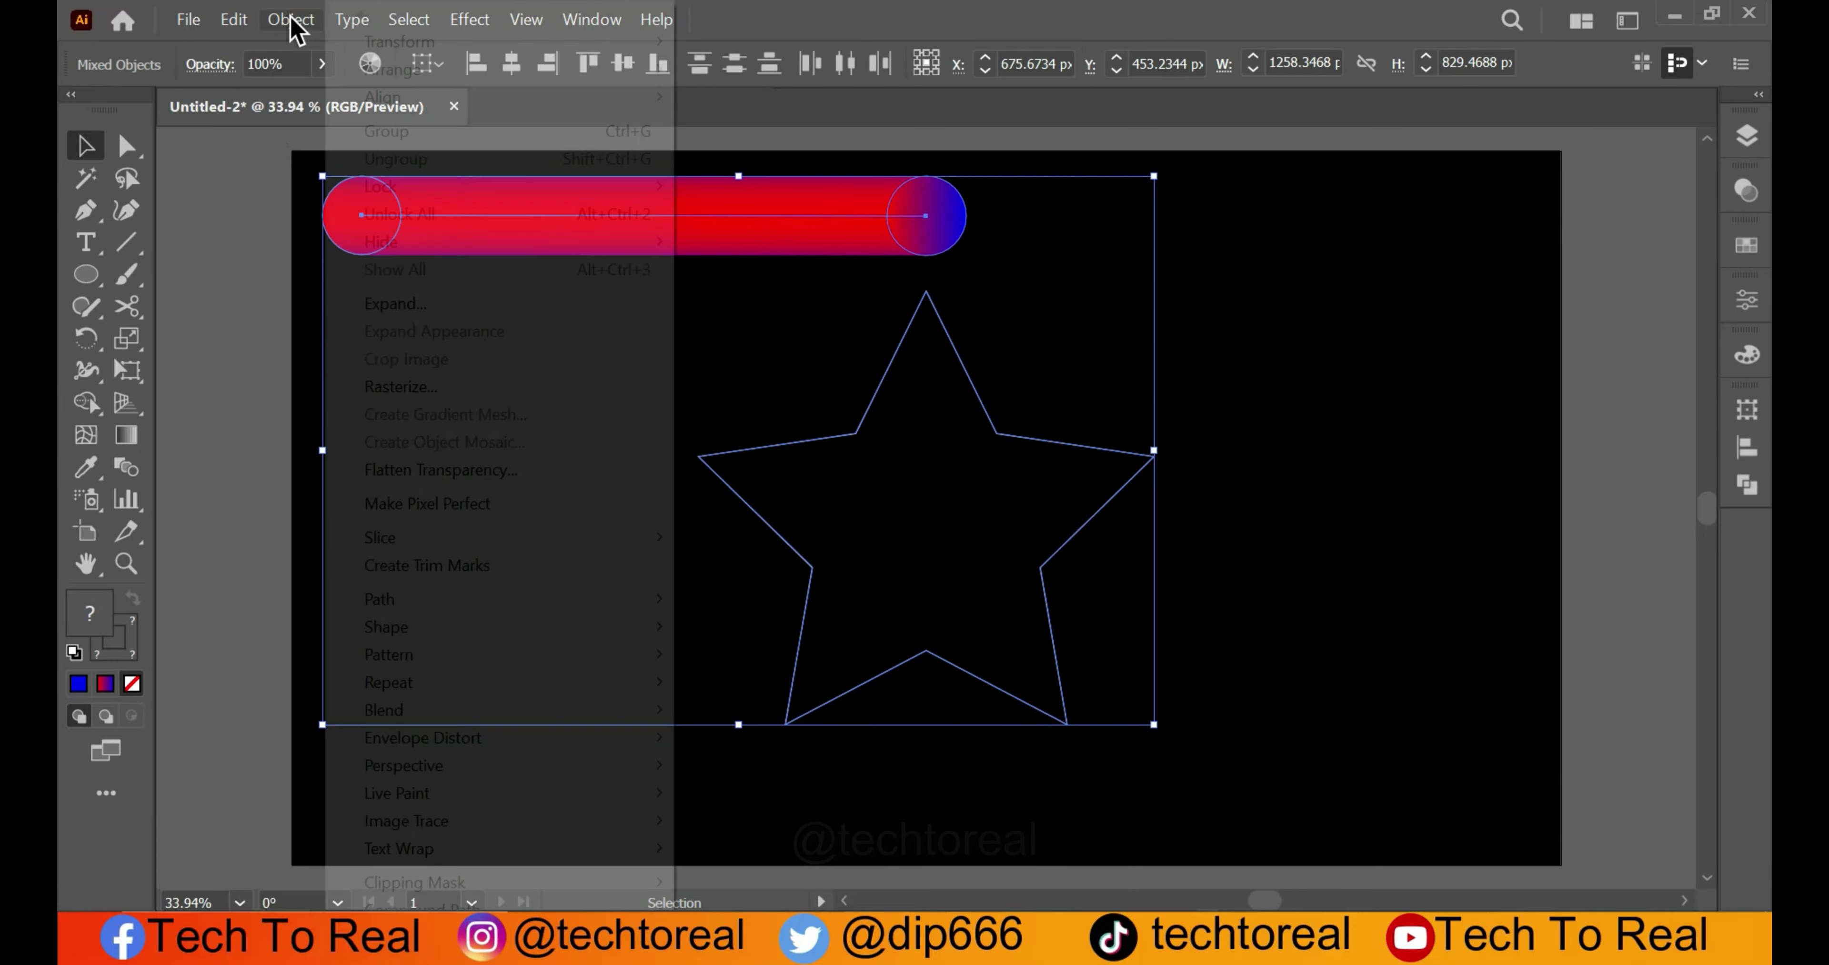
mouse_move(547, 454)
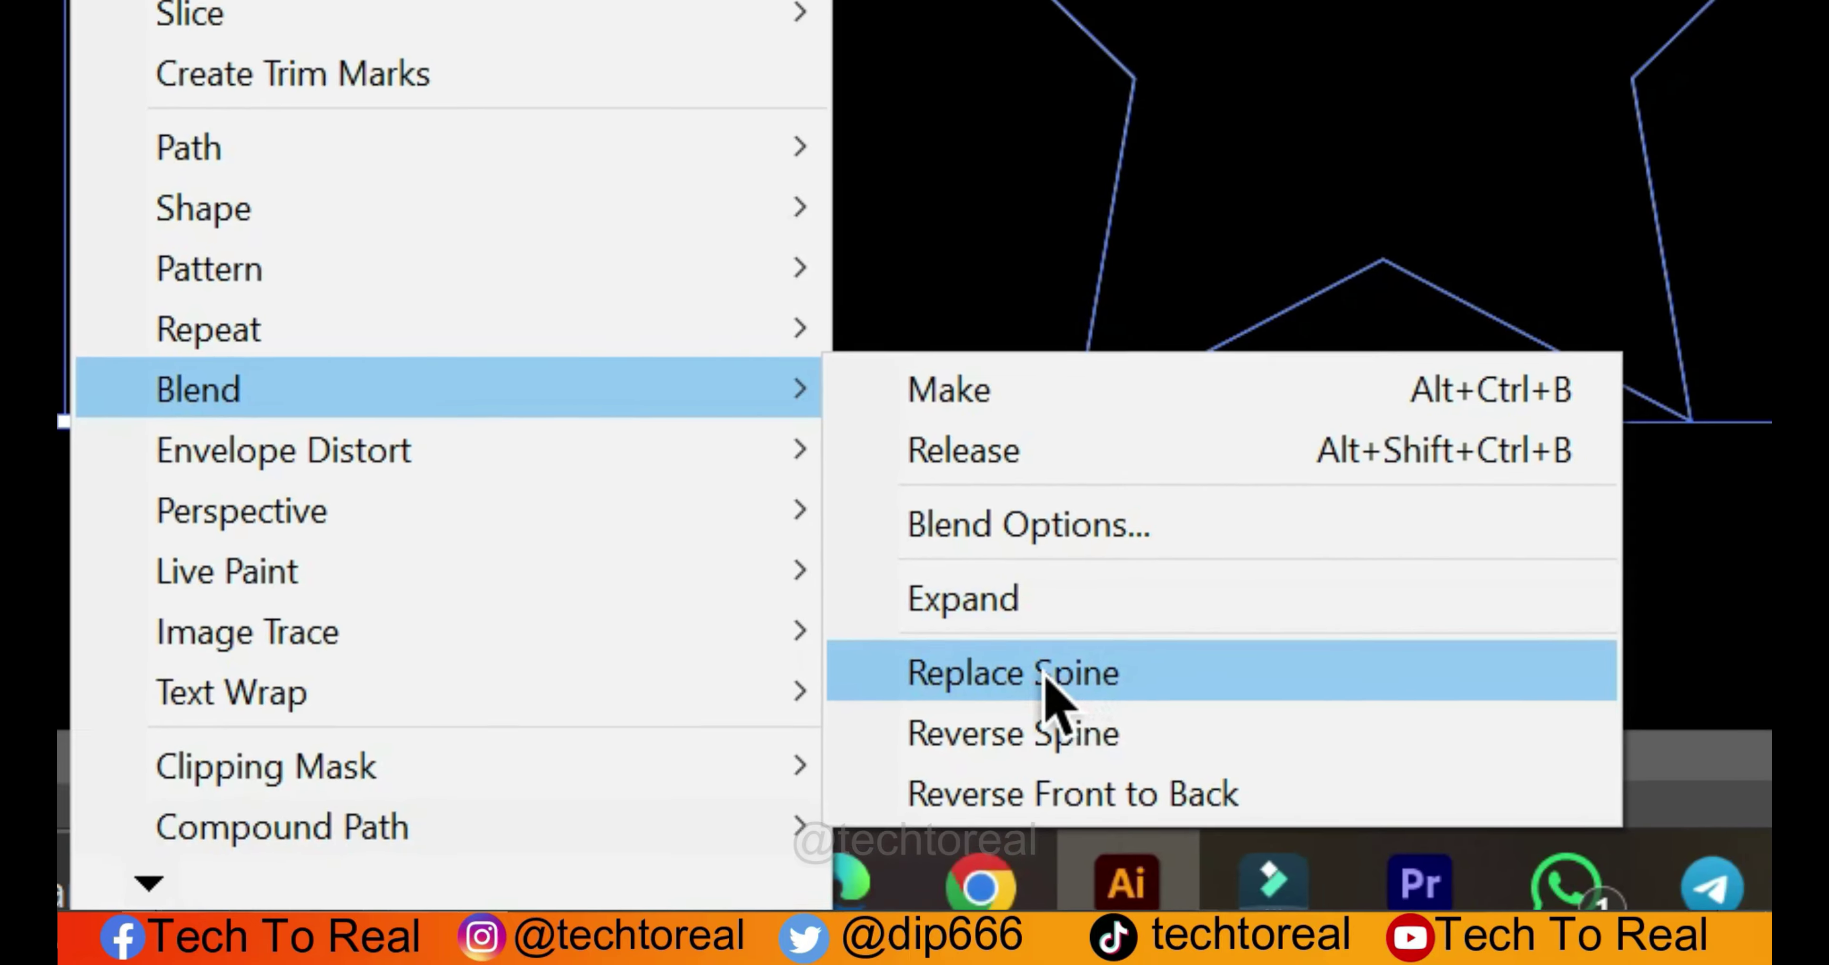
click(1107, 635)
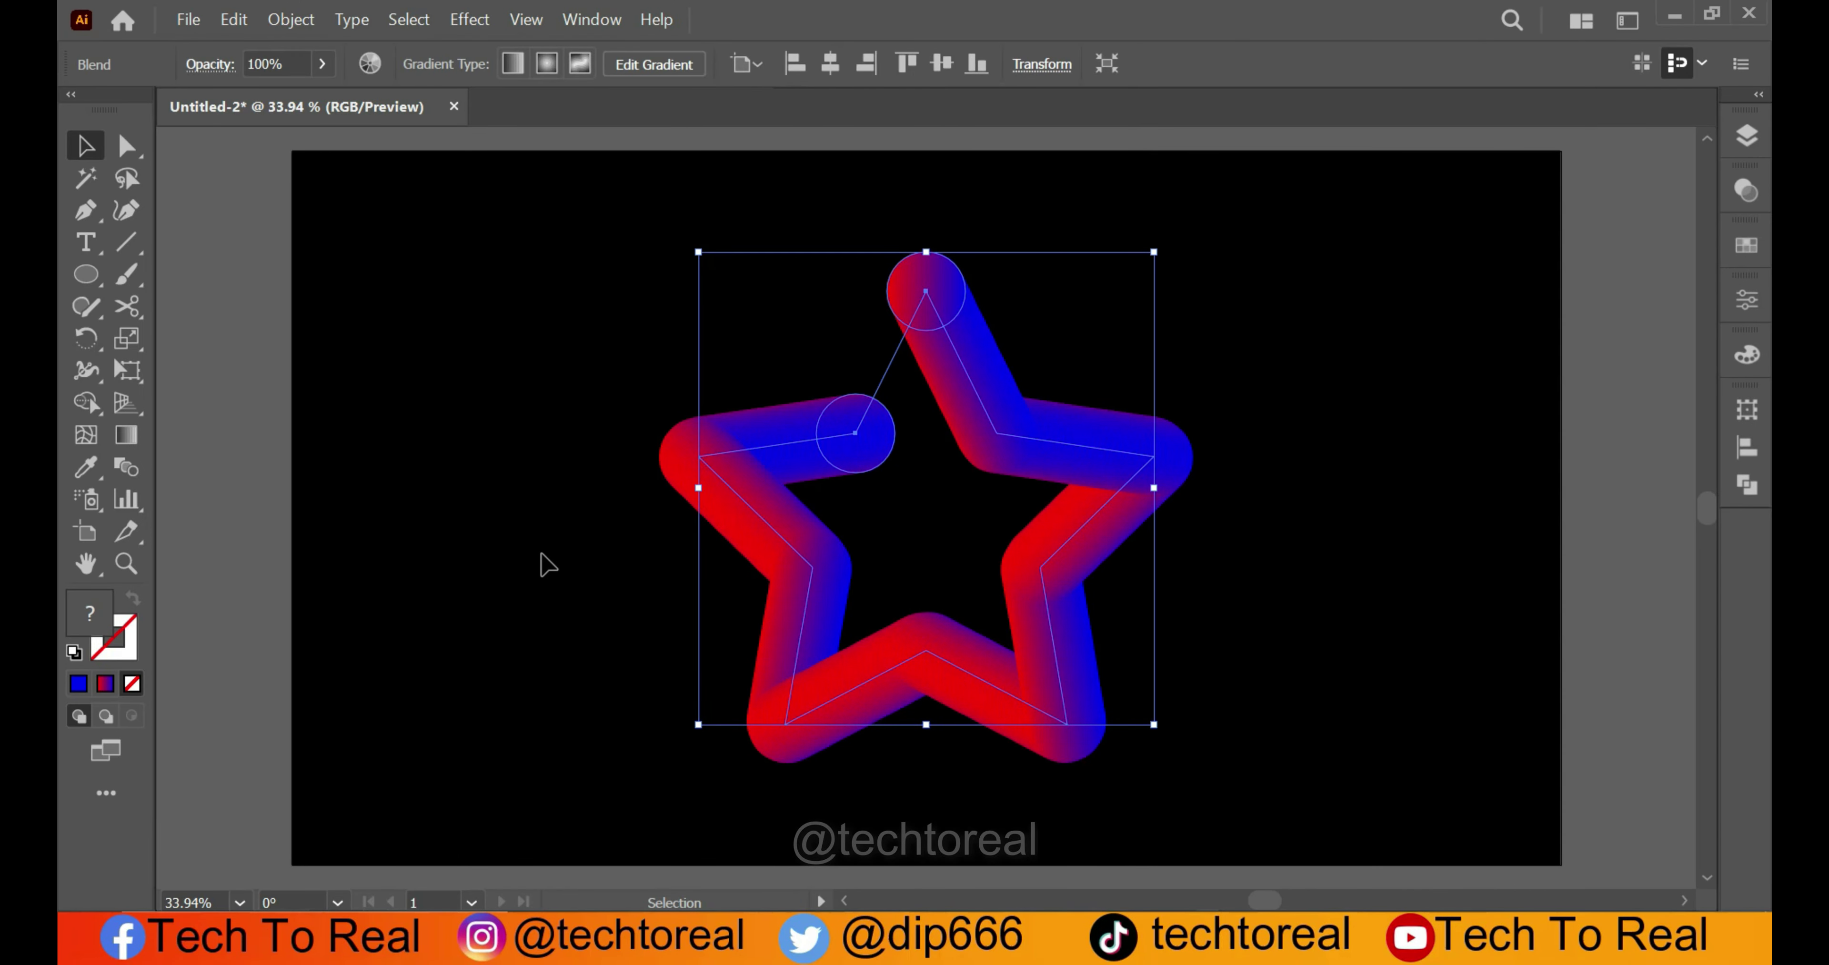
click(547, 564)
click(931, 673)
drag(931, 673, 879, 655)
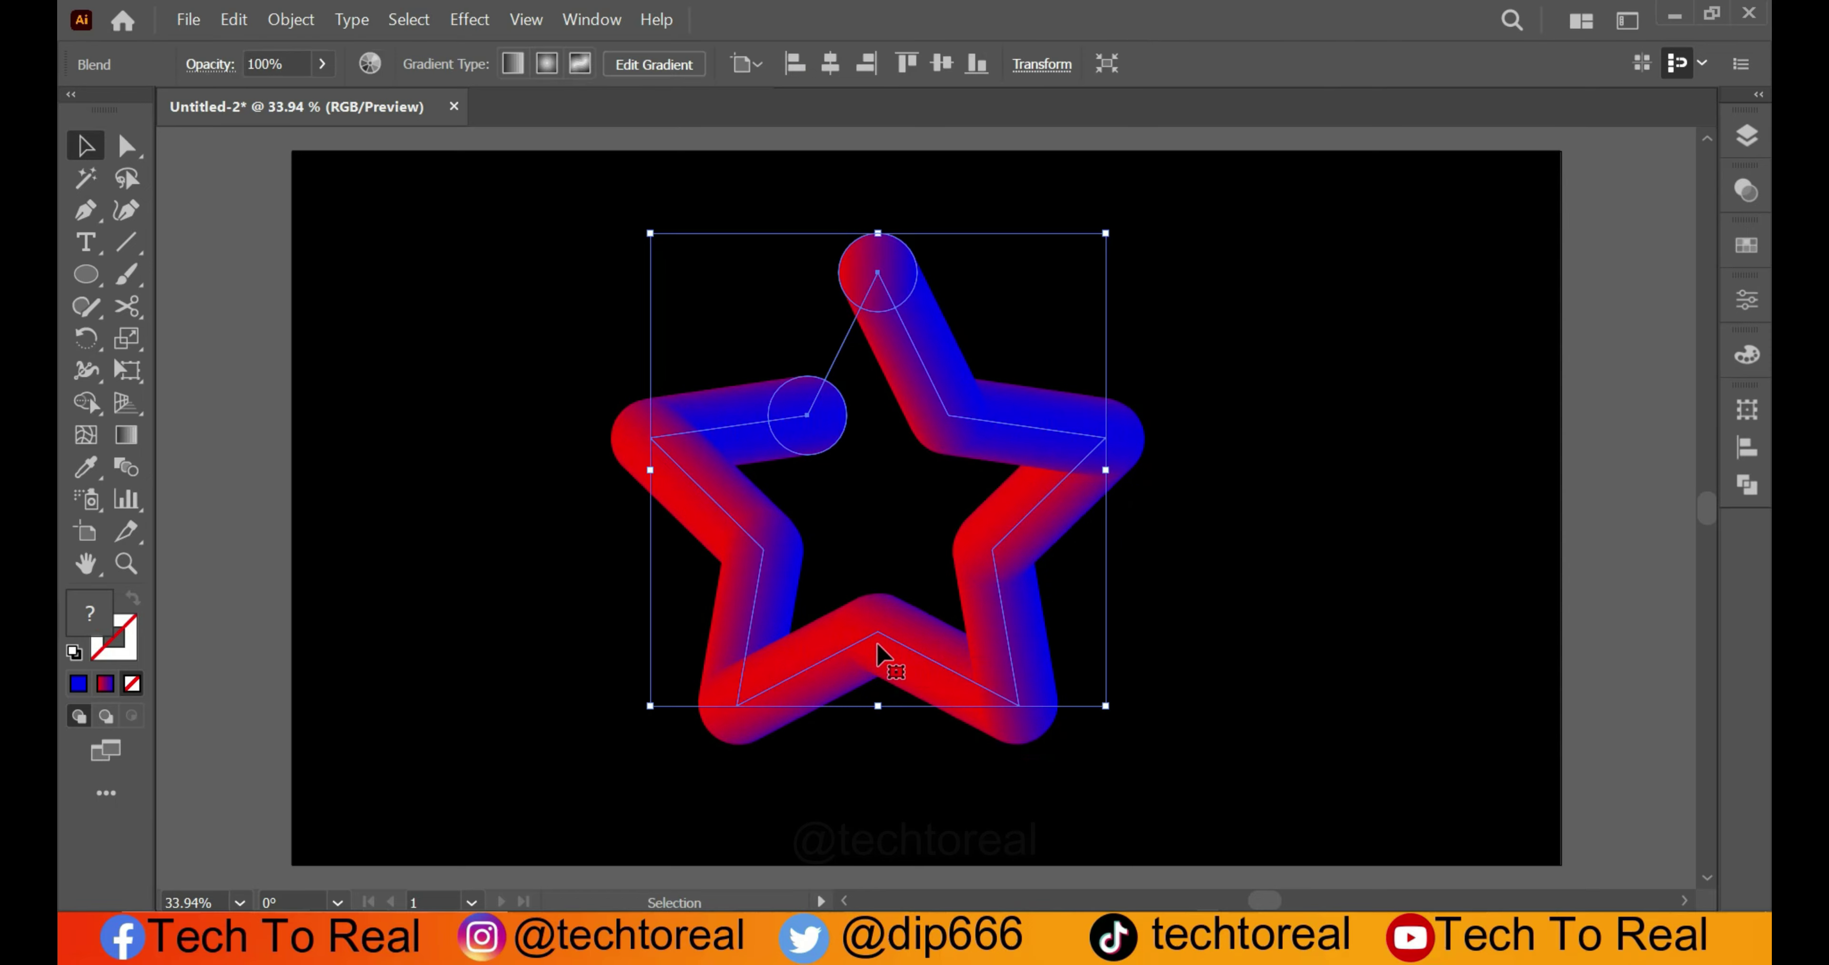
key(ctrl+z)
click(603, 469)
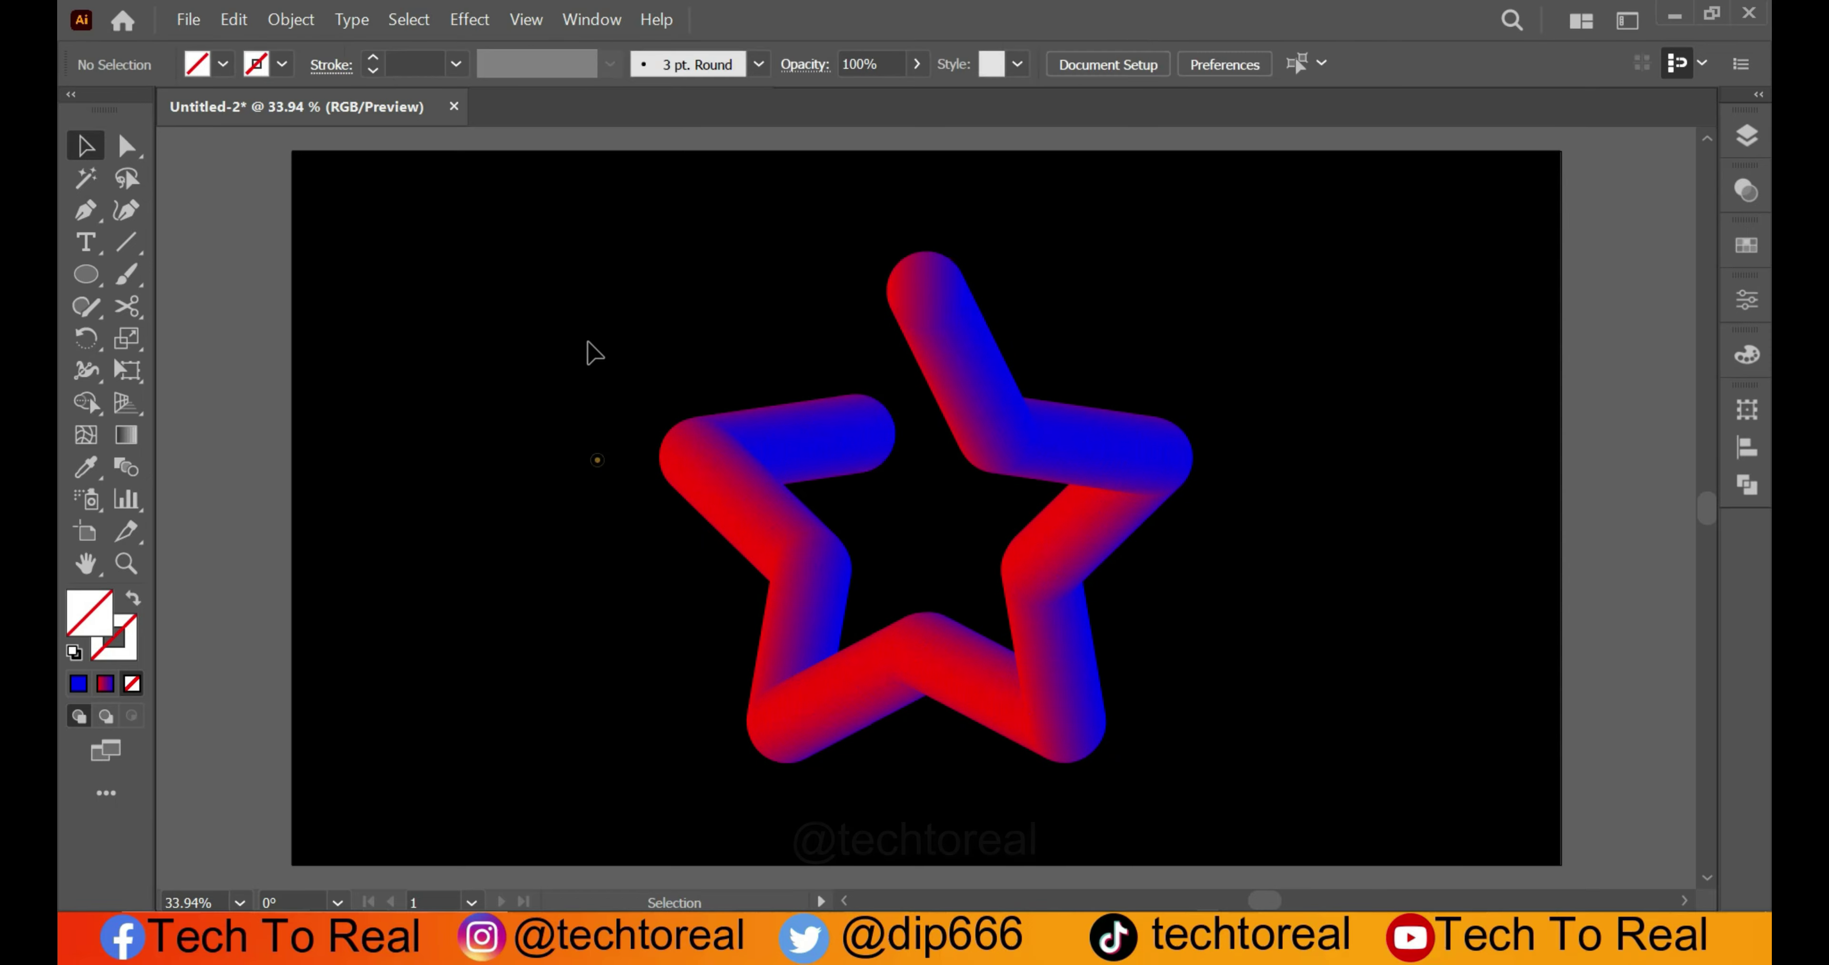
- Close the gap in the star blend by cutting its spine with the Scissors tool at the upper-left inner anchor point
drag(617, 286, 1178, 786)
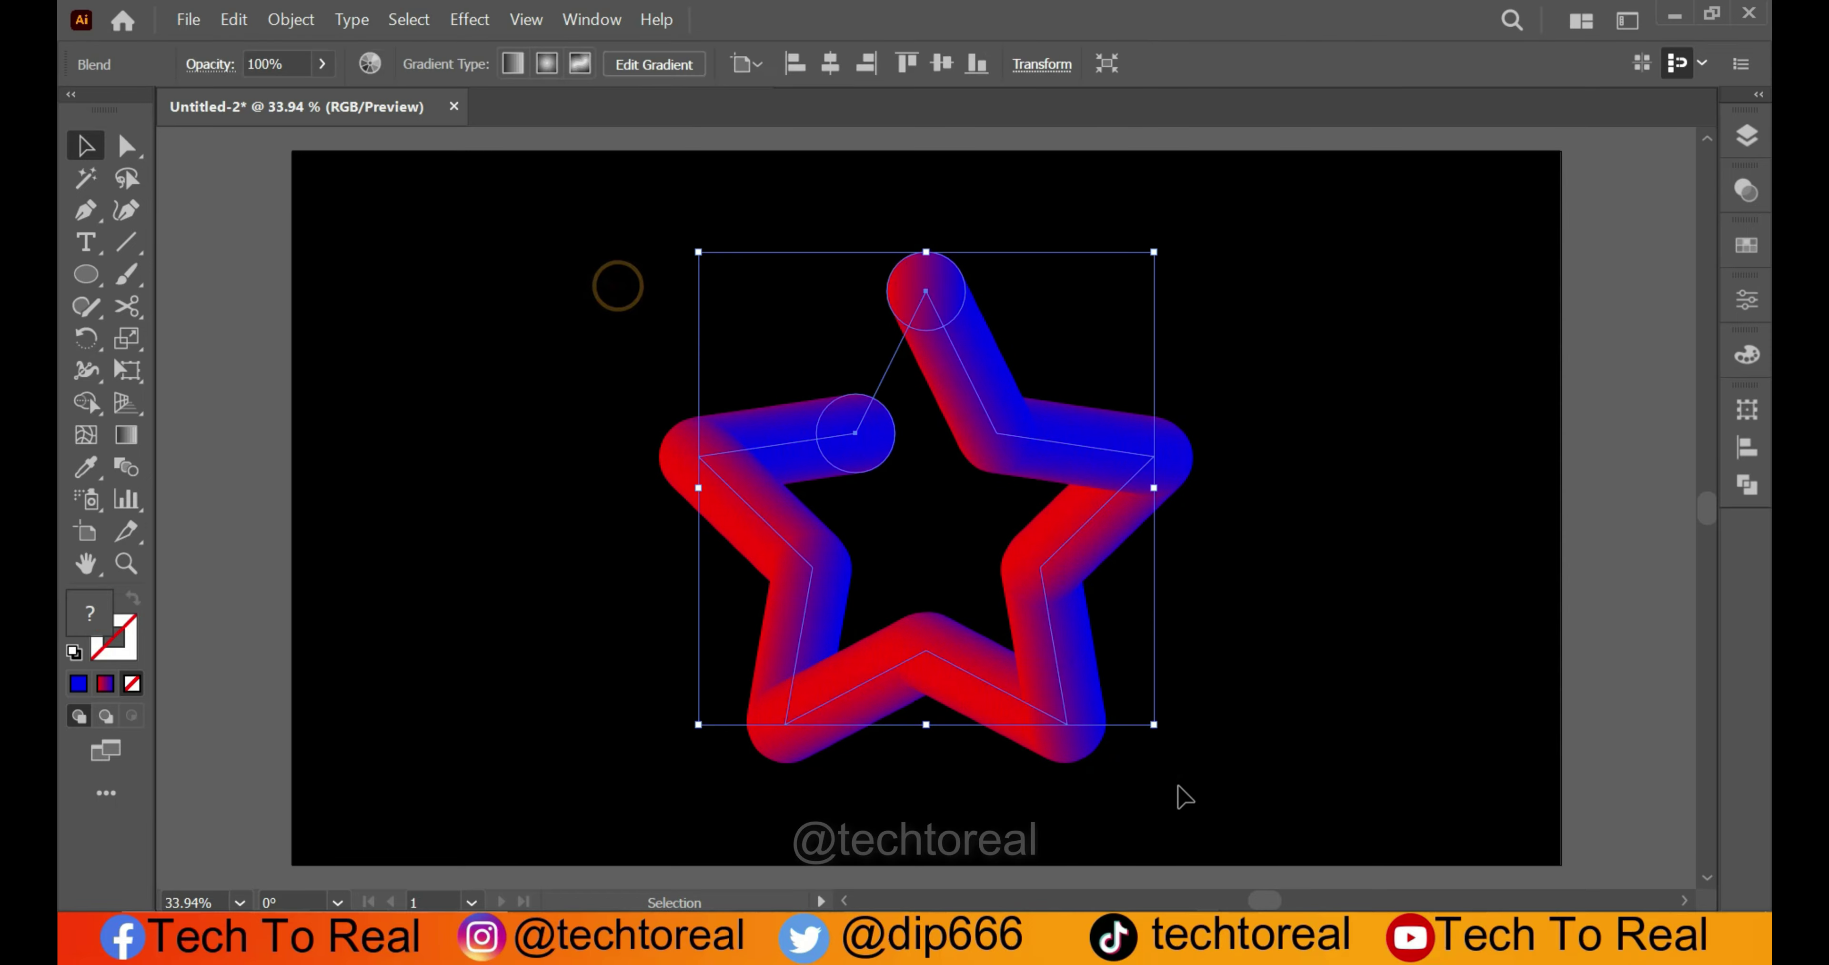
click(132, 301)
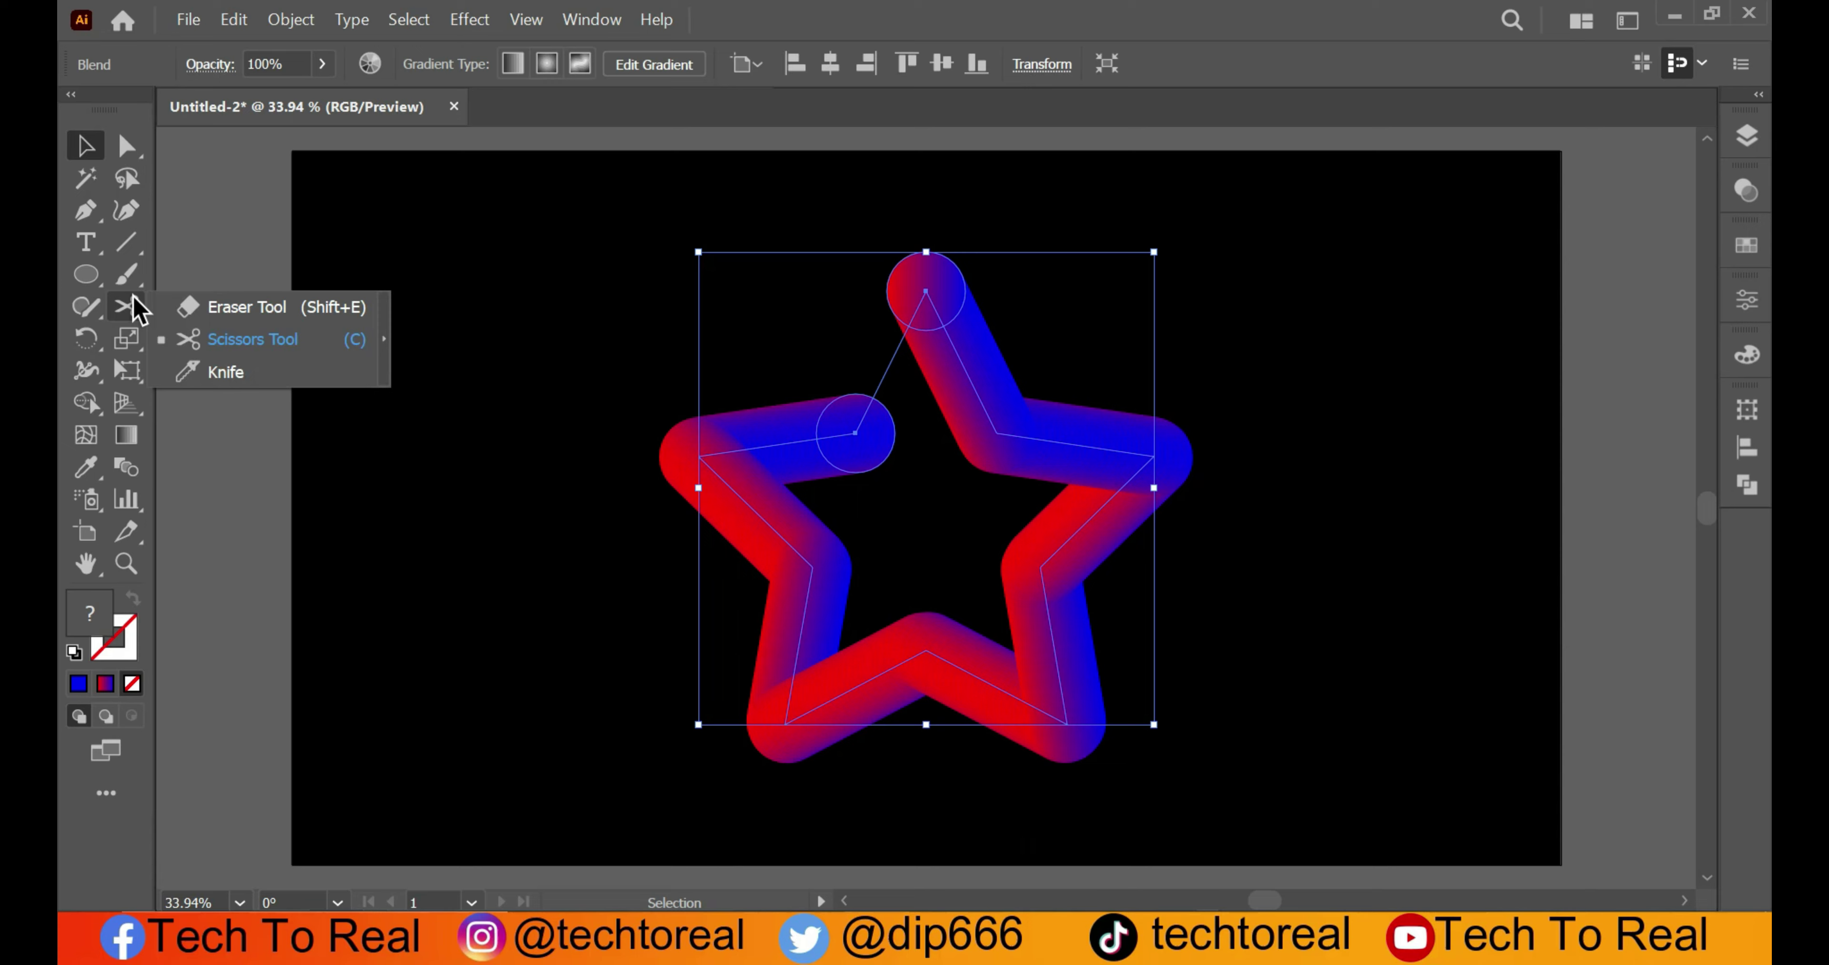
click(226, 340)
scroll(781, 369, up, 2)
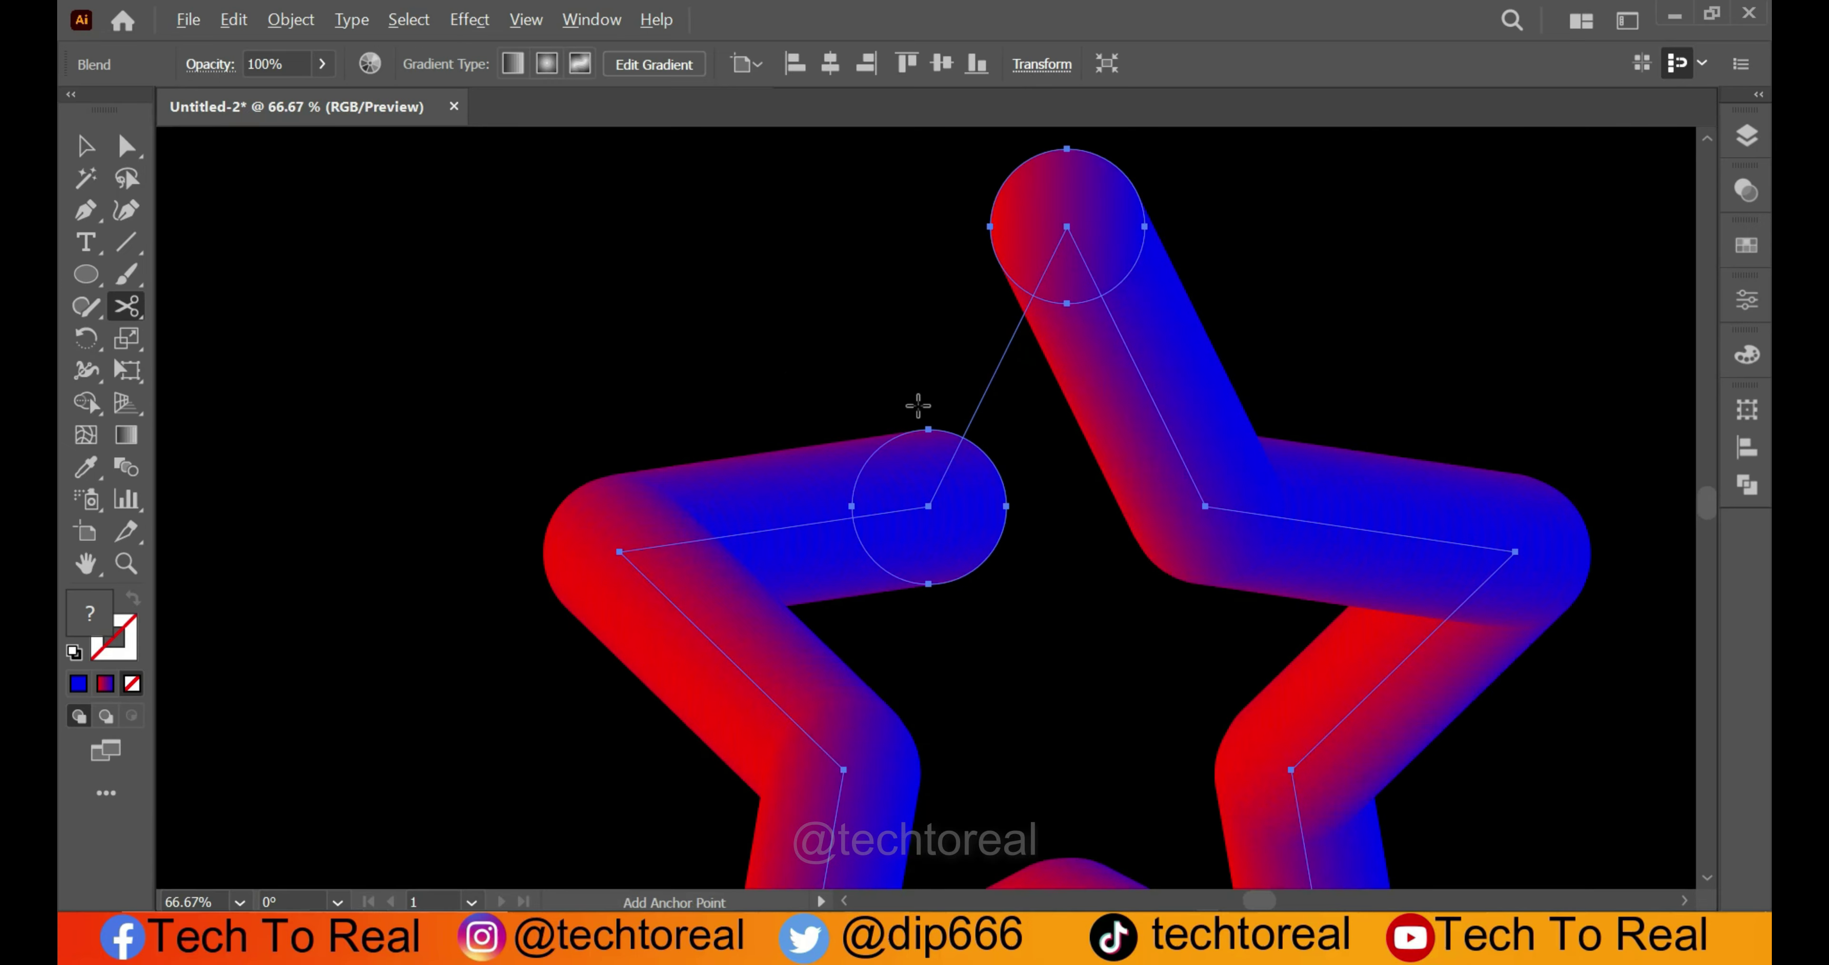
scroll(953, 460, up, 1)
click(916, 472)
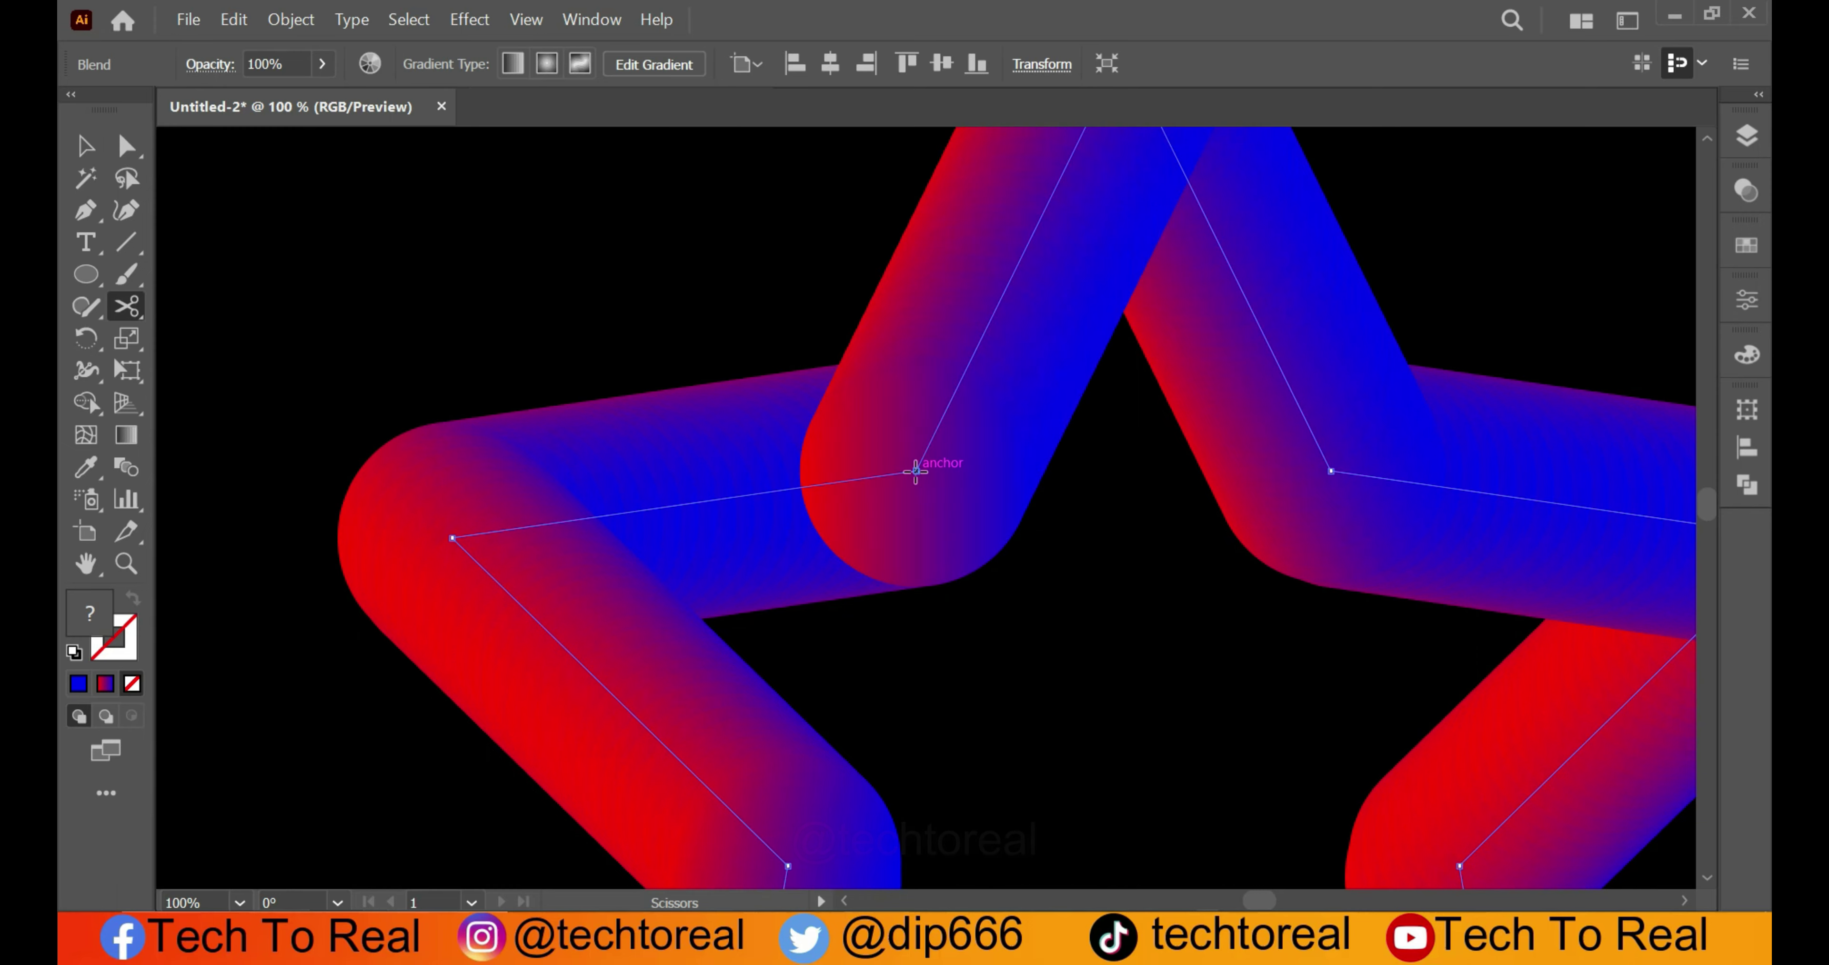
click(83, 149)
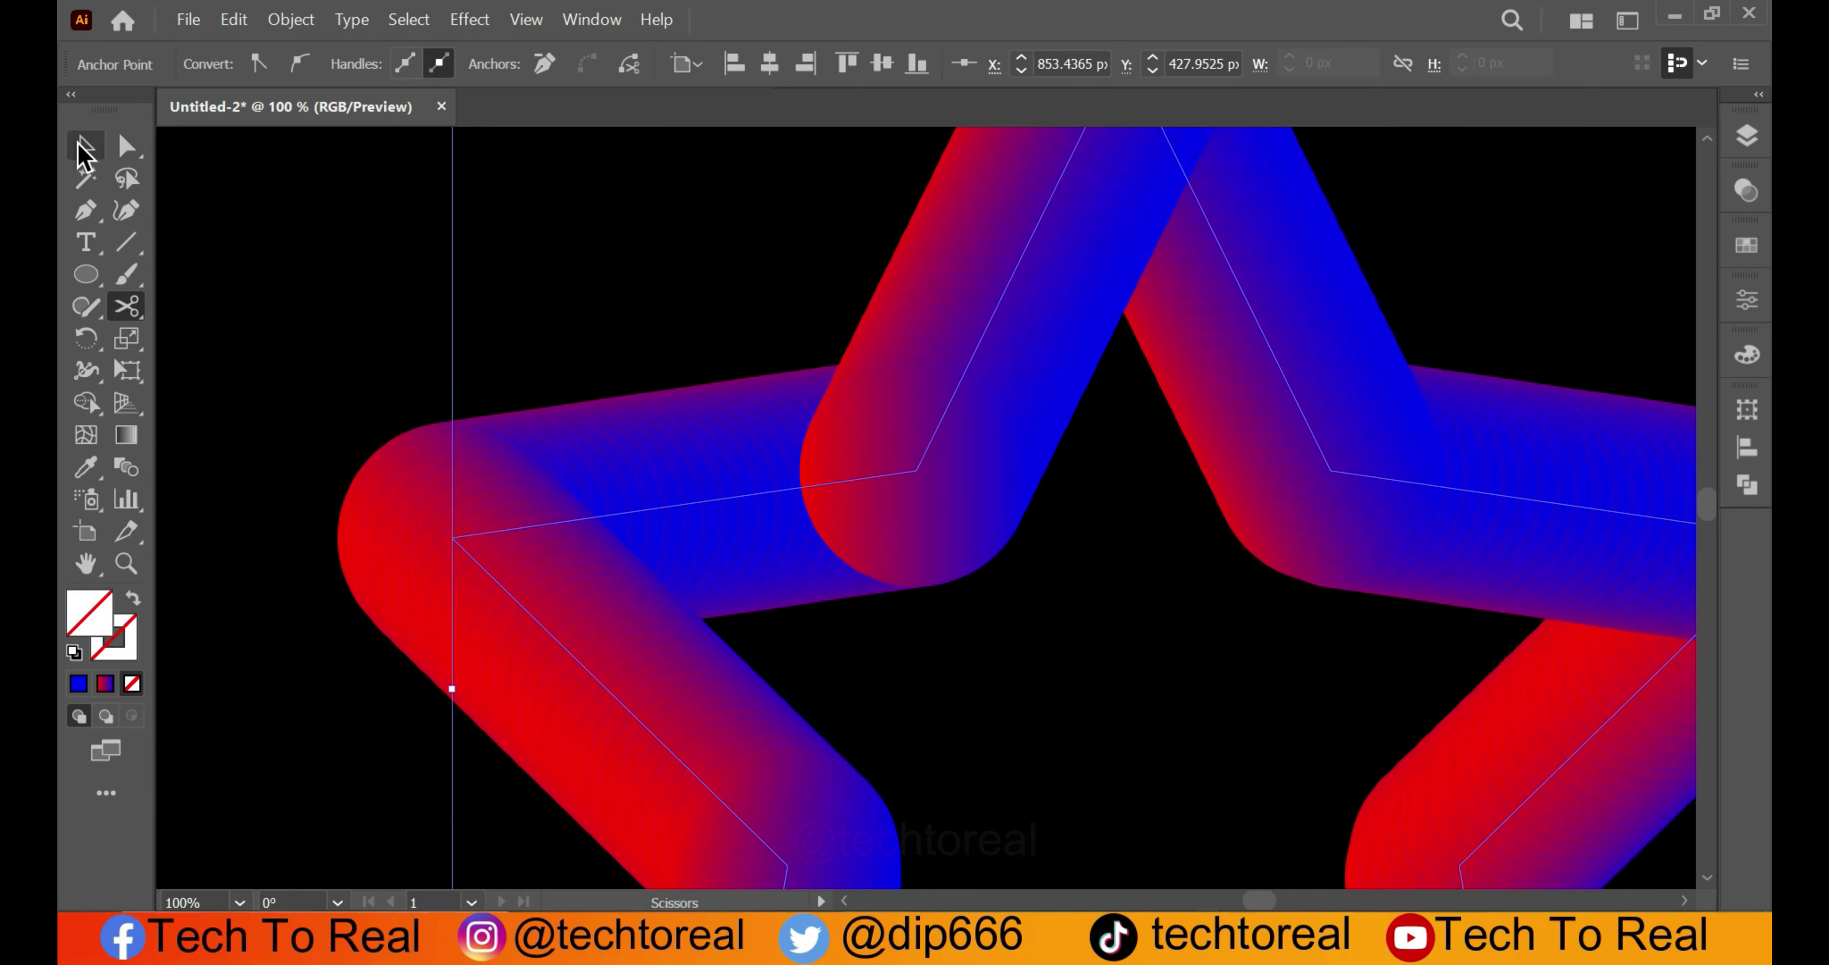
scroll(454, 220, down, 2)
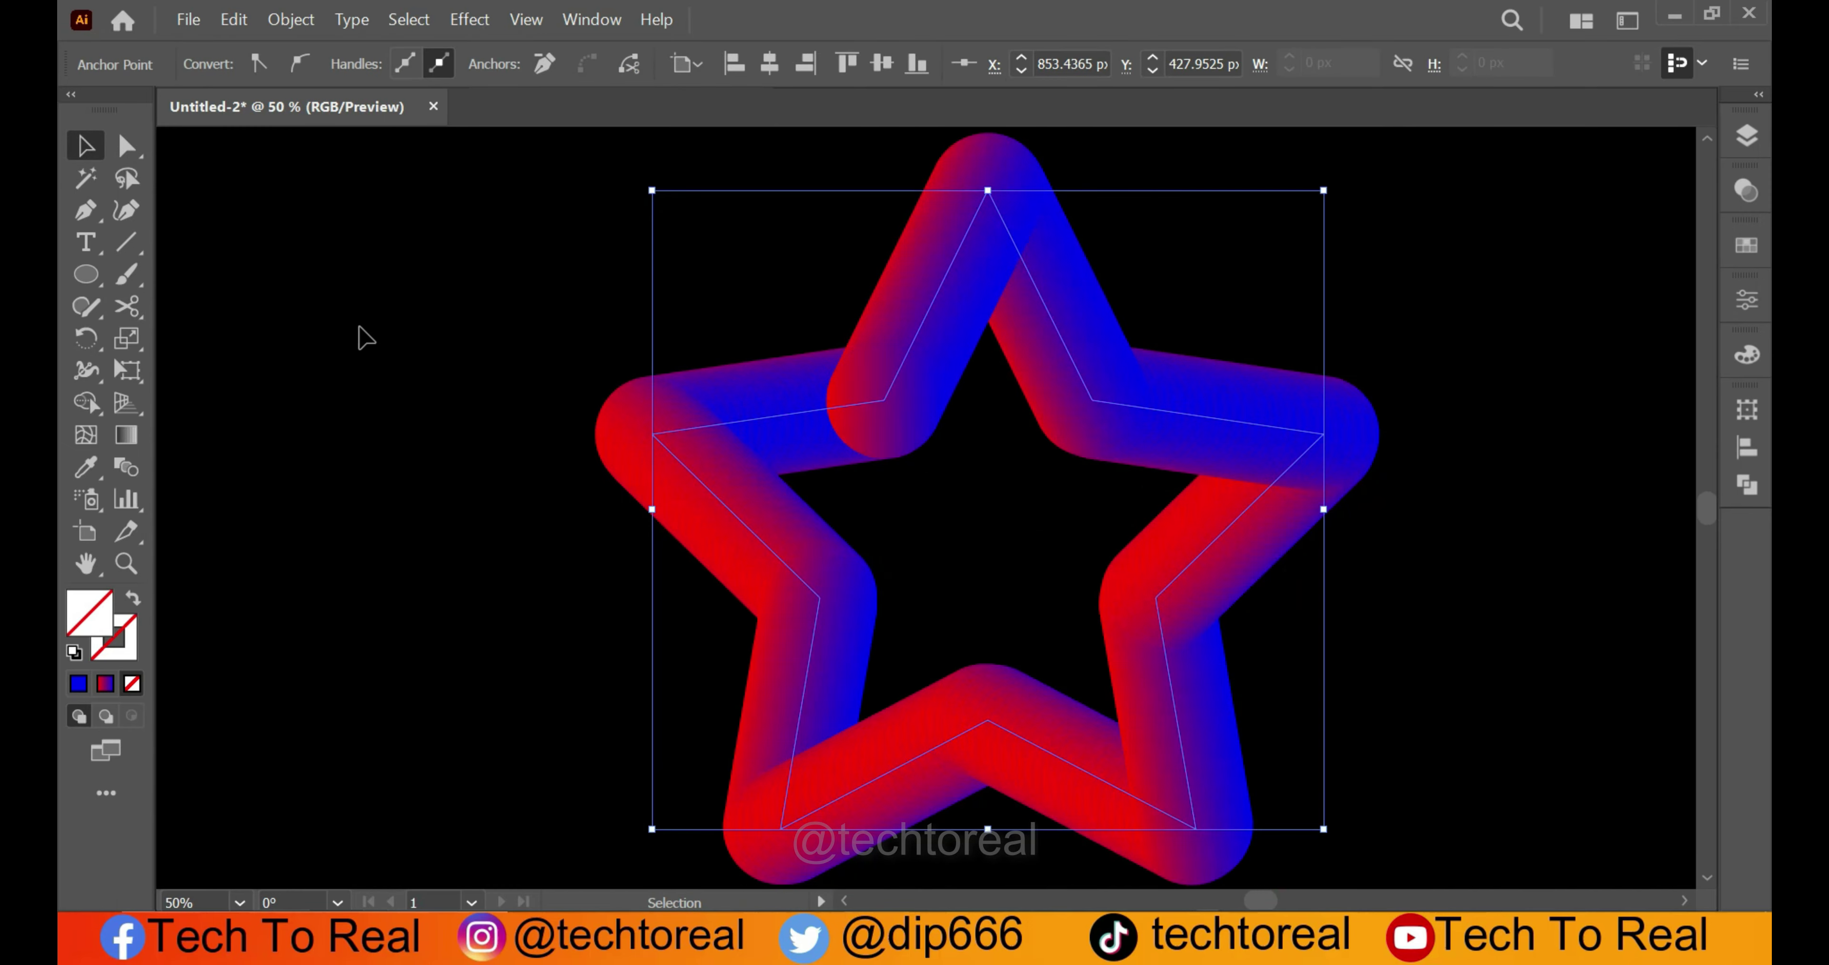
click(359, 328)
scroll(952, 470, down, 1)
drag(975, 463, 896, 491)
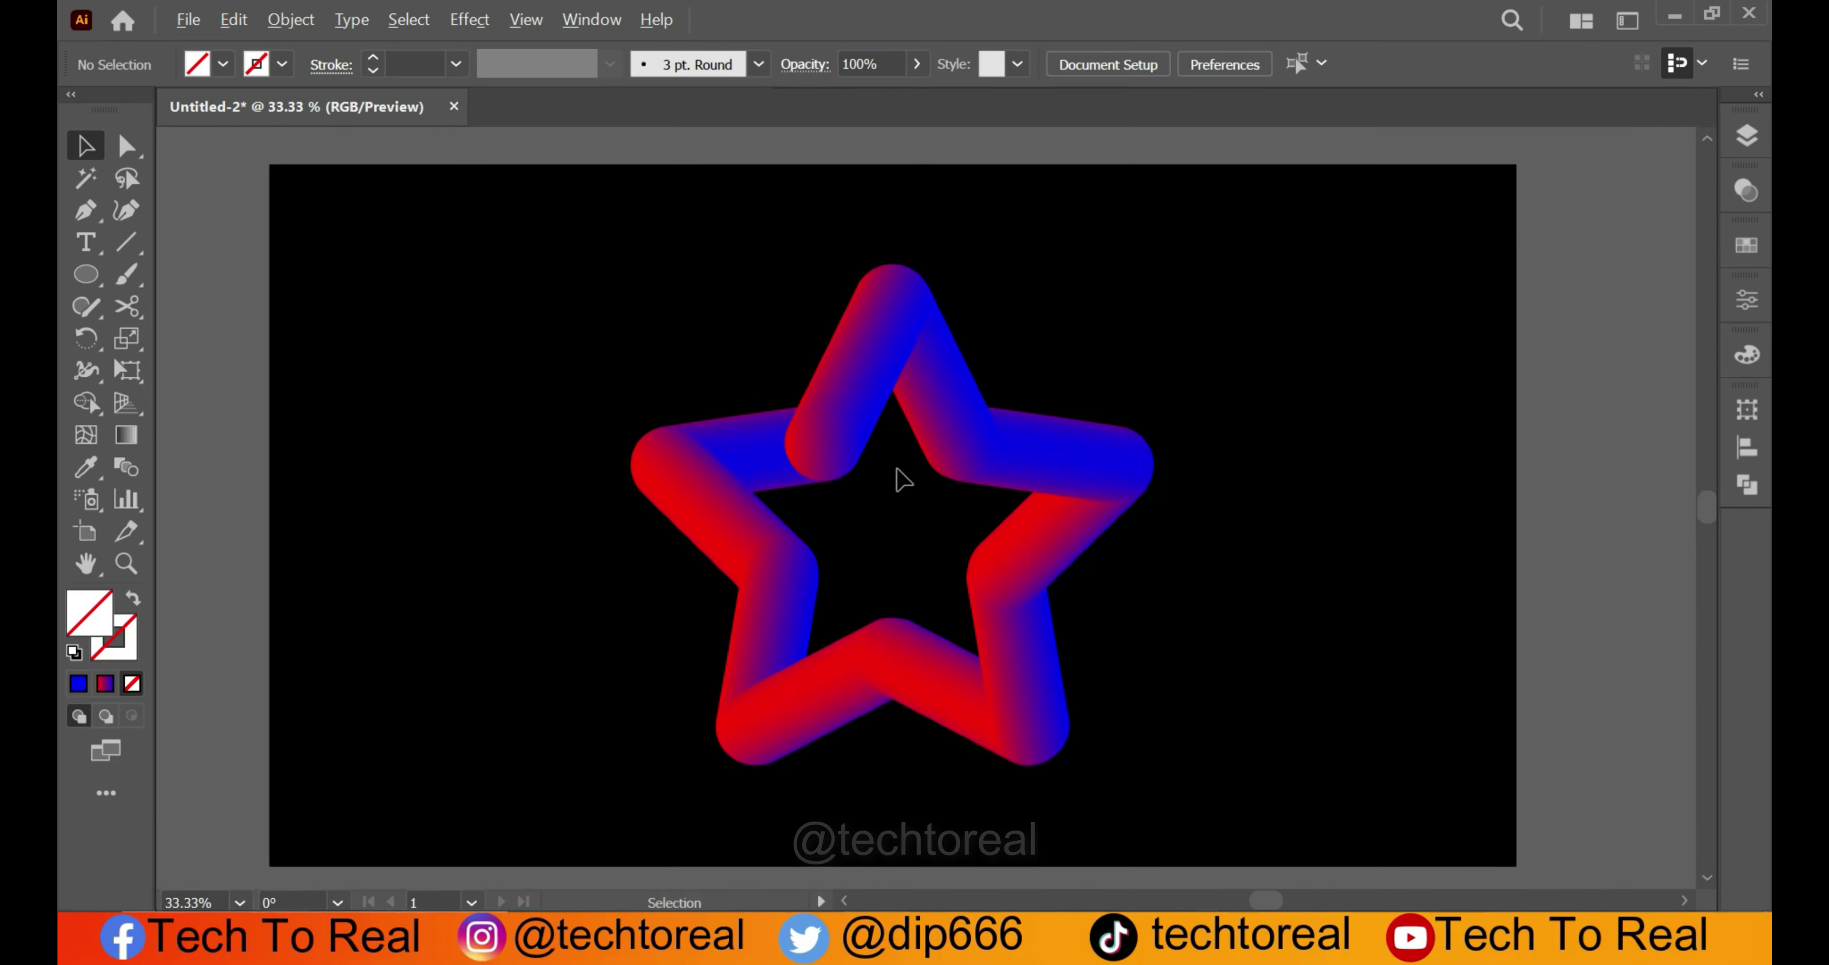
- Scale the star blend down slightly about its centre and move it a little upward
scroll(900, 485, up, 1)
click(1168, 550)
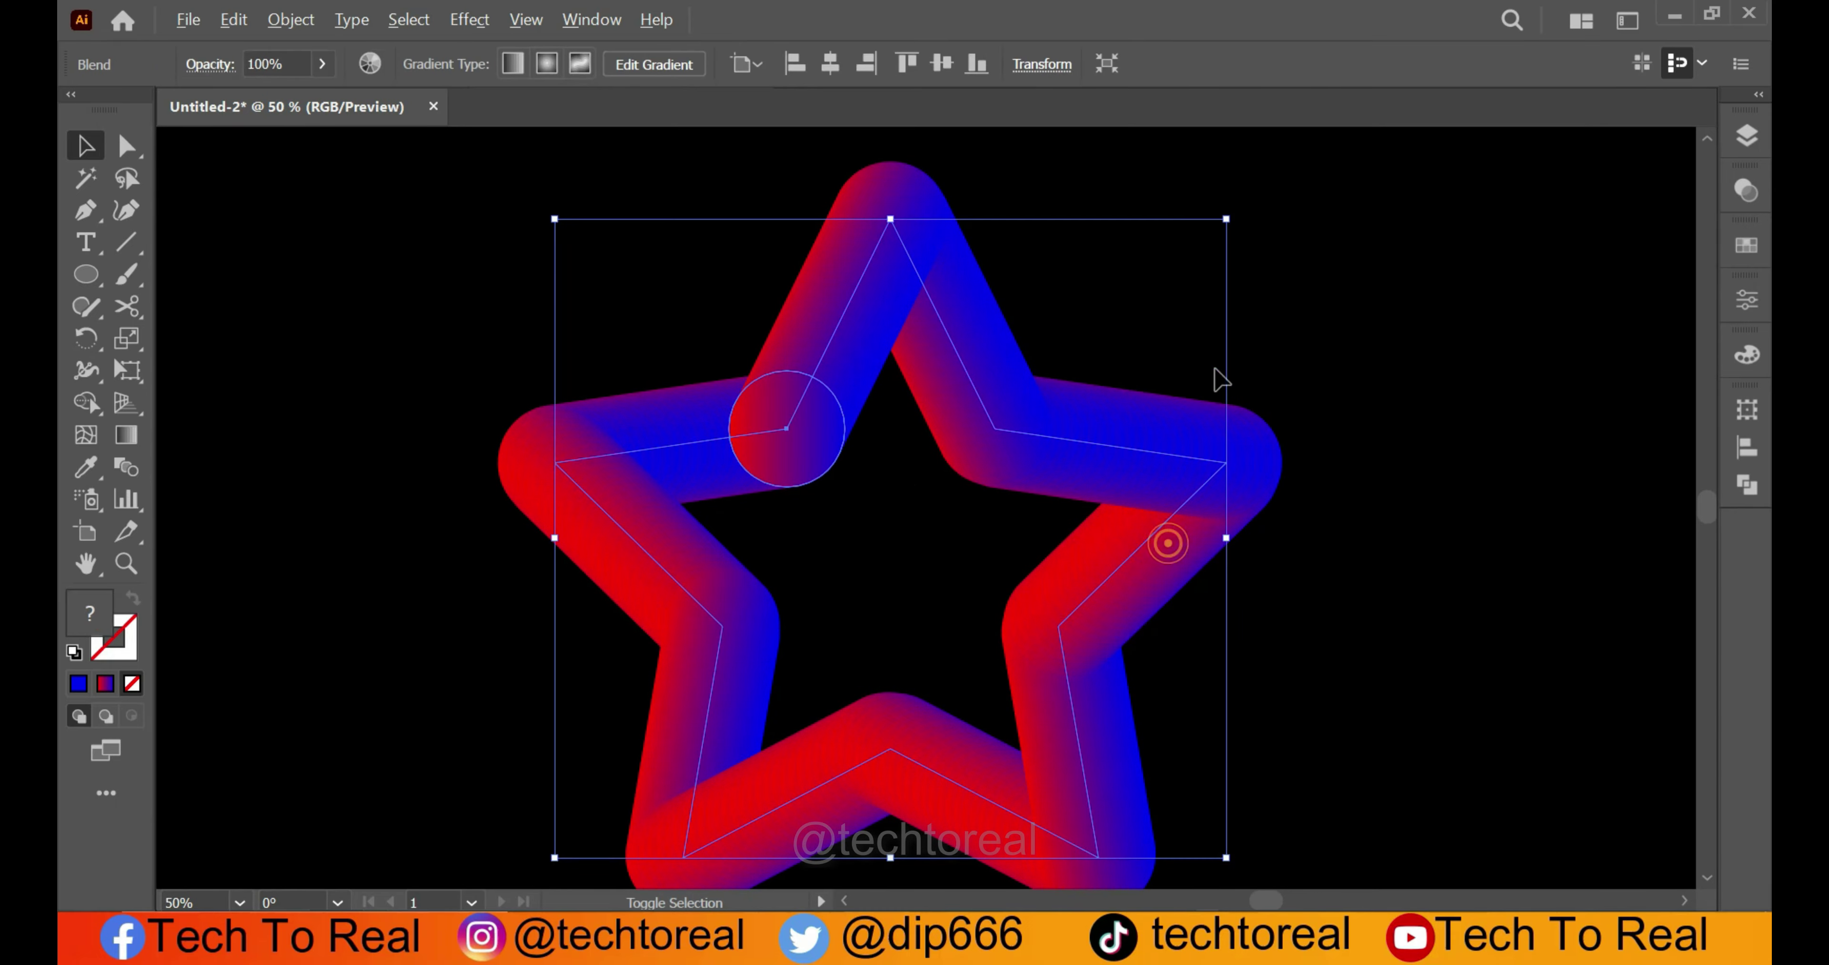
drag(1227, 216, 1197, 245)
drag(1041, 449, 1039, 434)
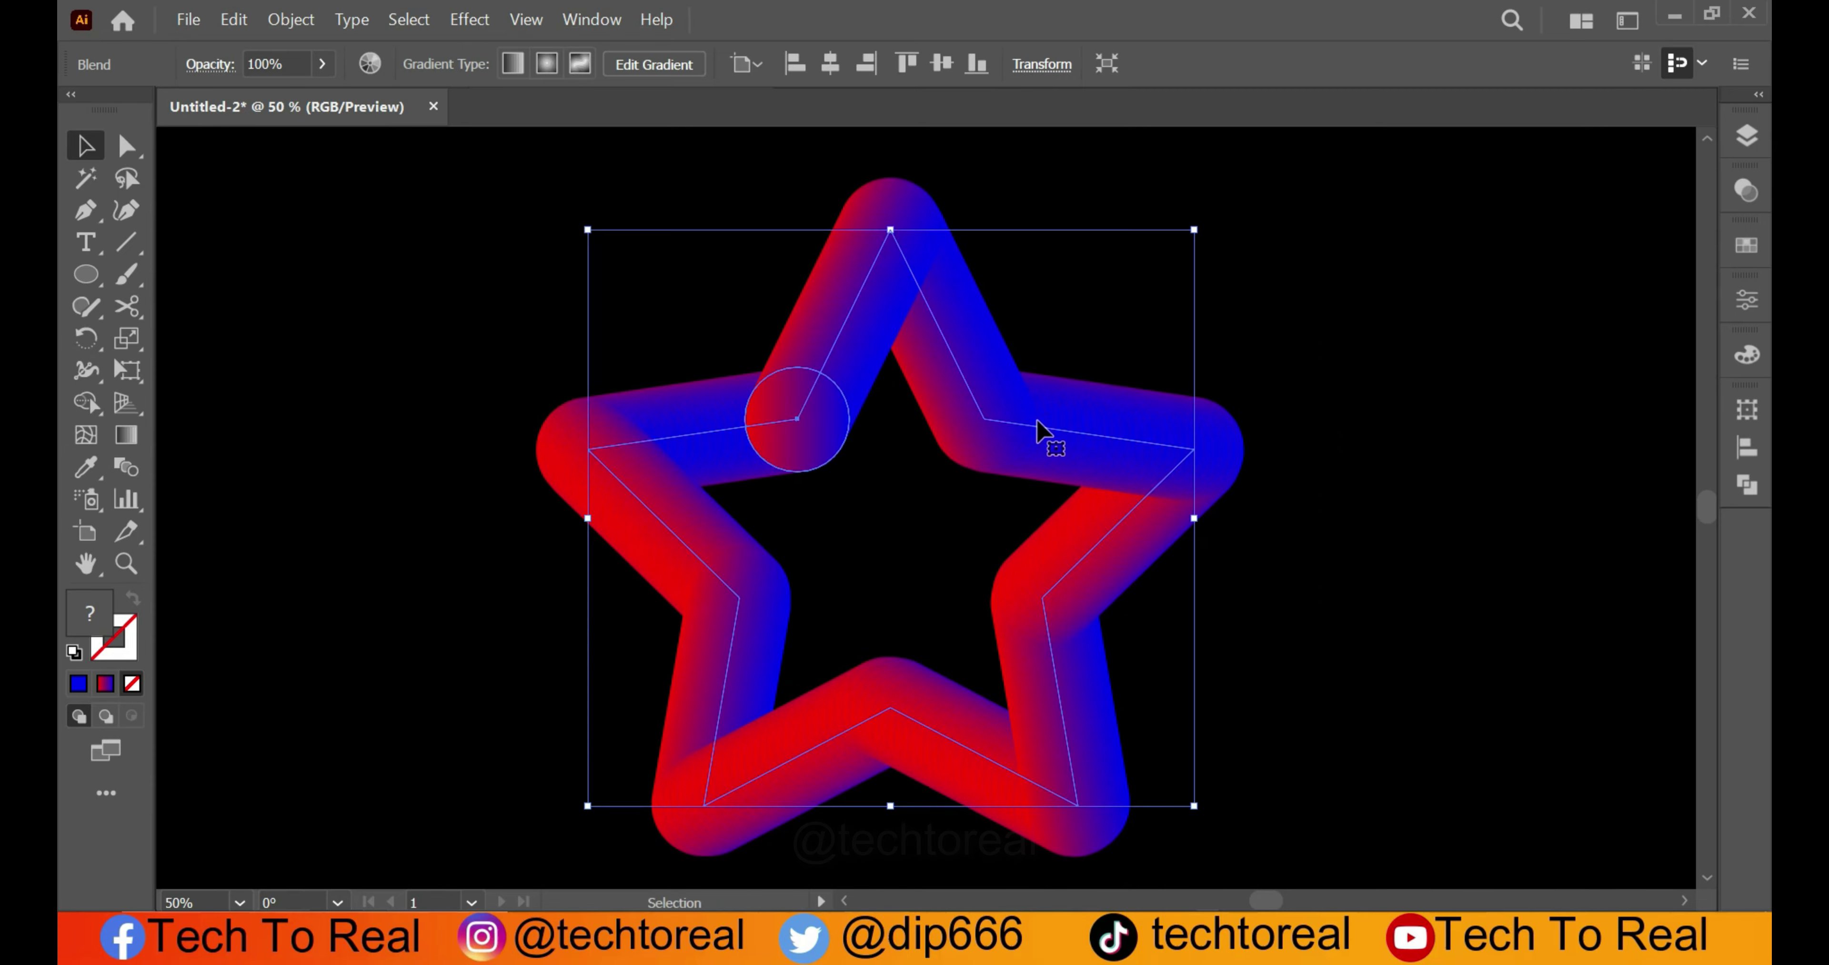
- Start a Pucker & Bloat effect on the star blend with 80% bloat and compare it with the preview switched off
click(1349, 368)
drag(1342, 358, 625, 627)
click(472, 20)
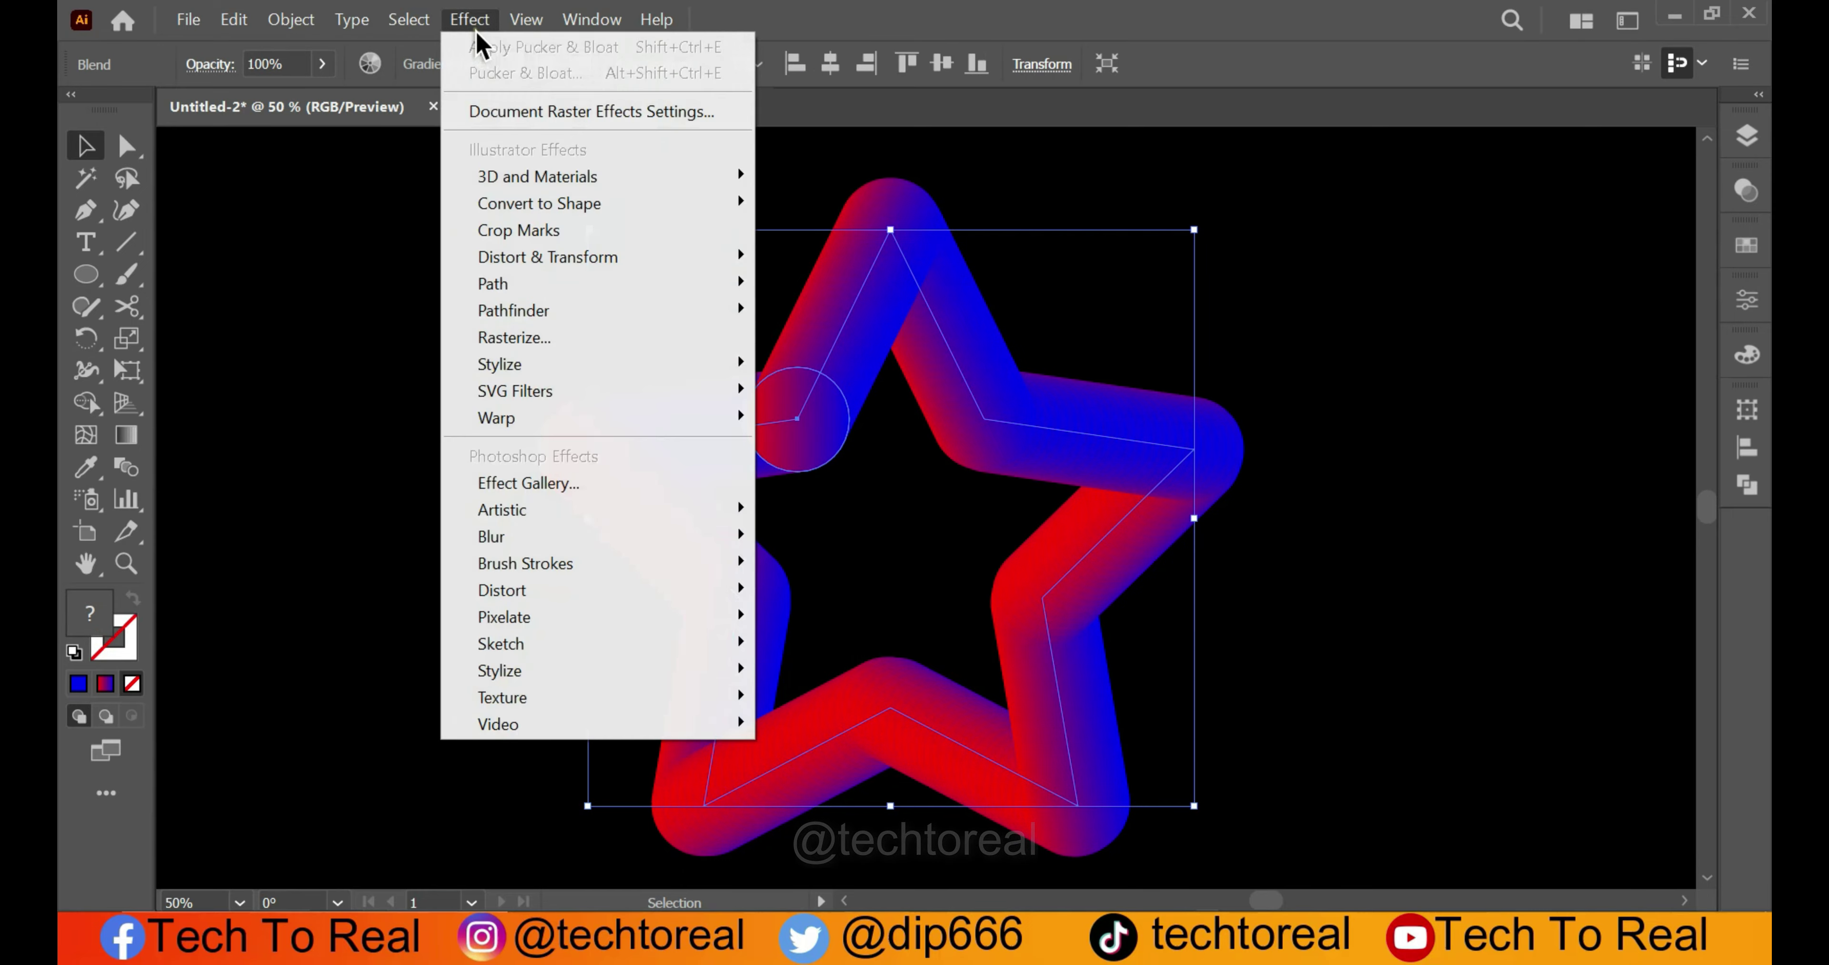
mouse_move(534, 267)
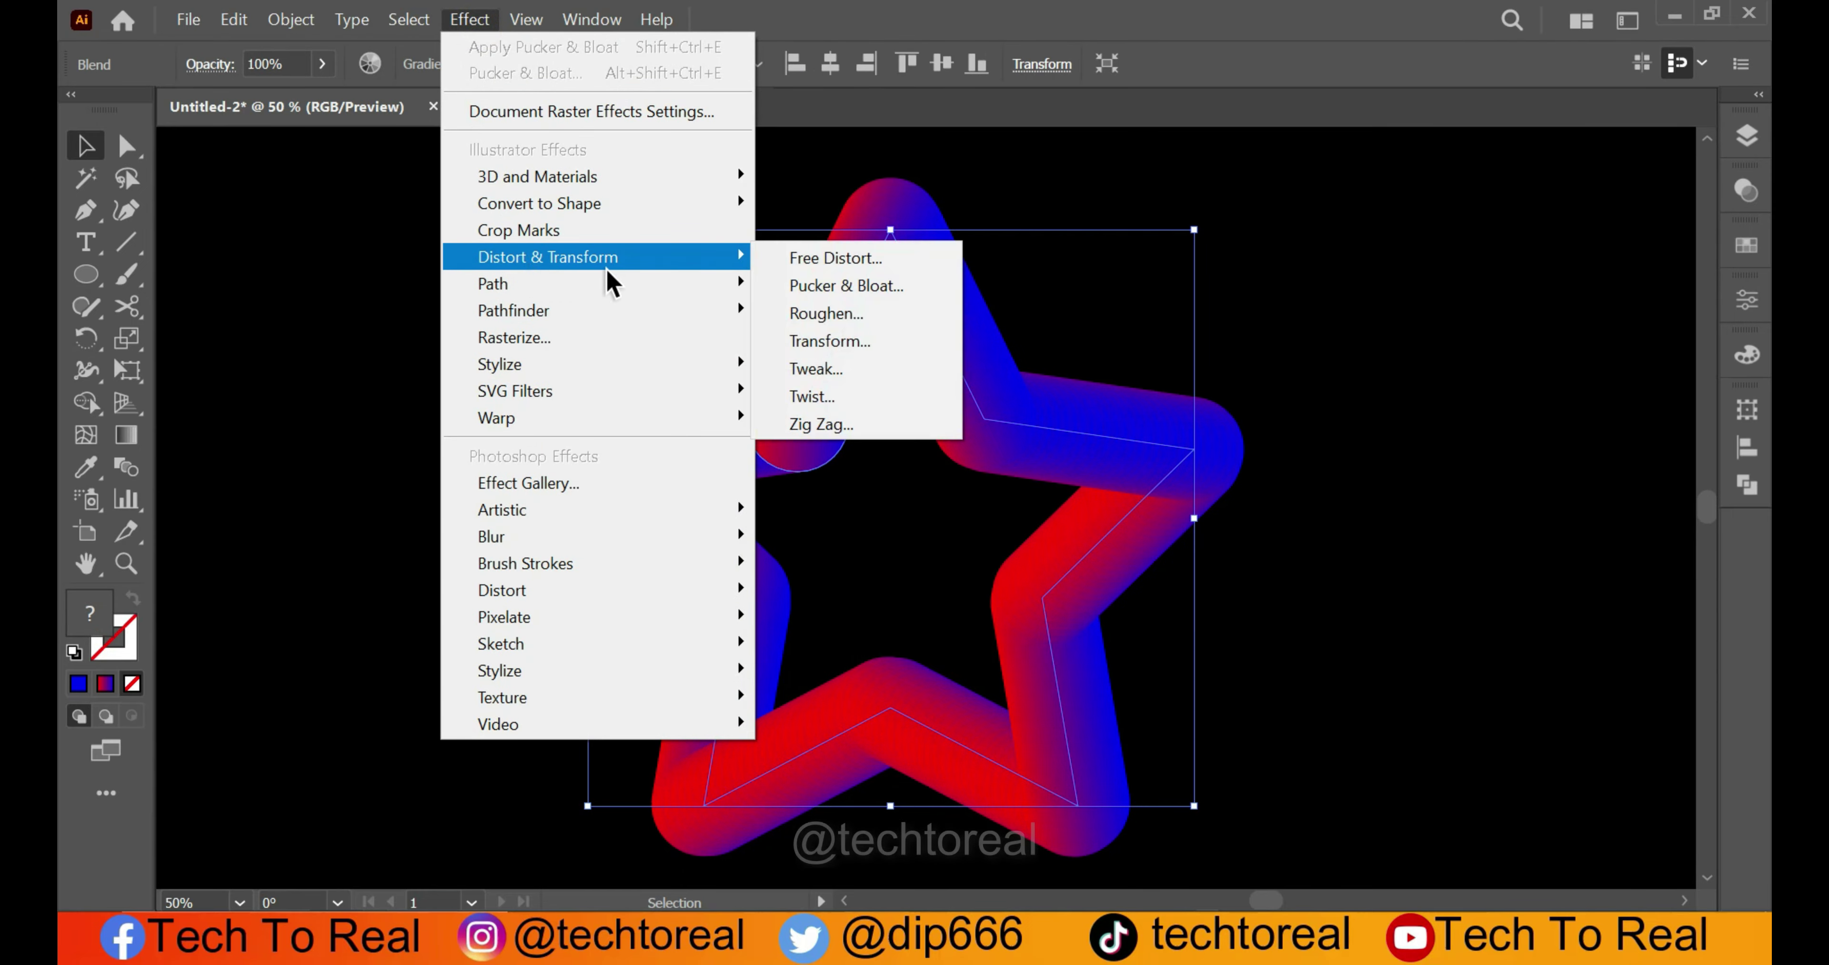
click(869, 280)
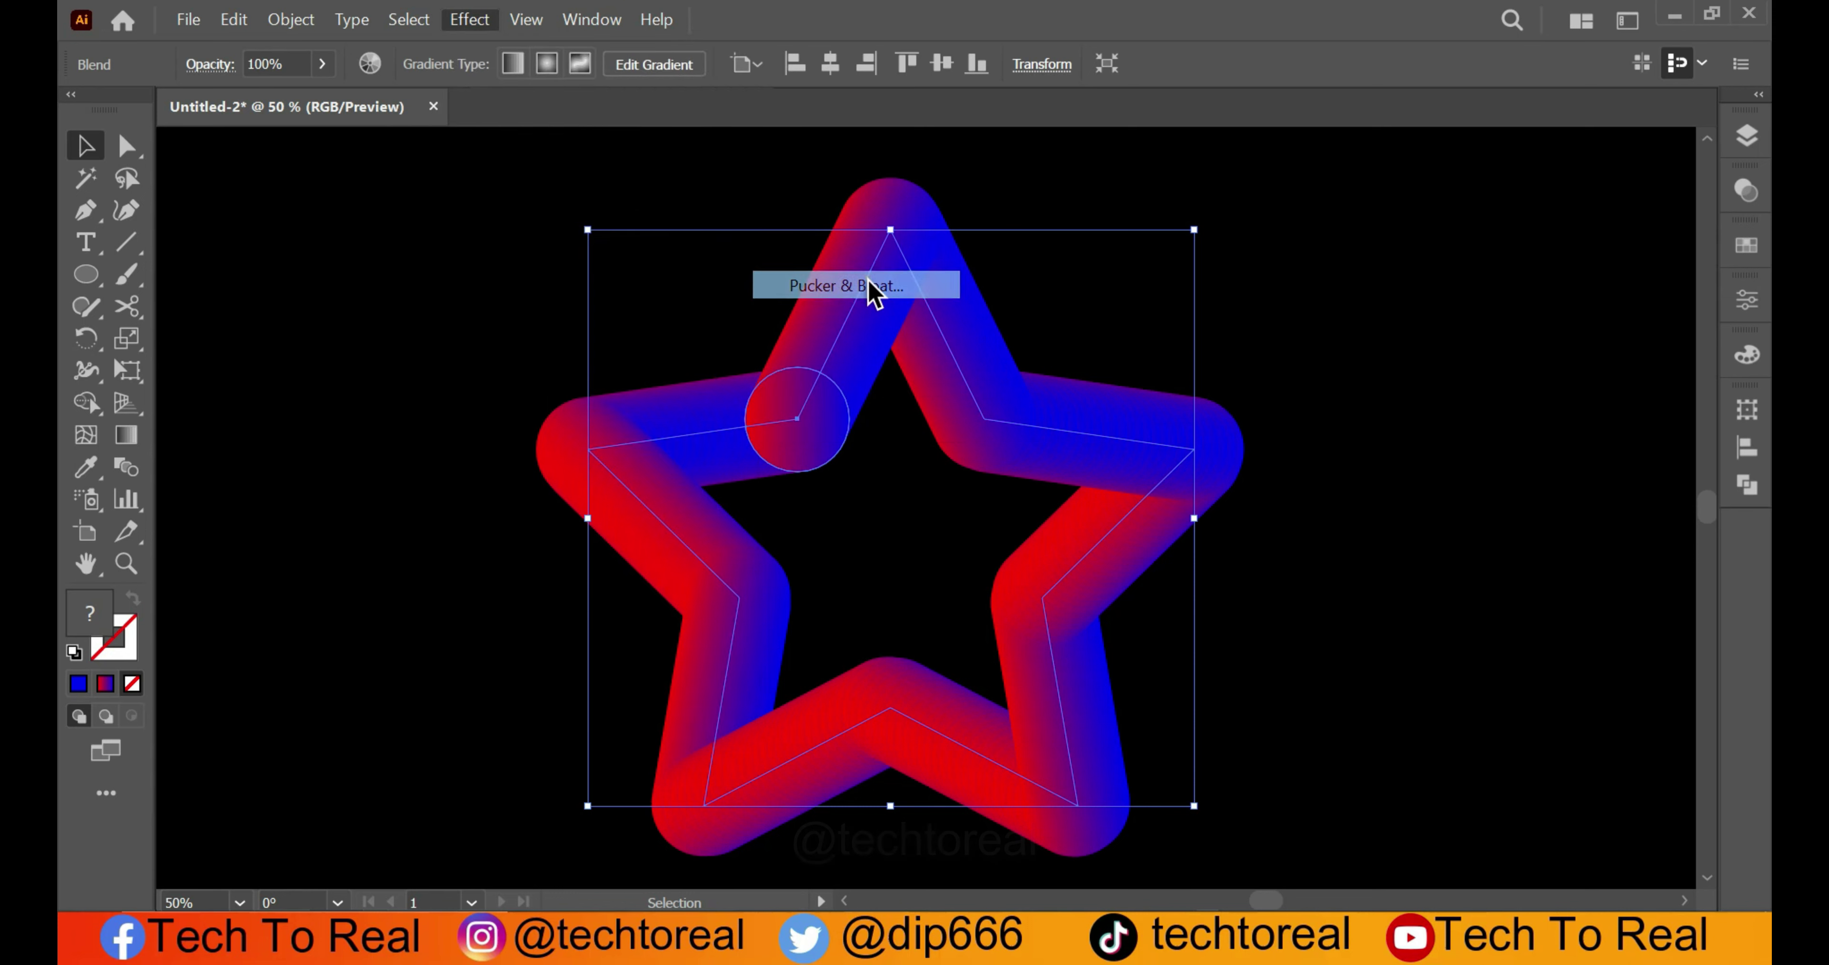
drag(1282, 342, 1339, 346)
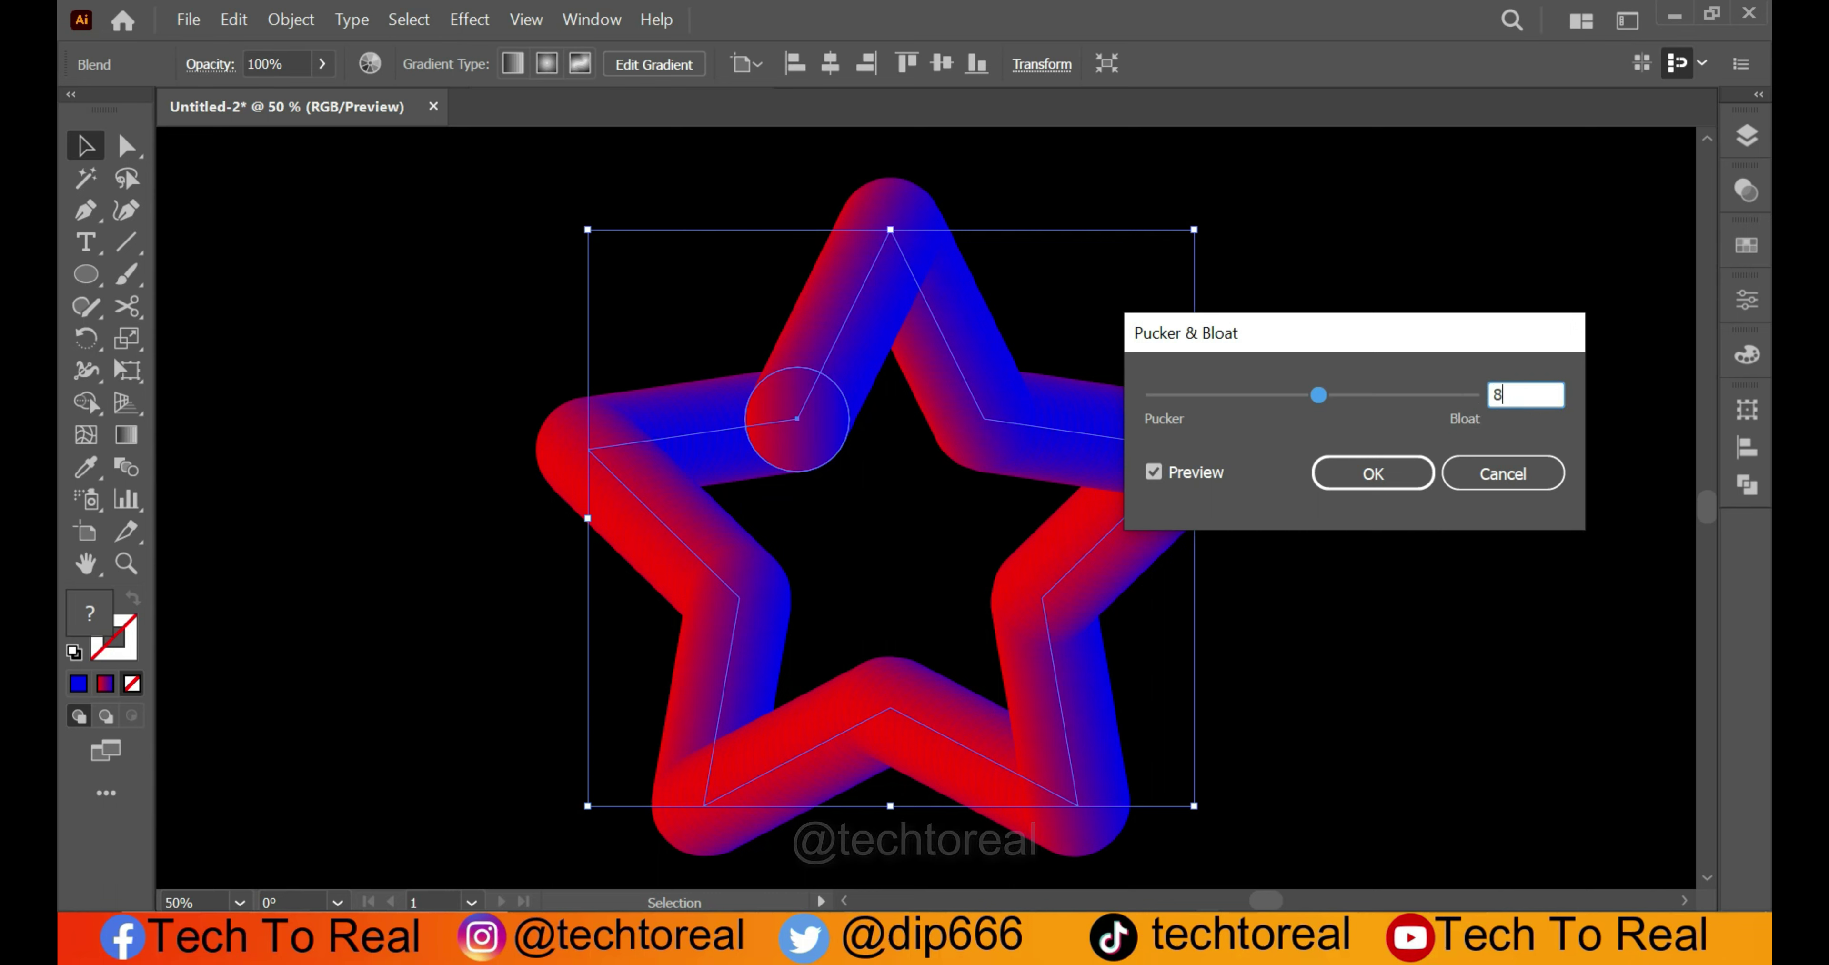
click(1164, 469)
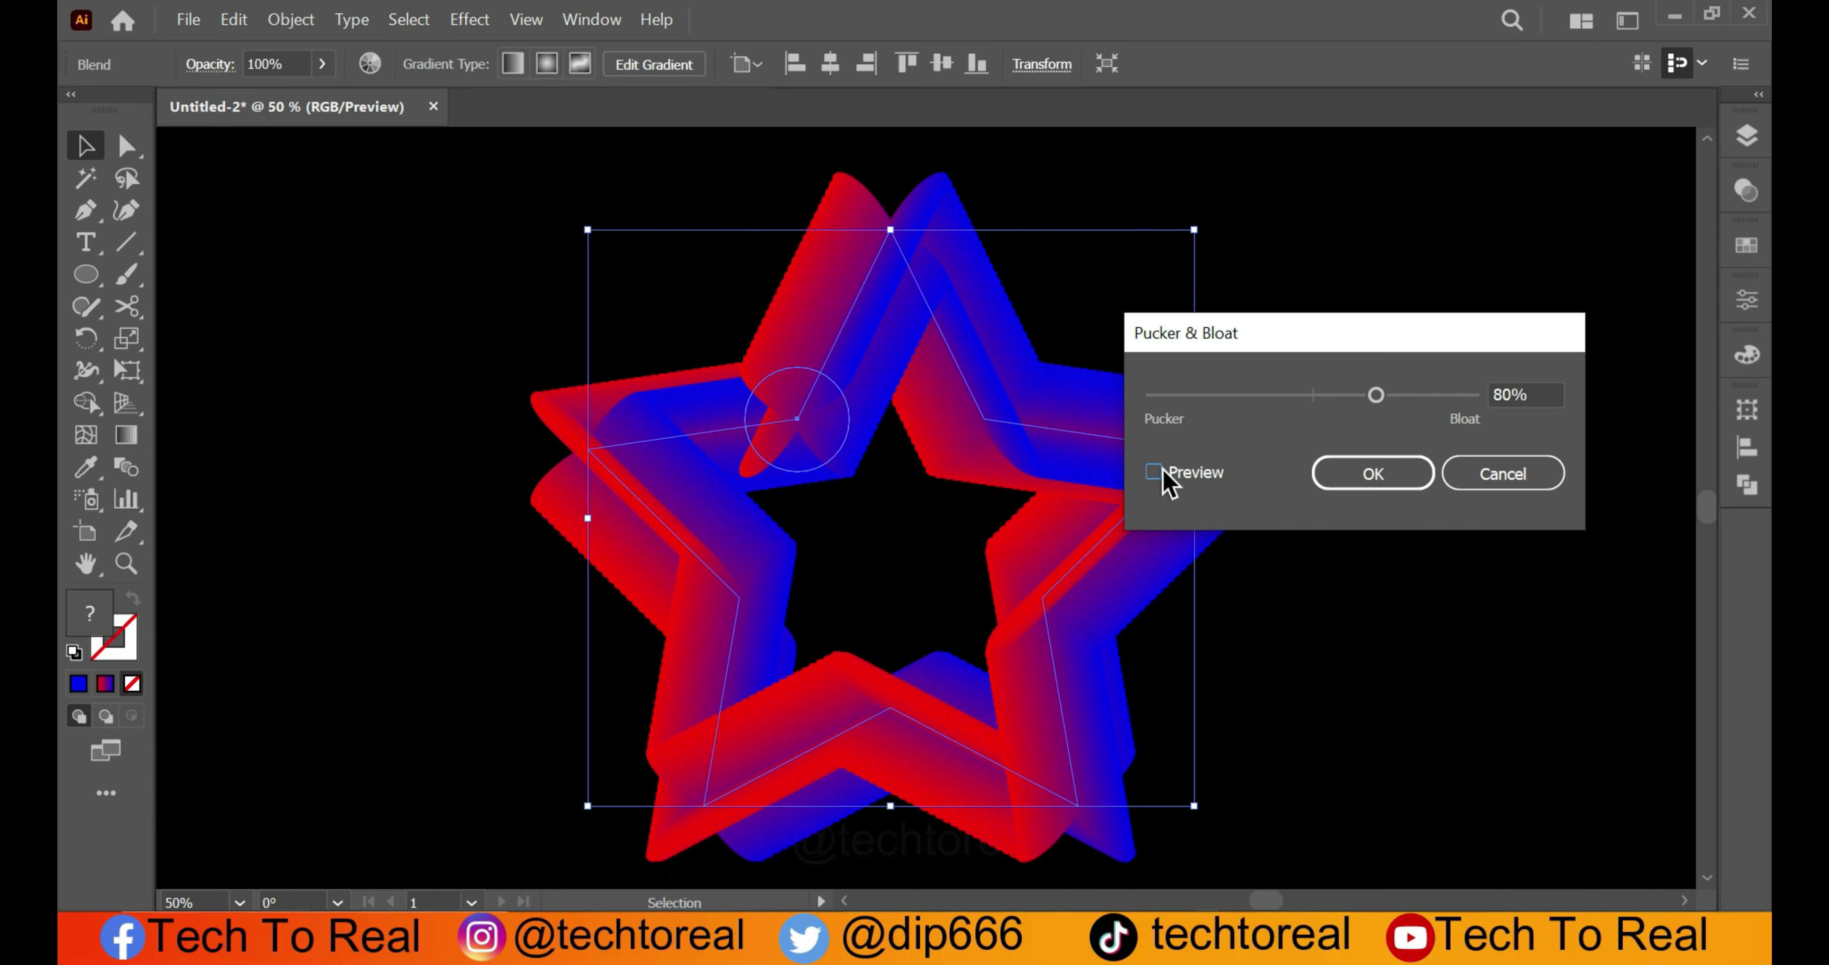
- Set the bloat to 60%, check the preview, and apply the Pucker & Bloat effect to the star blend
drag(1376, 396, 1356, 401)
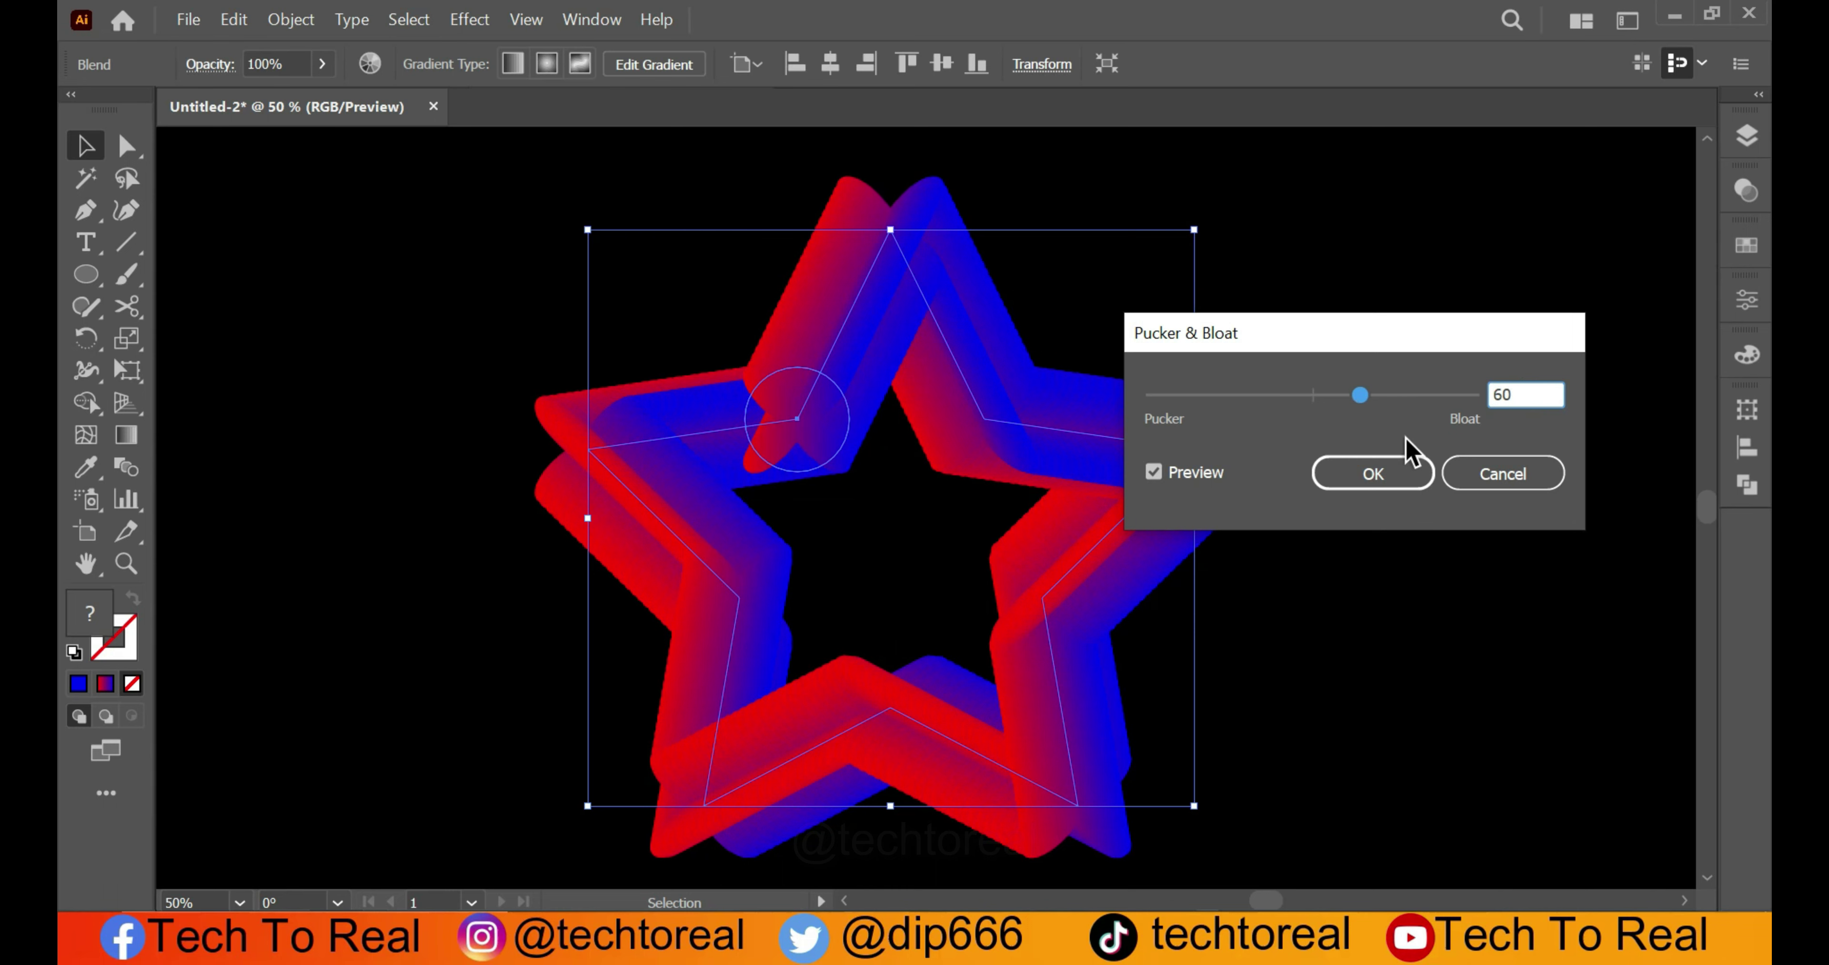
click(1153, 474)
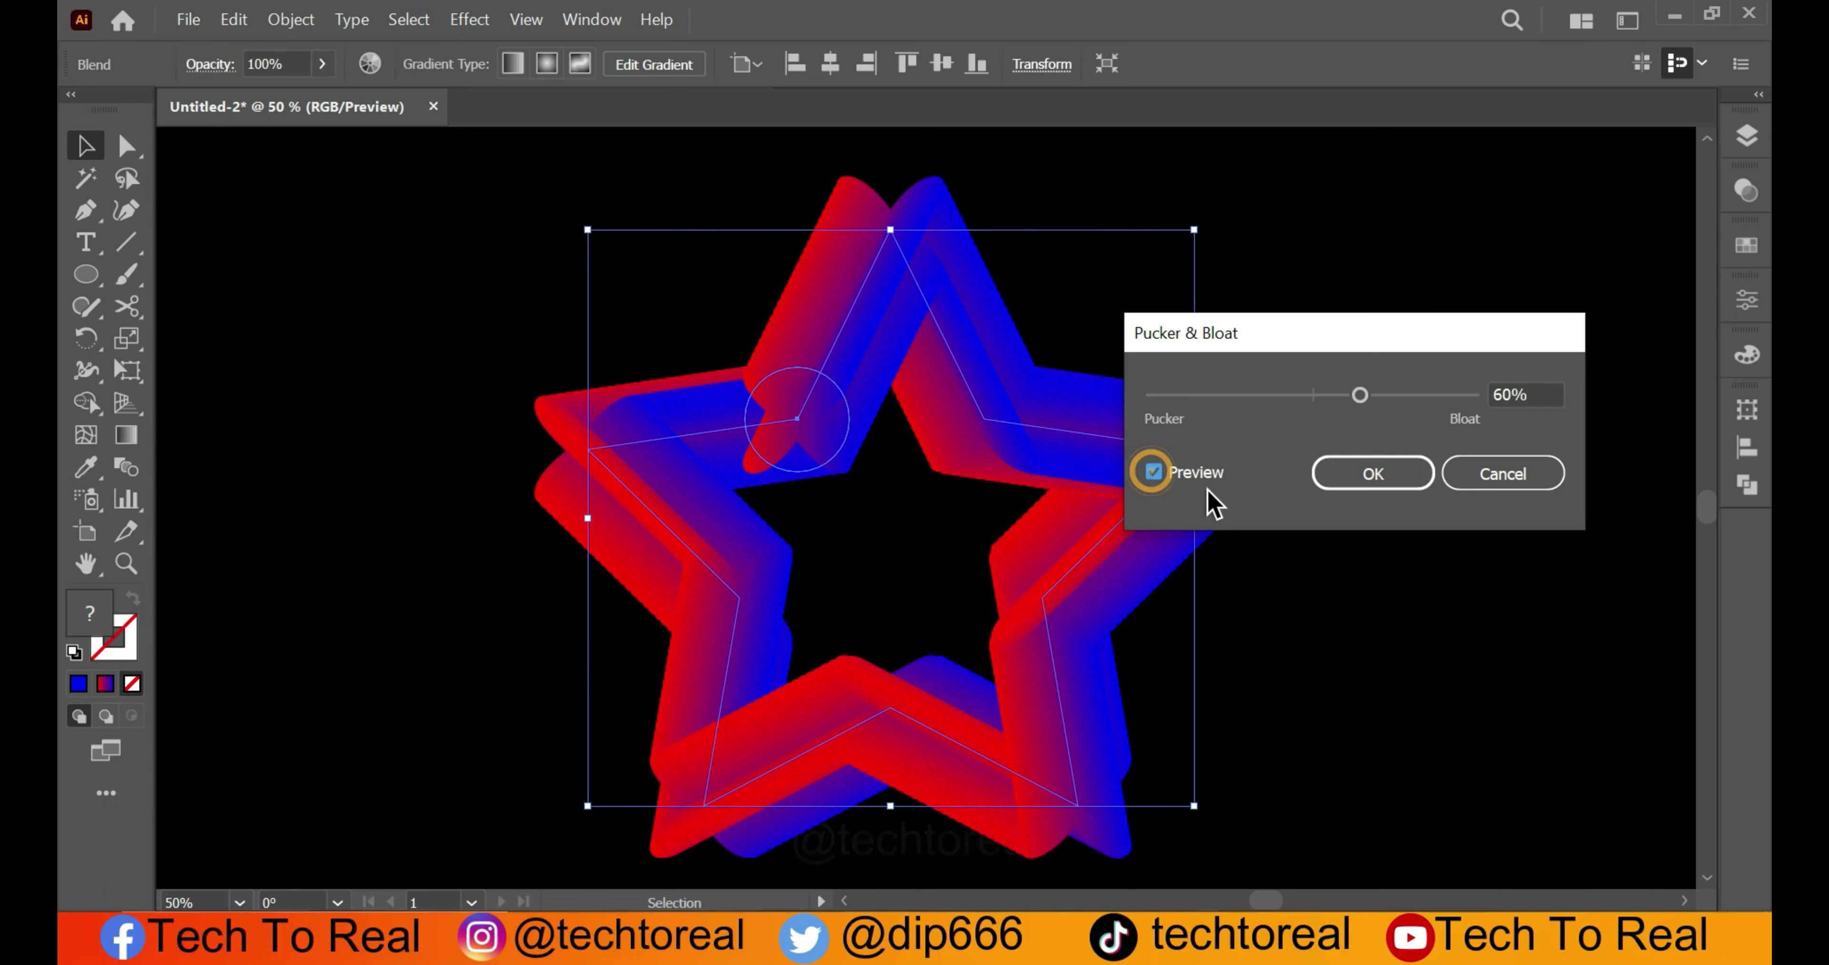
click(1373, 474)
click(1373, 472)
scroll(1373, 472, down, 1)
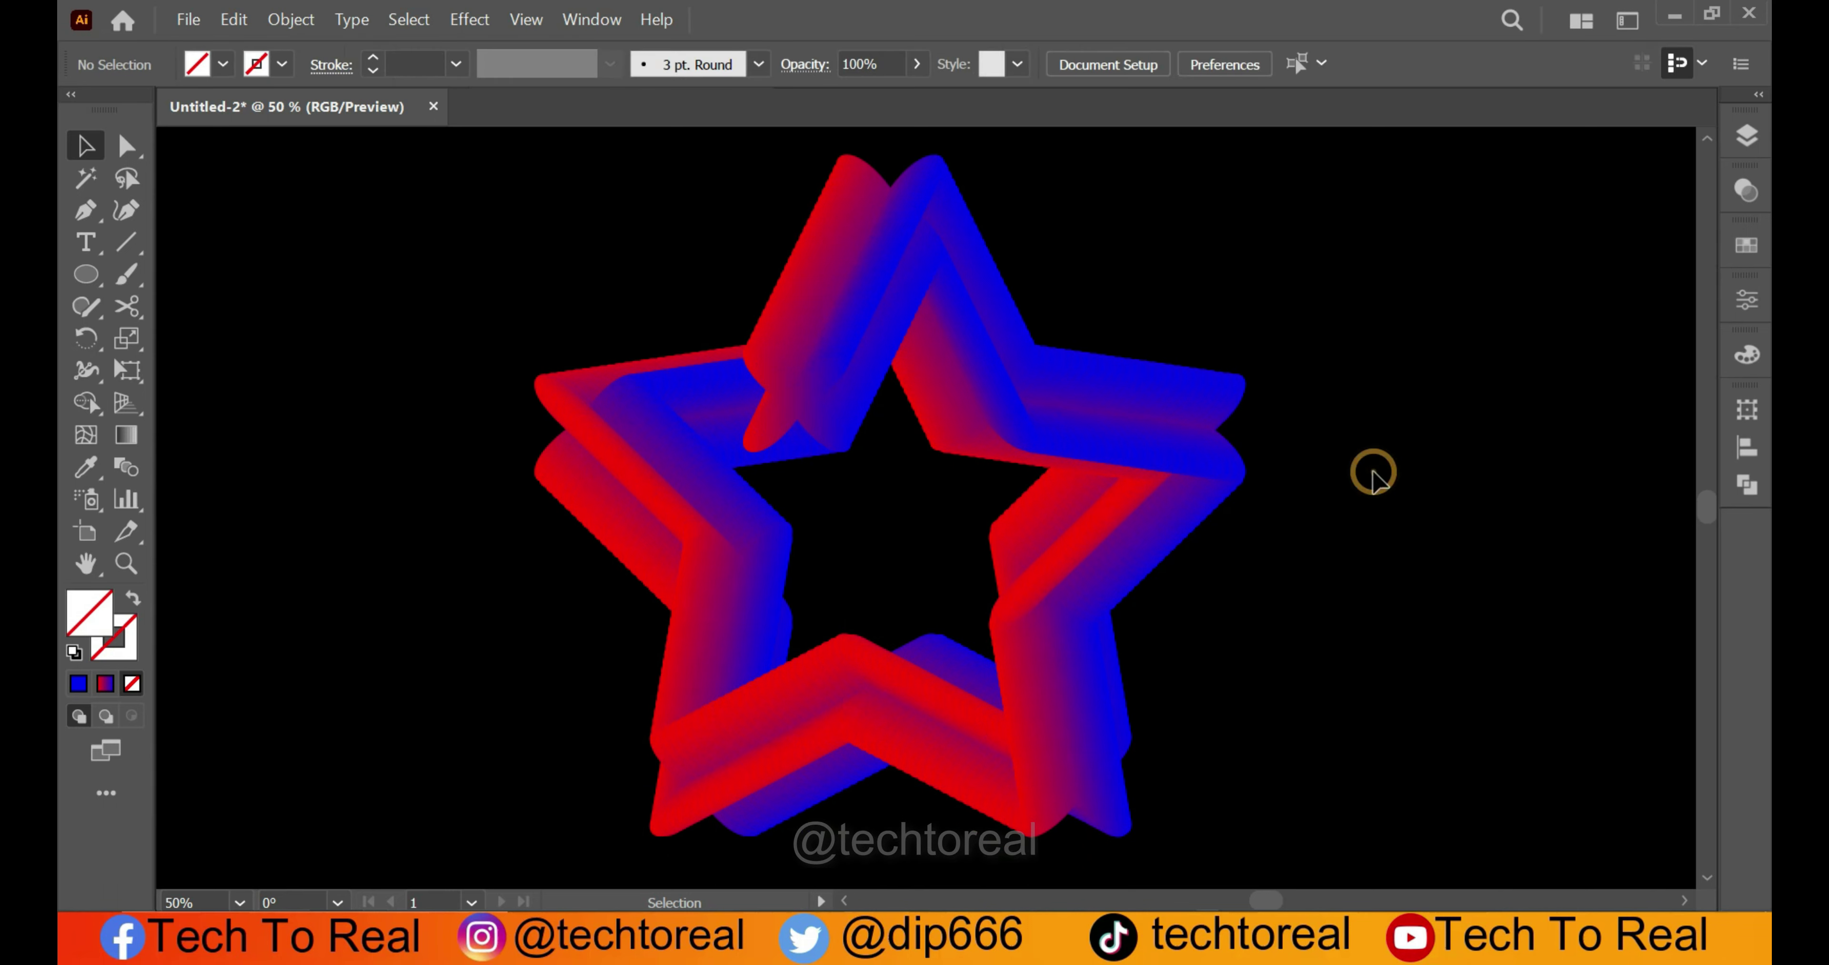
- Start a Roughen effect on the star blend with a relative size of 12% and a detail of 57 per inch
drag(1328, 295, 1122, 458)
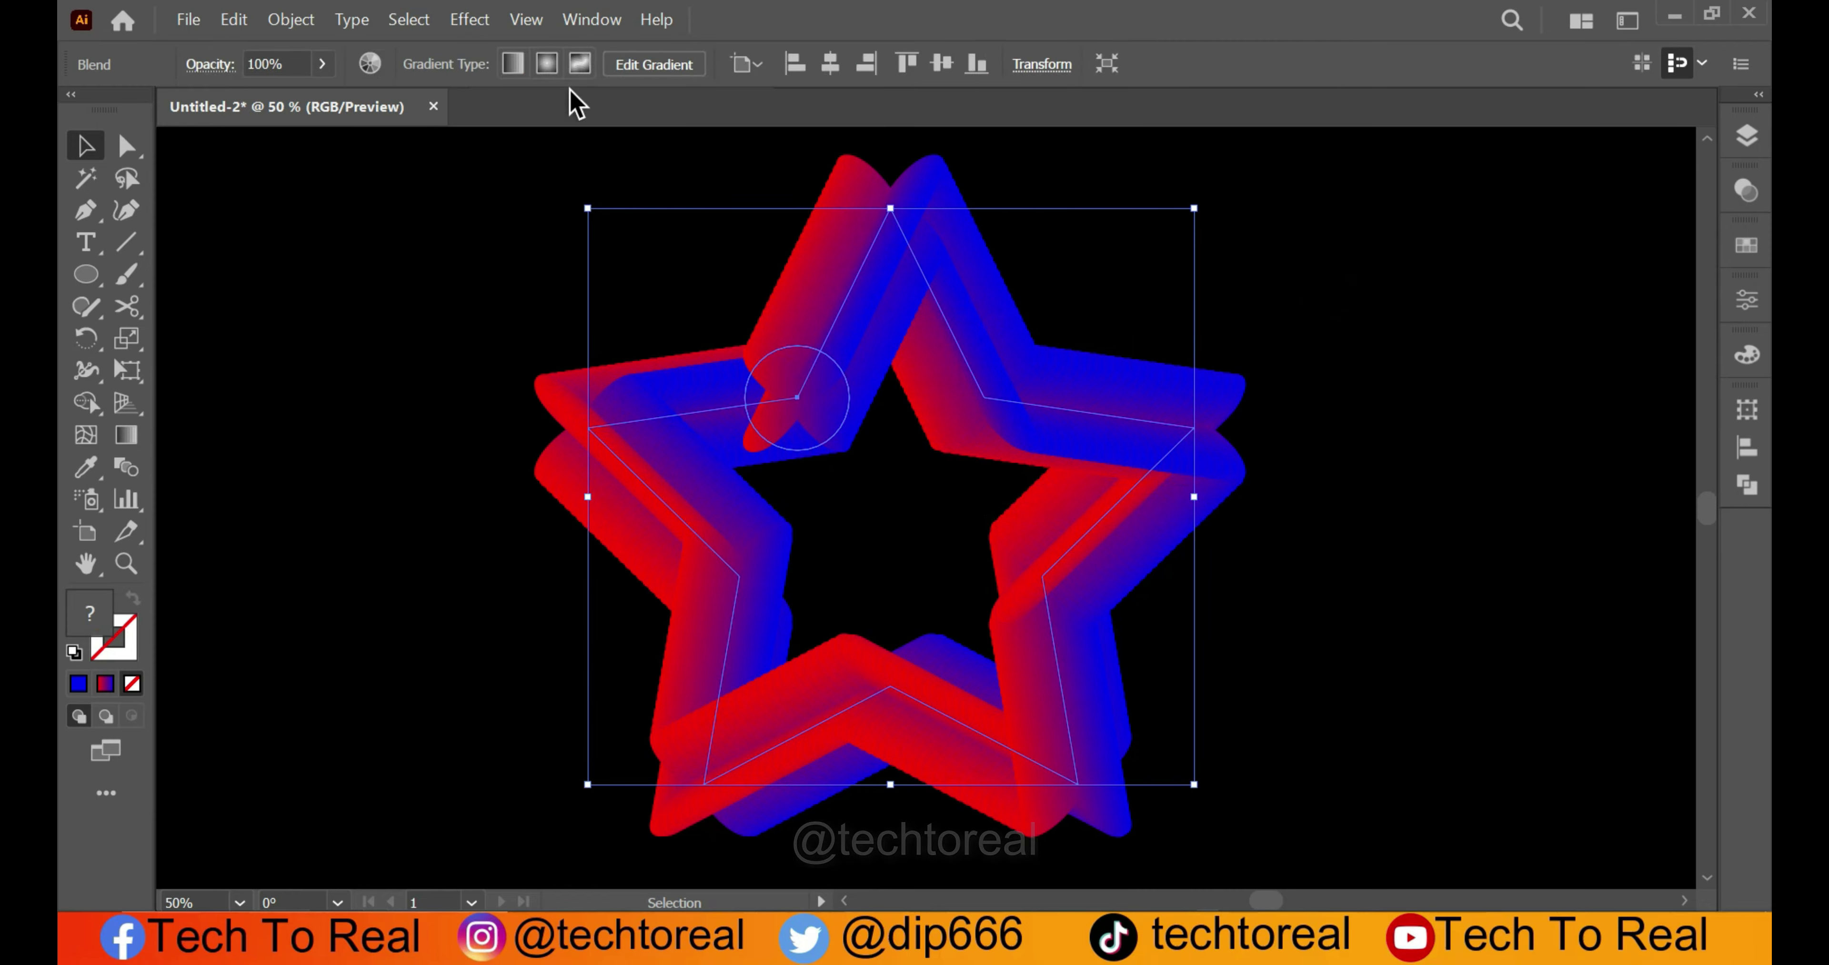
click(454, 20)
mouse_move(724, 261)
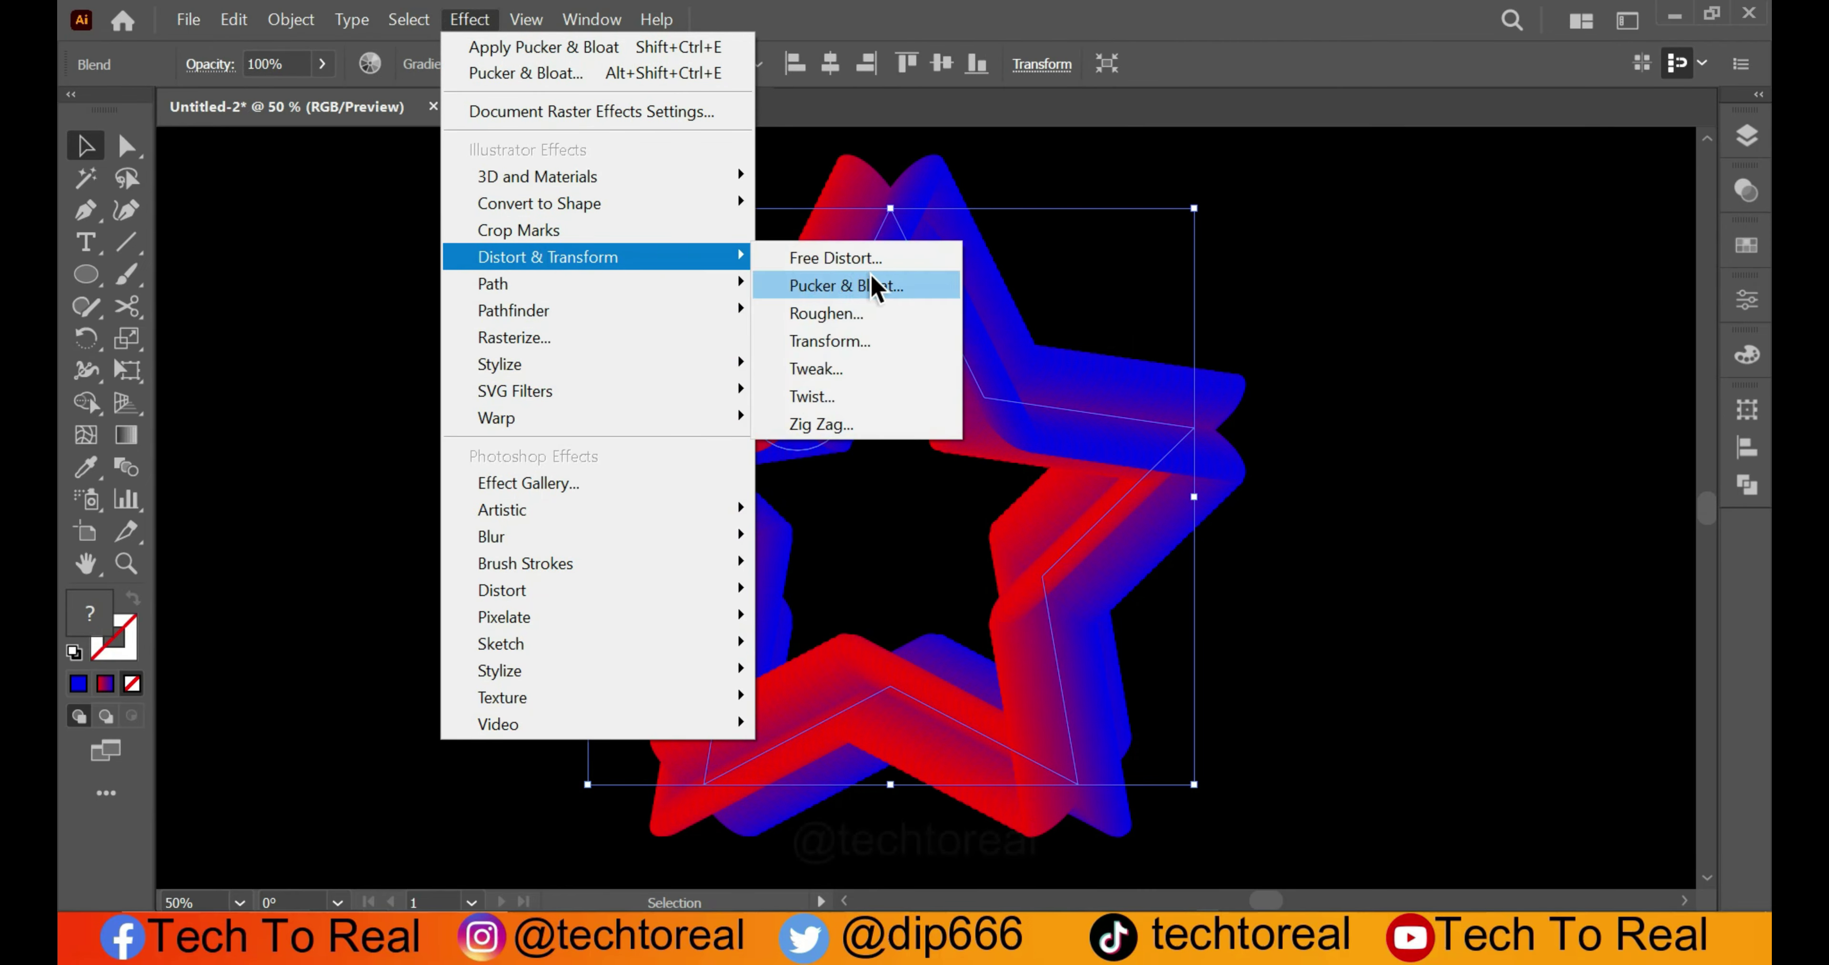
click(870, 313)
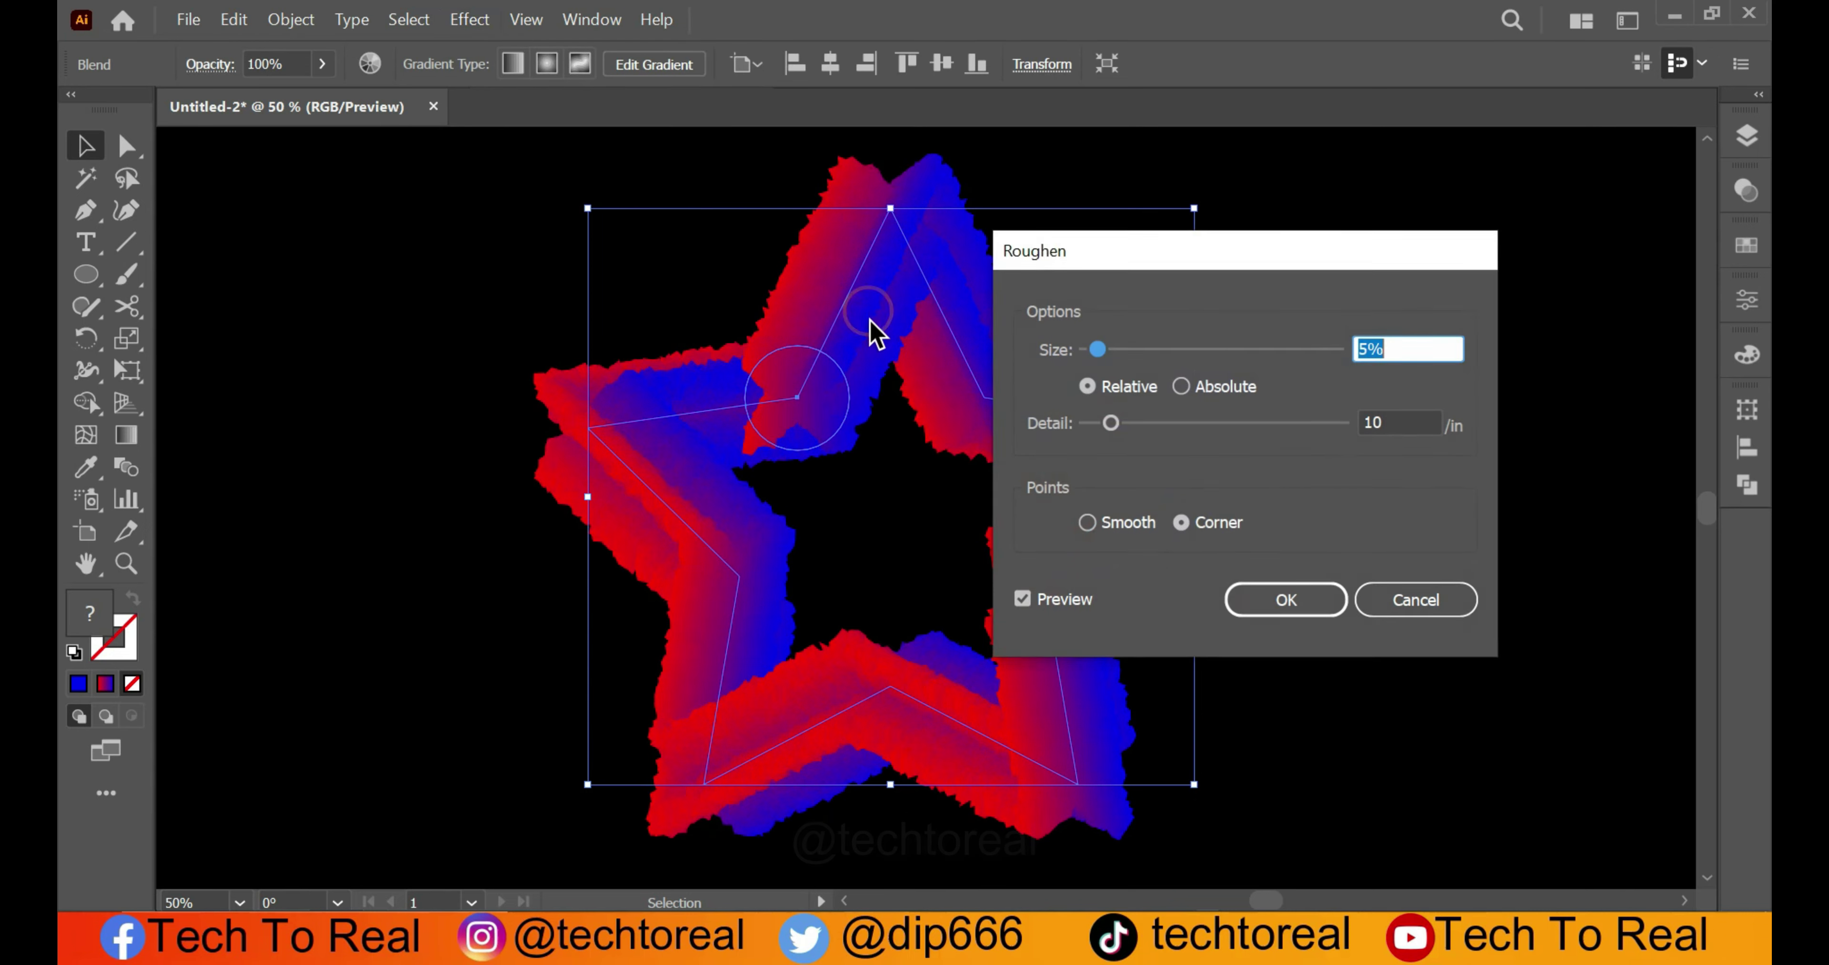
drag(1151, 255, 1367, 220)
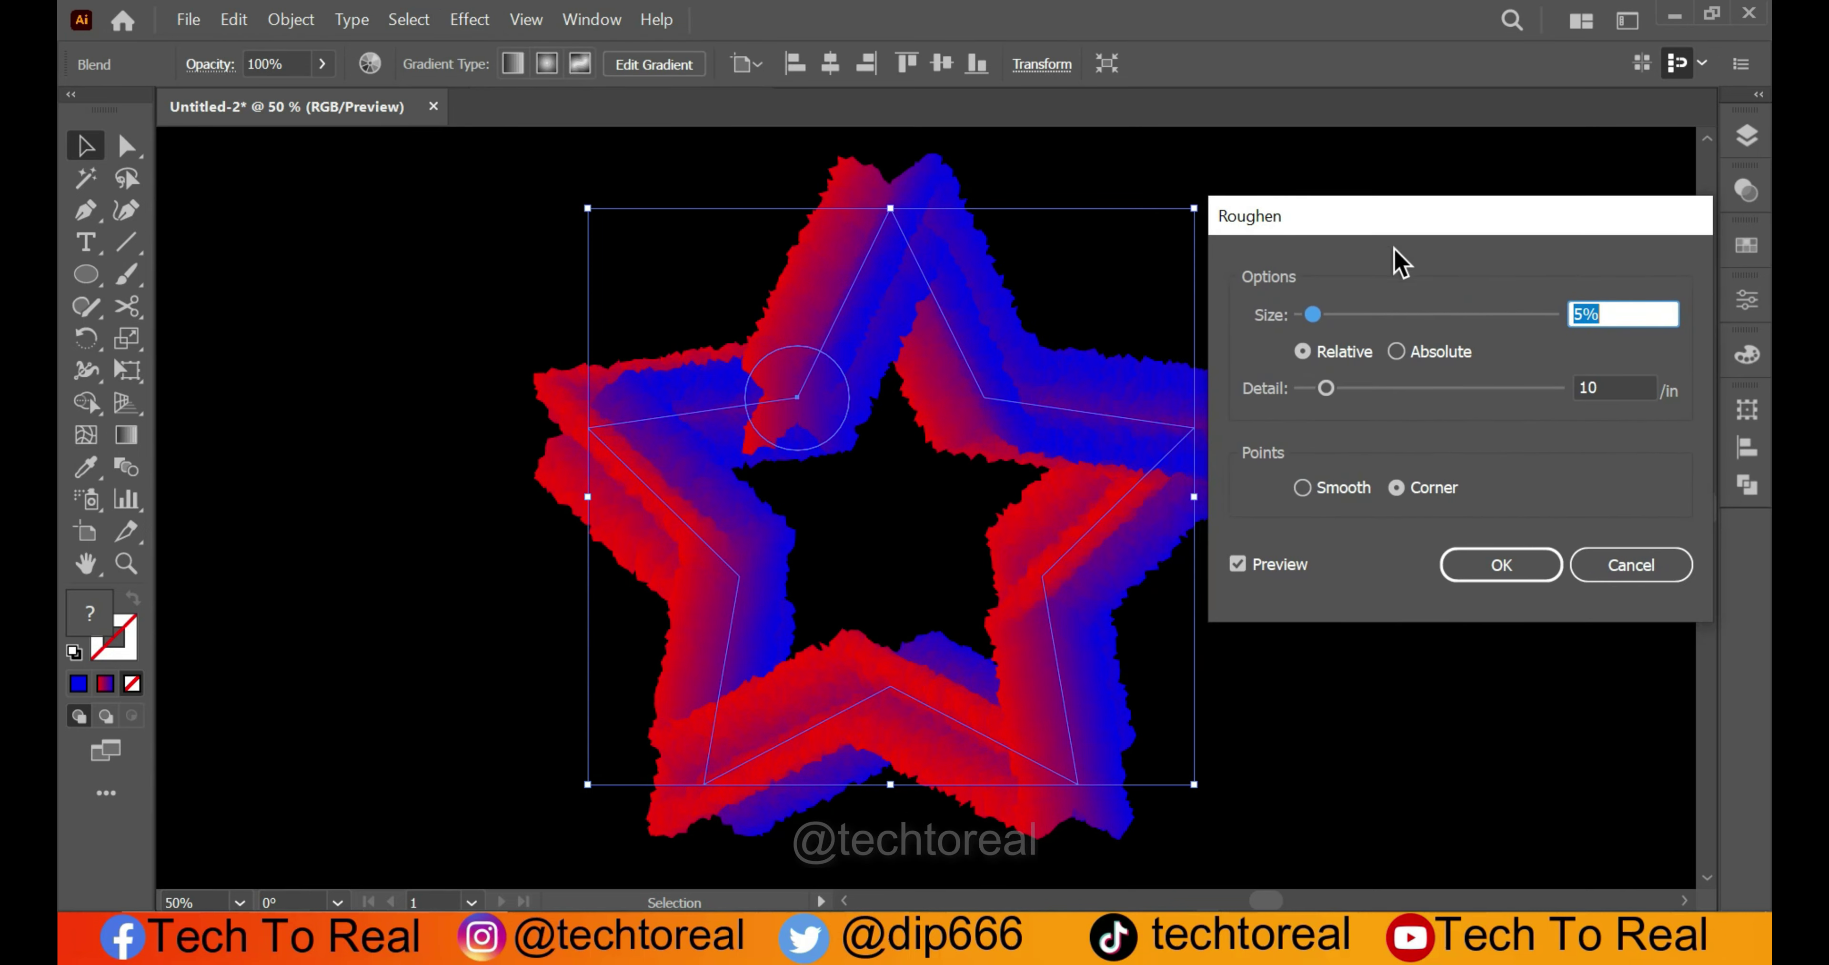
click(1314, 315)
drag(1315, 317, 1335, 320)
drag(1325, 389, 1424, 393)
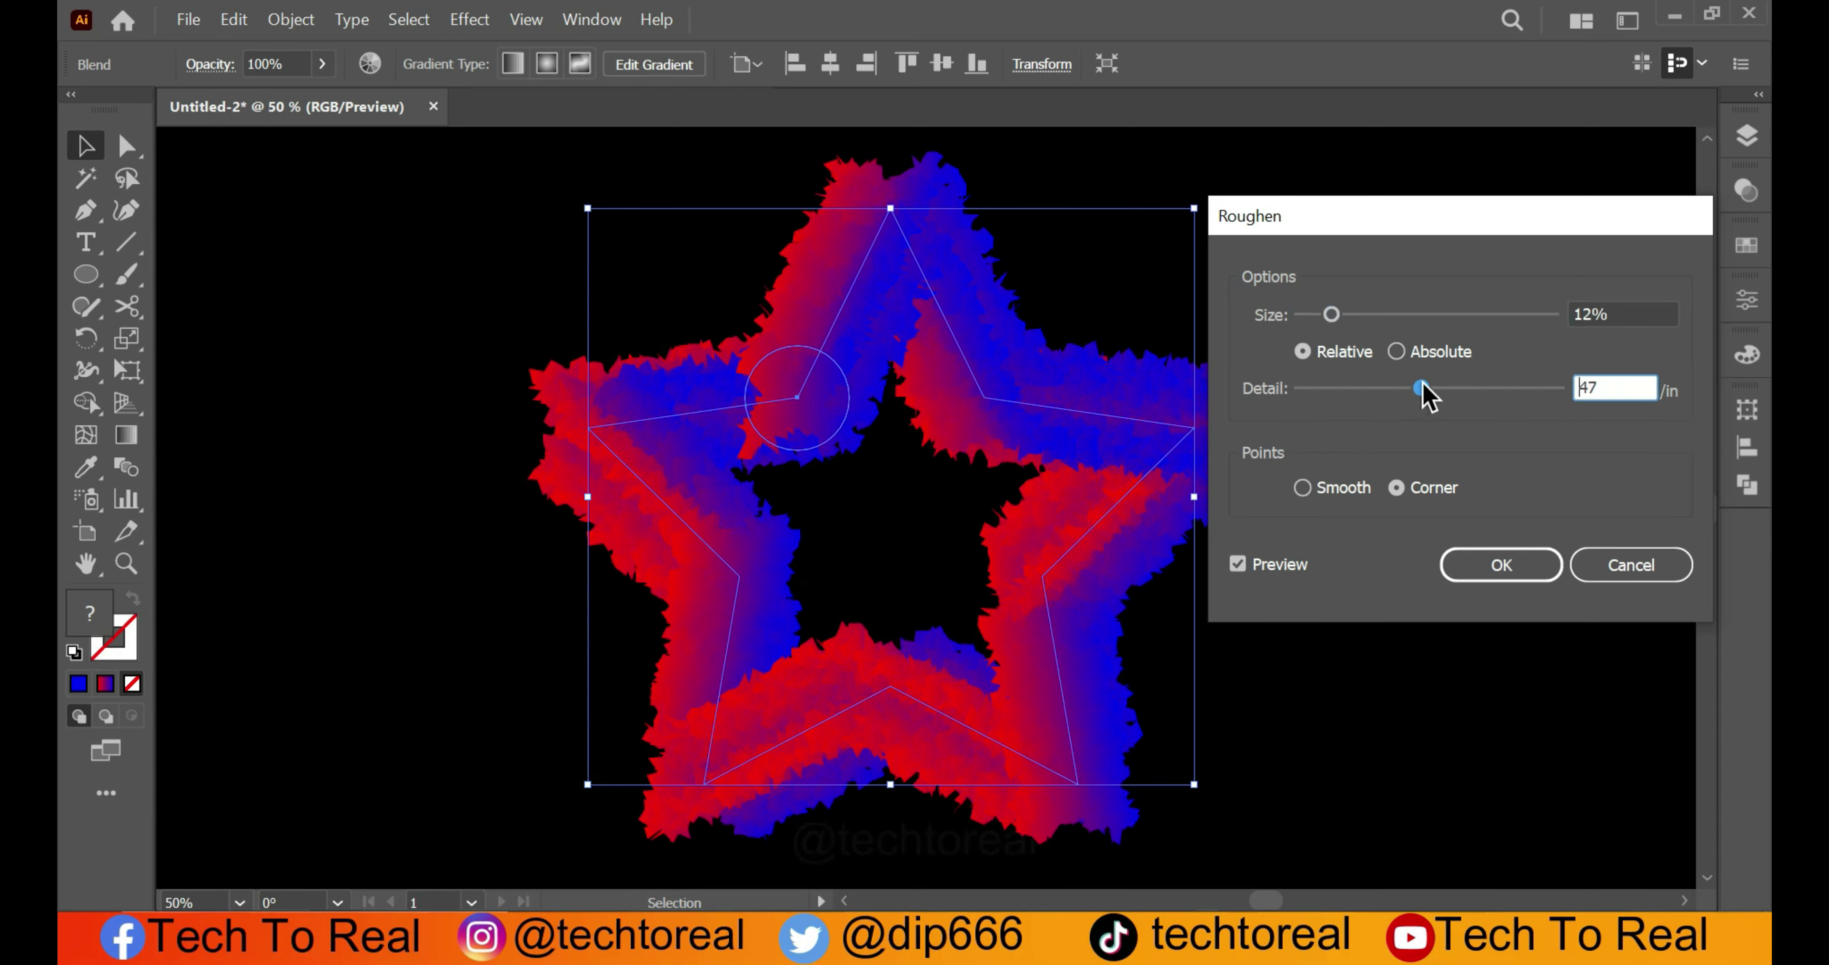
click(1447, 389)
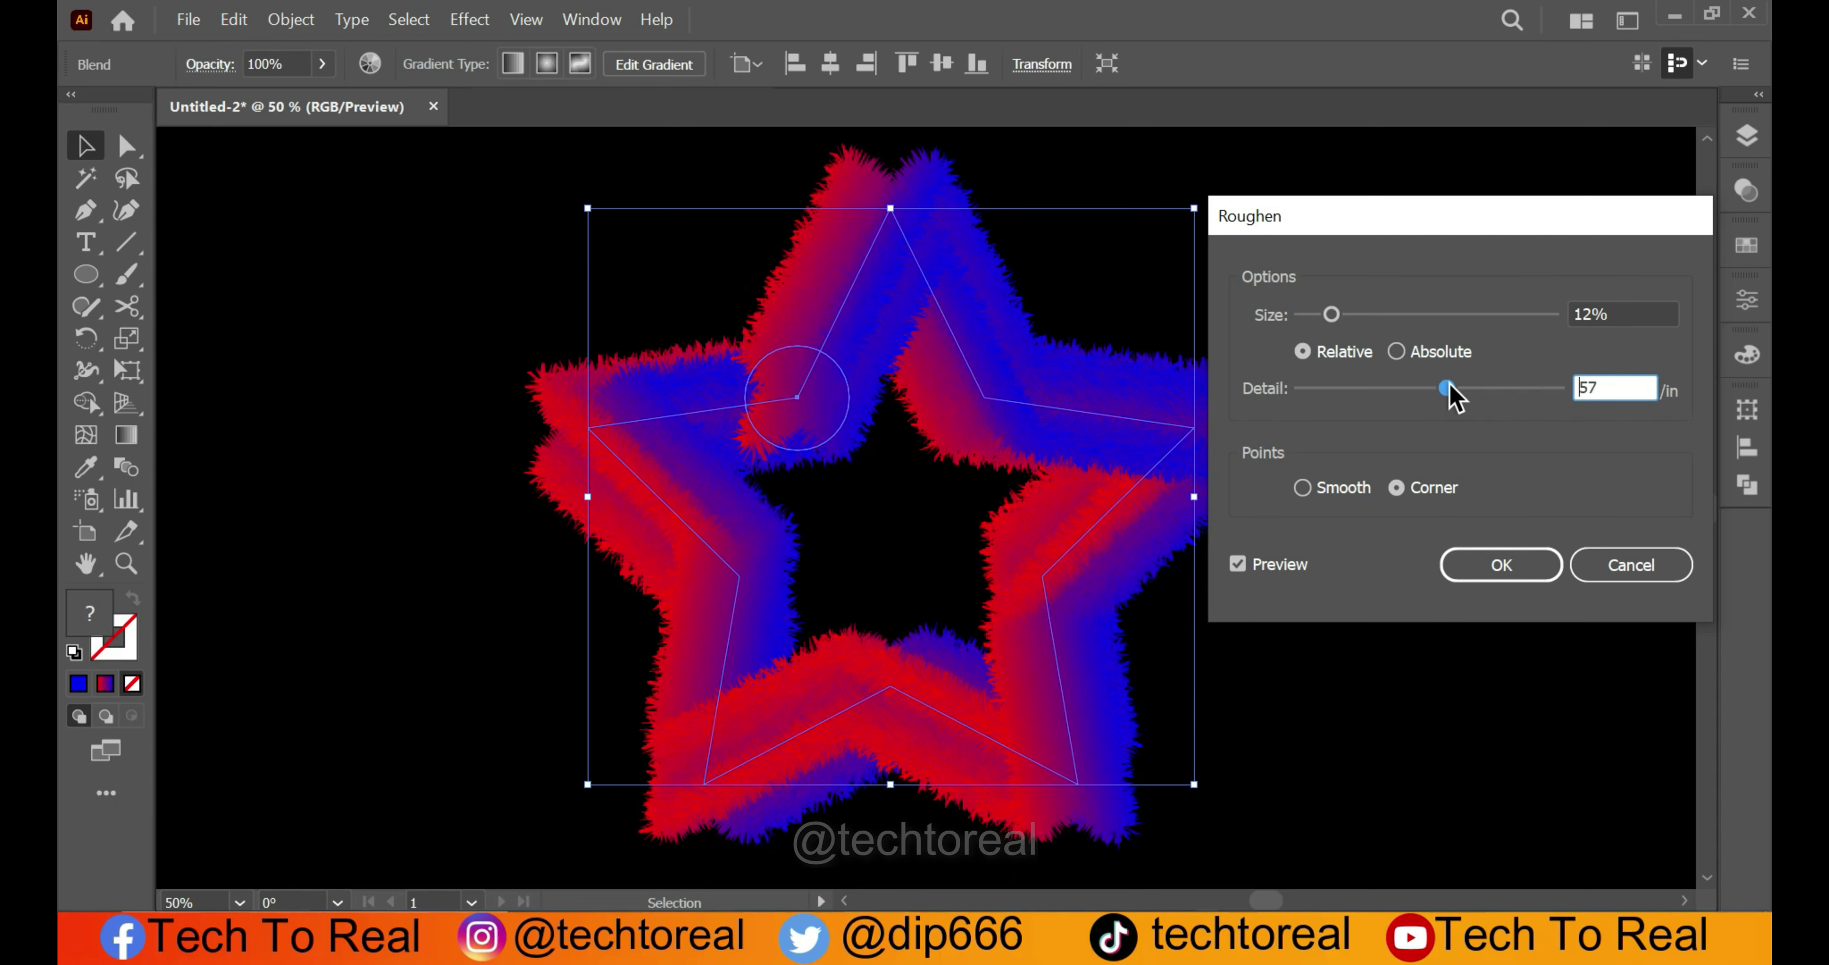
- Make the roughened points smooth, set the size to 12% and the detail to 59 per inch, and apply the effect
click(1320, 486)
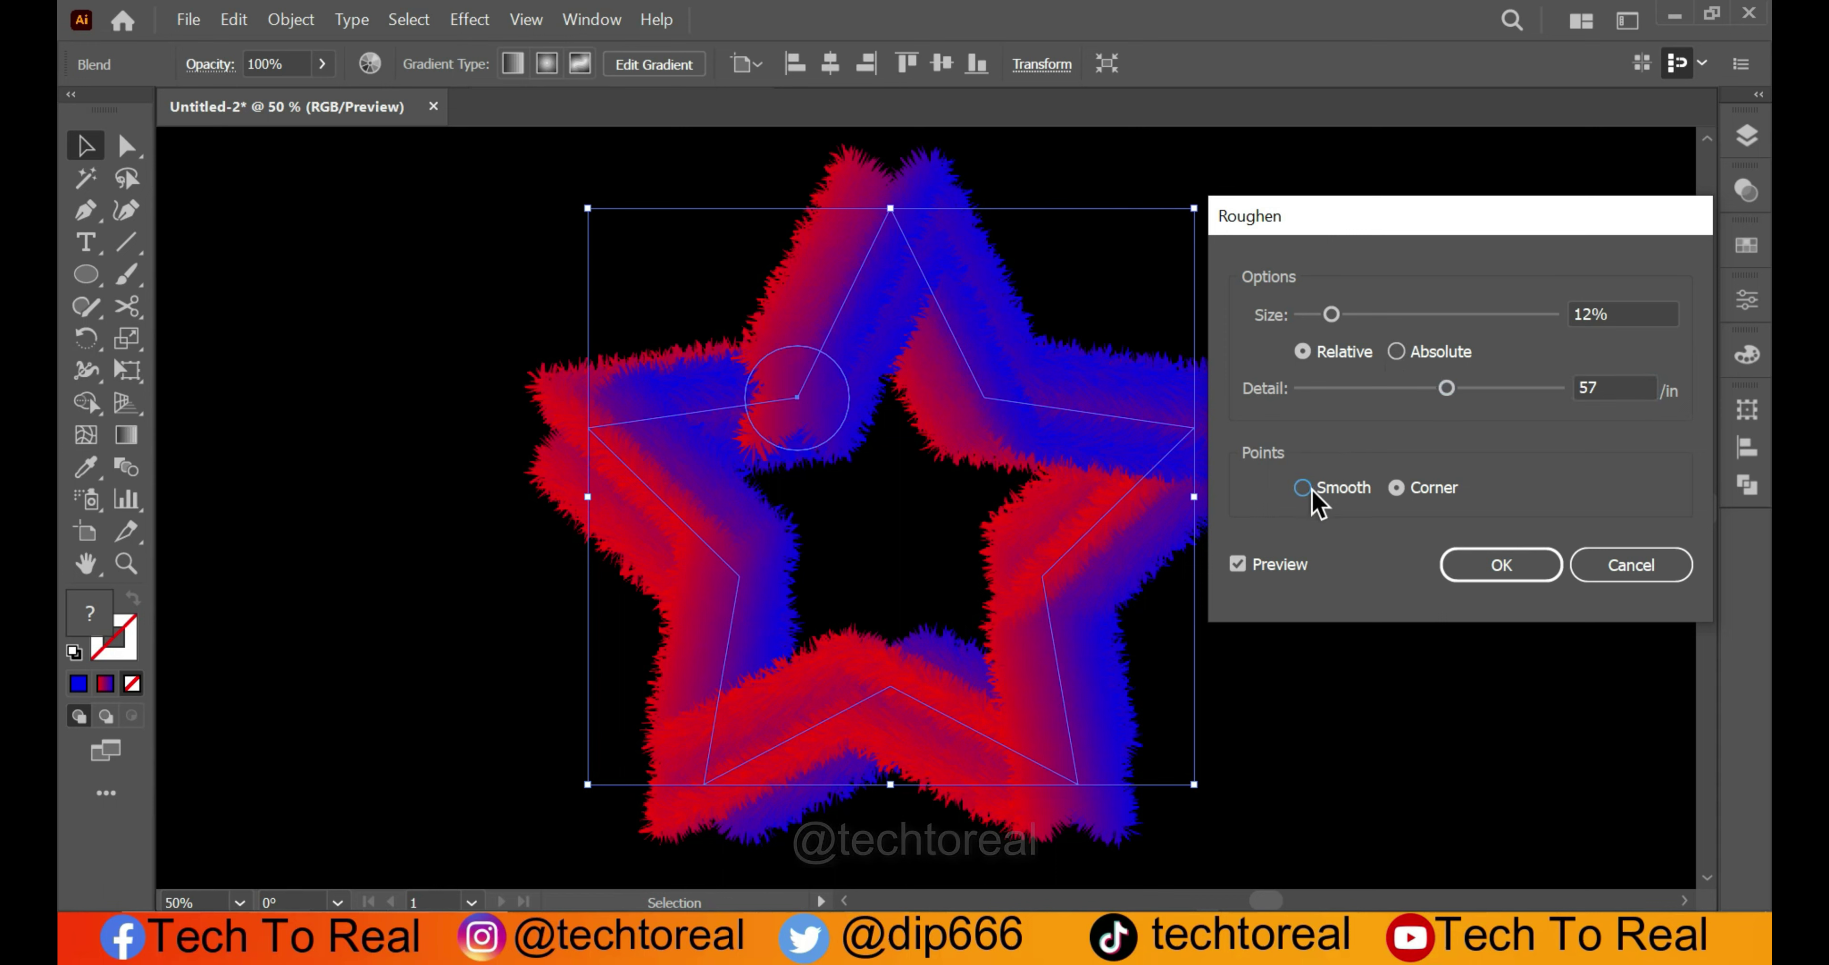
drag(1331, 314, 1341, 315)
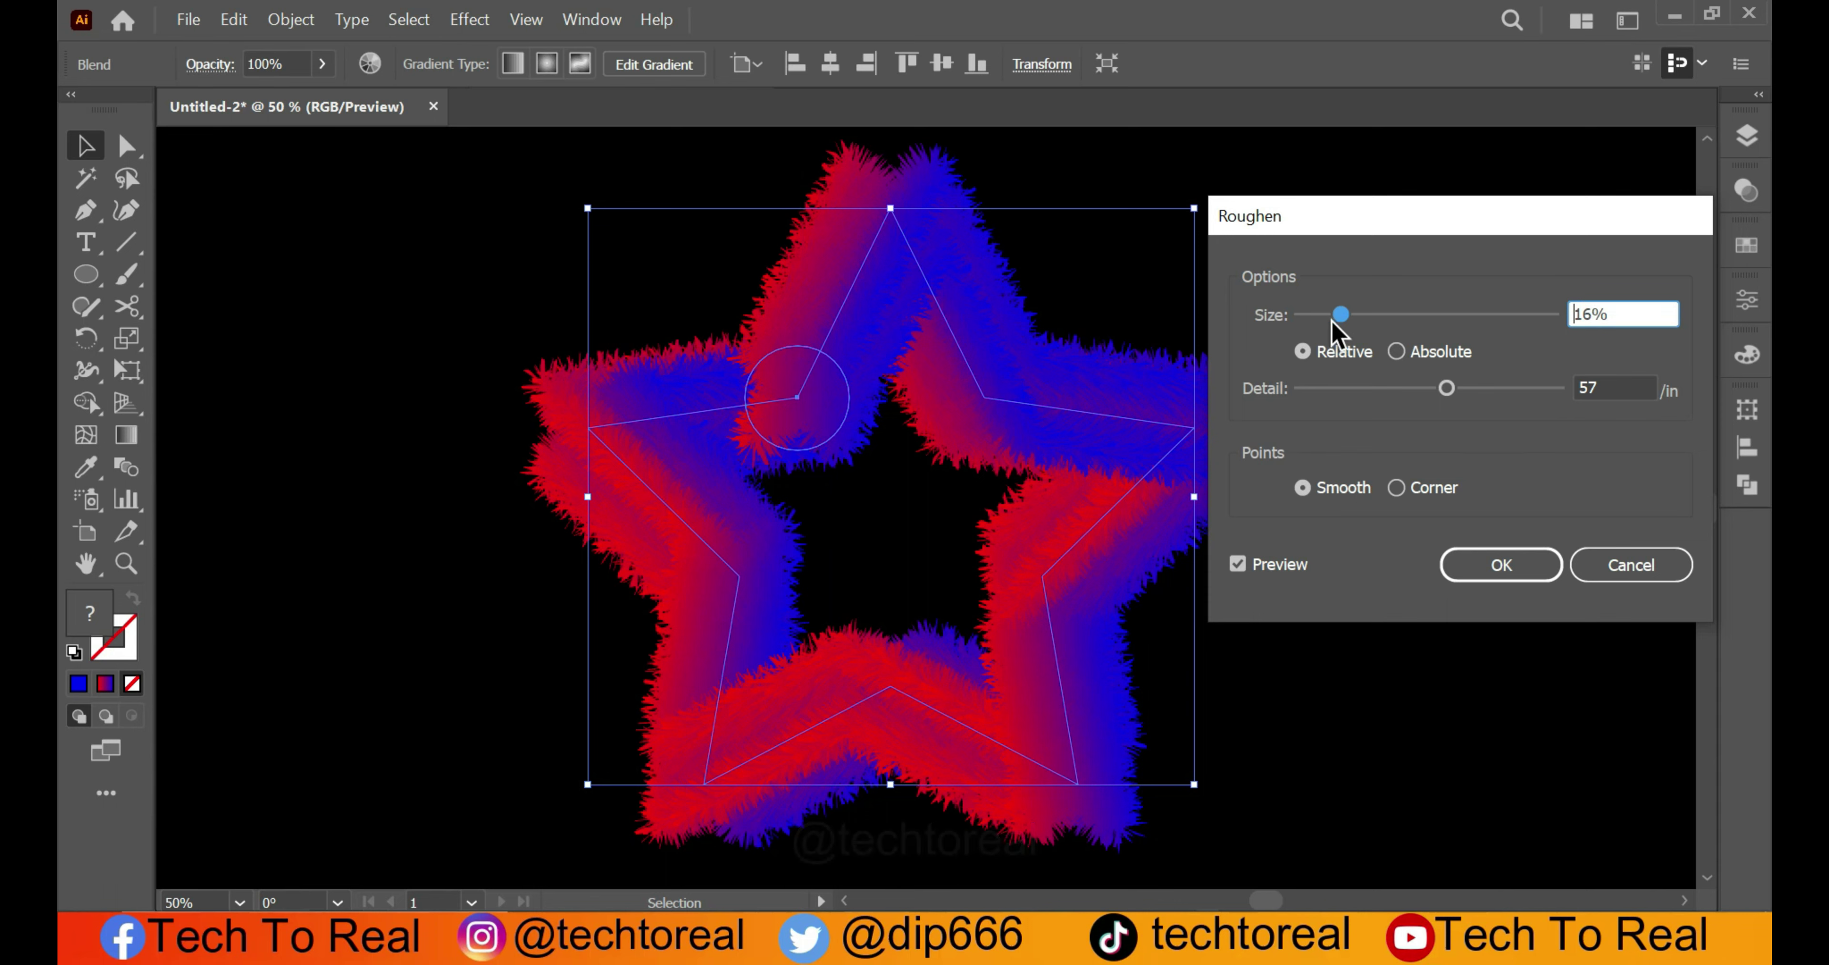
drag(1445, 390, 1452, 389)
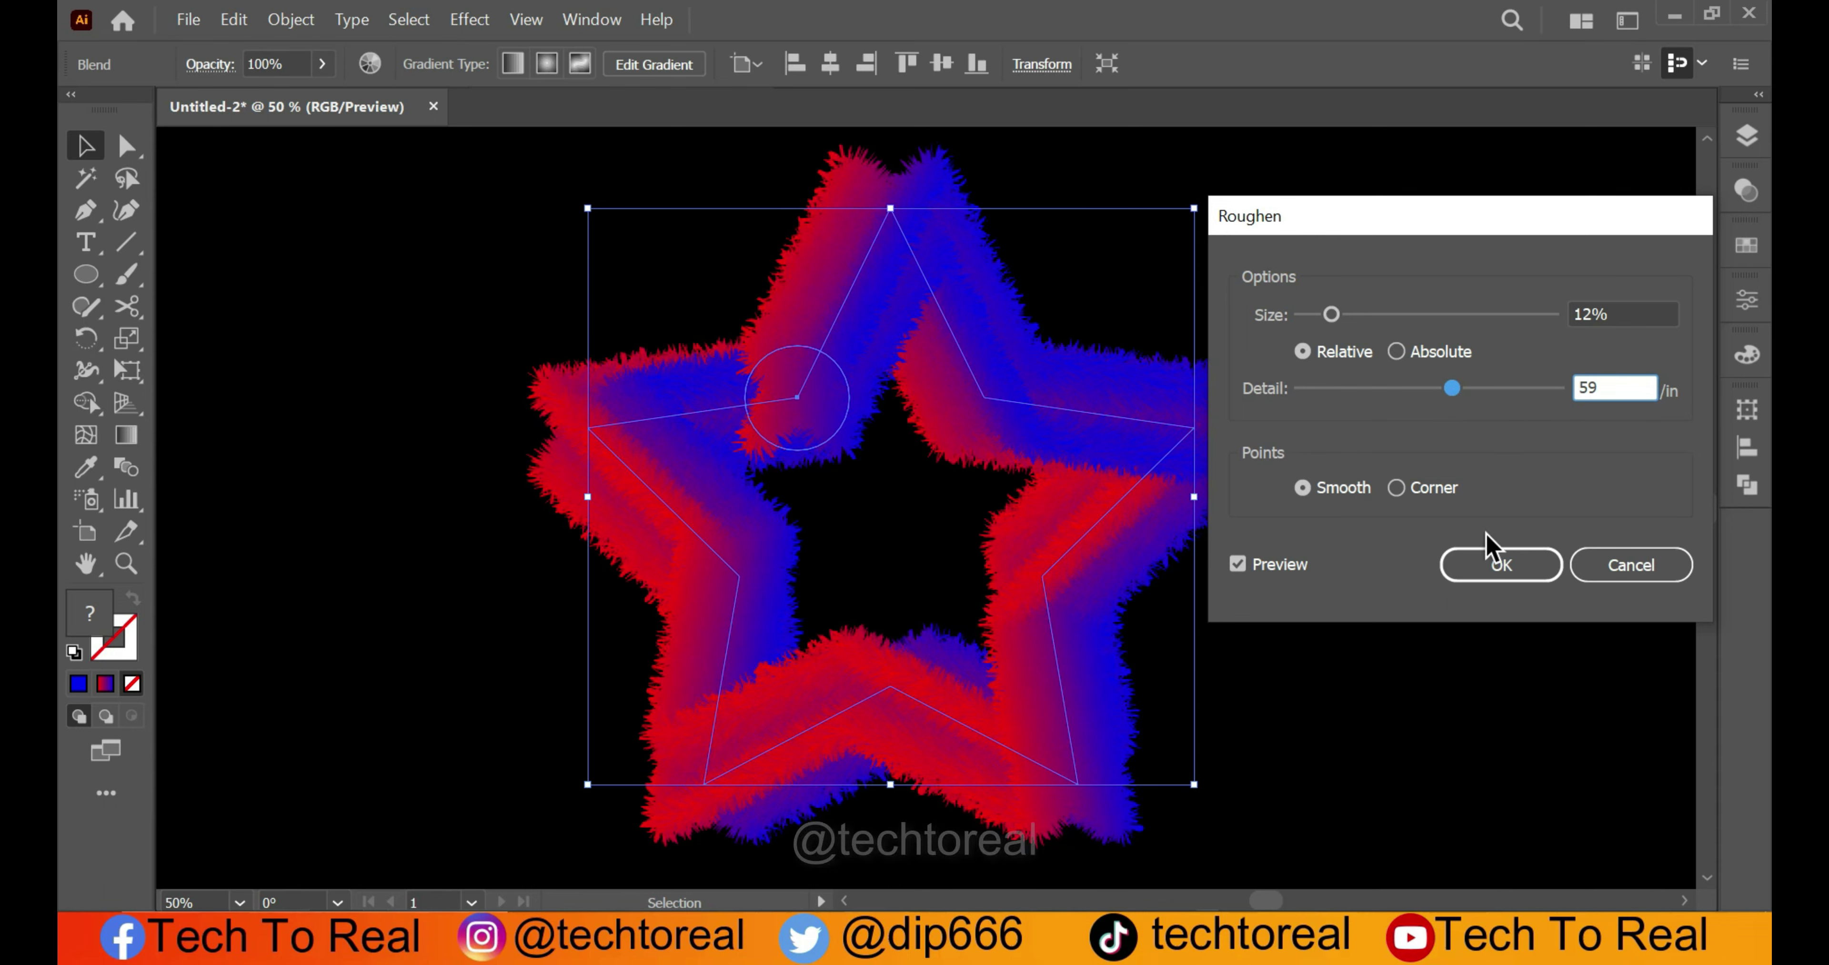
click(1507, 564)
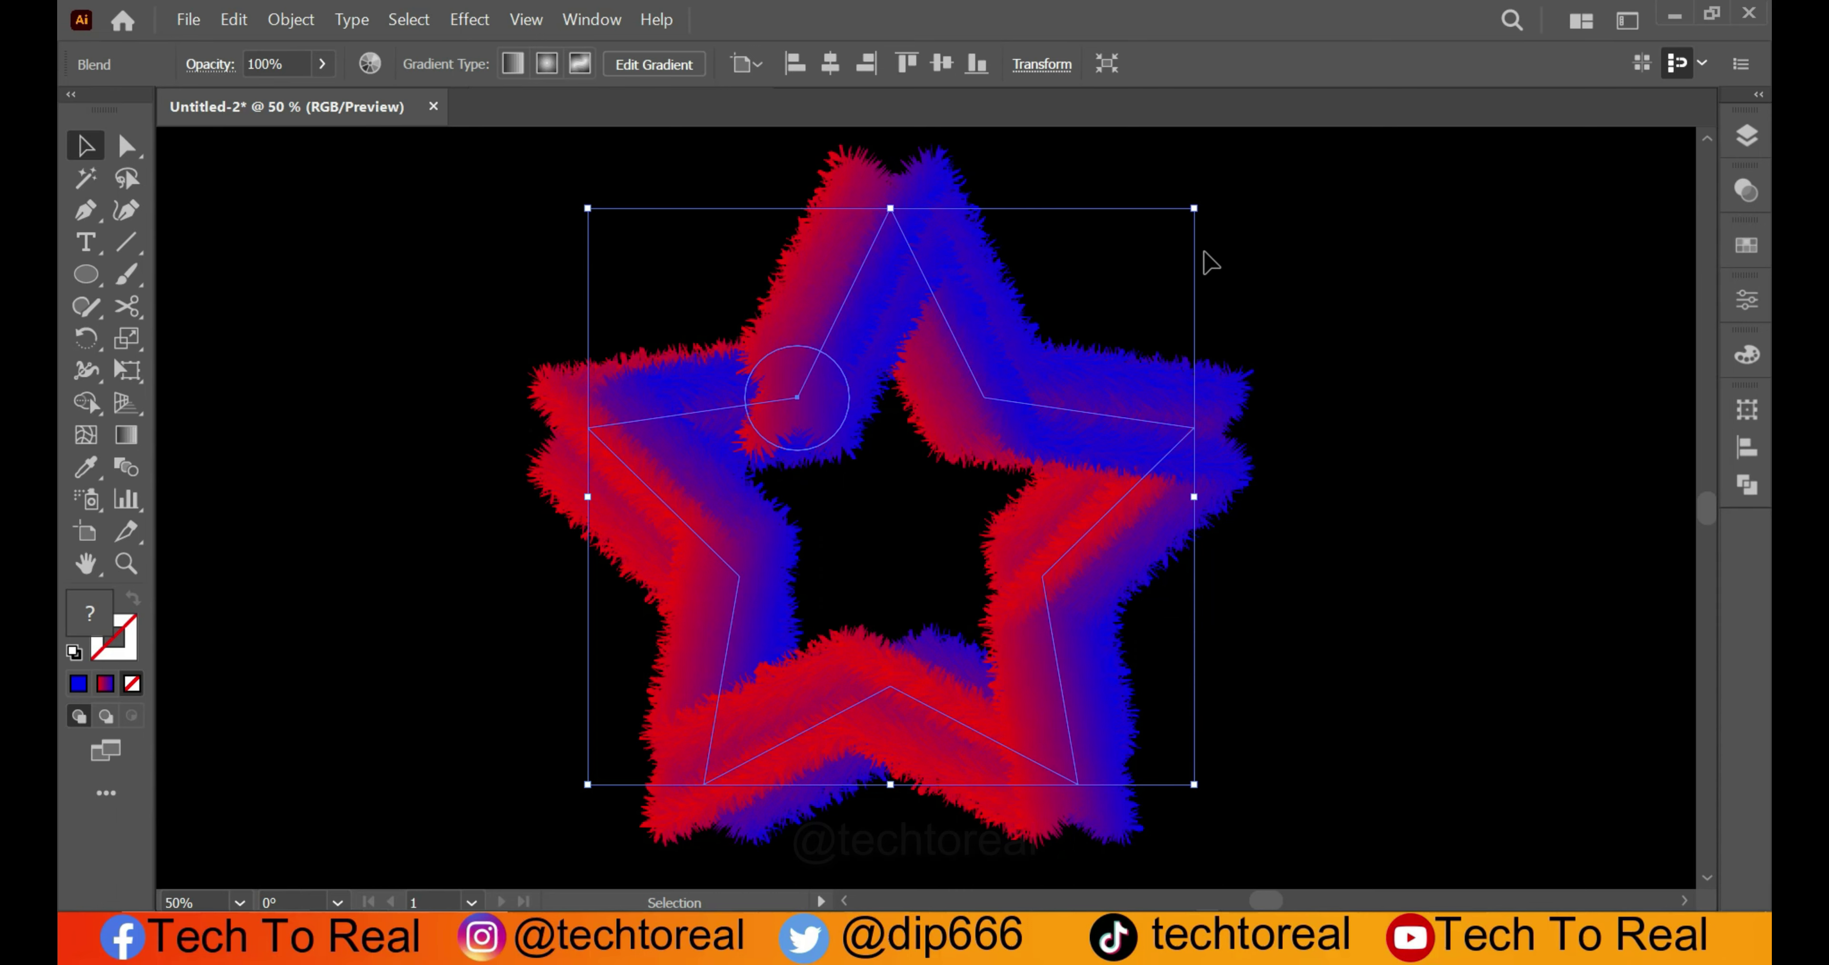
- Scale the furry star blend down about its centre to about 582 × 554 px and deselect it
drag(1195, 208, 1177, 226)
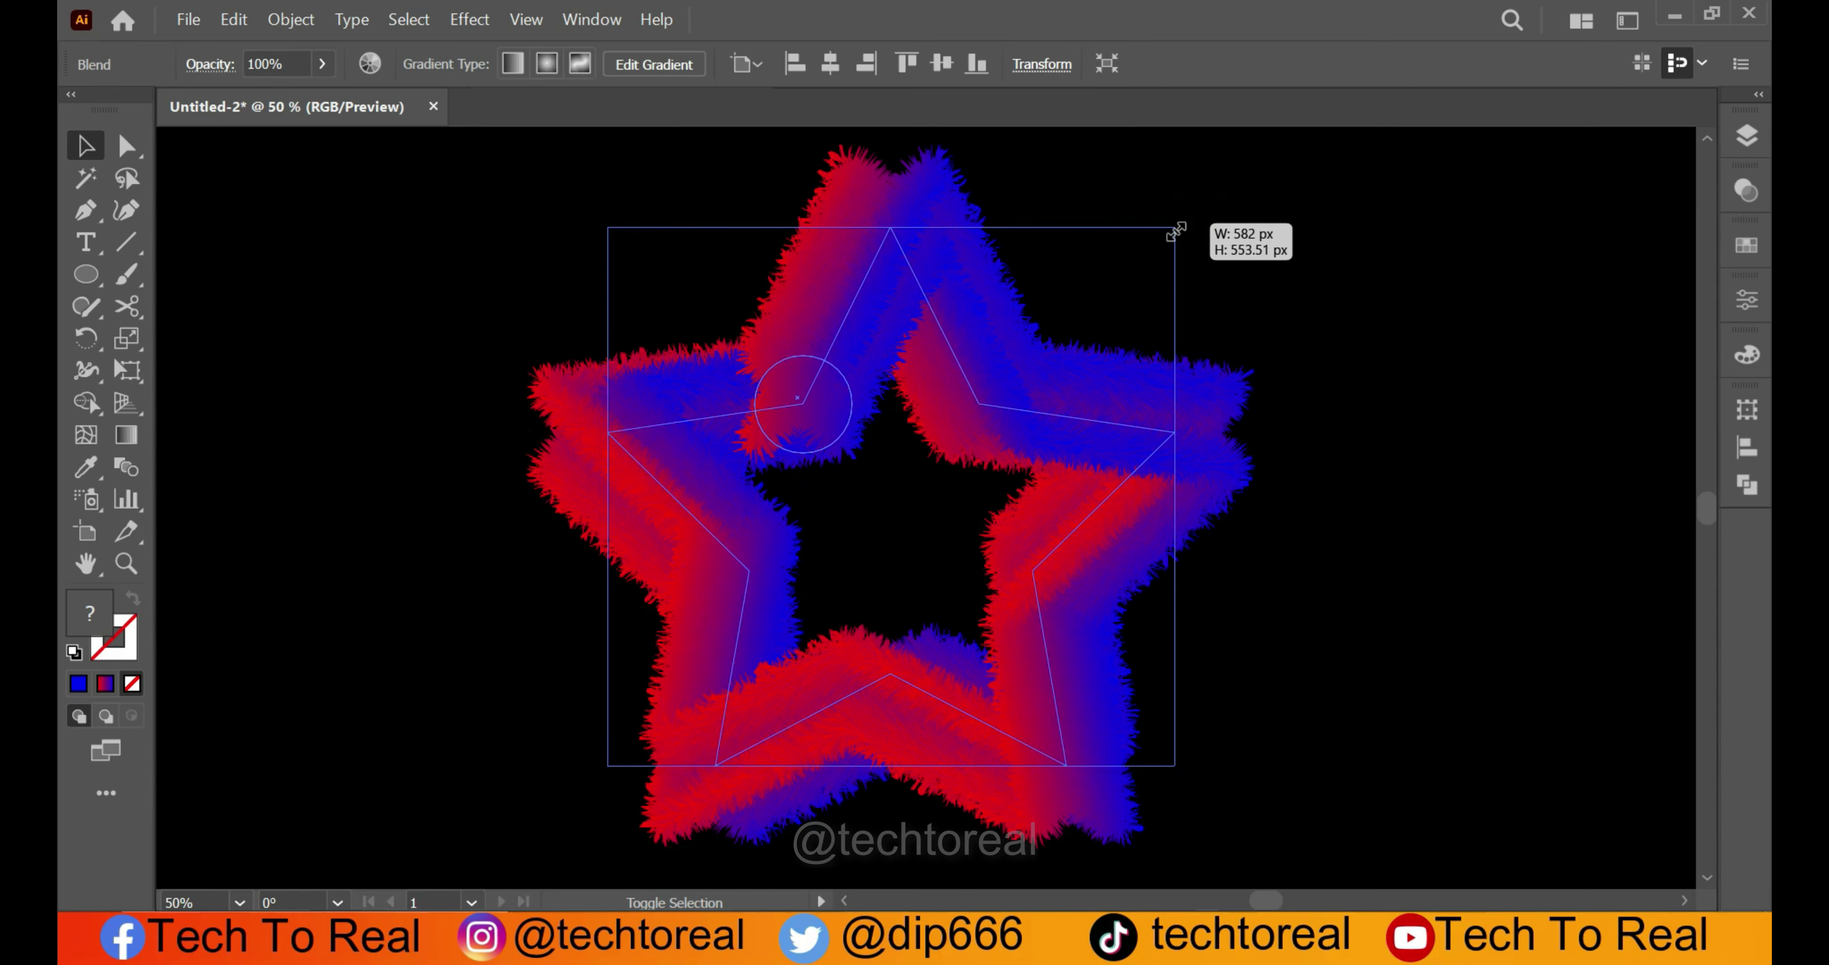
click(1346, 412)
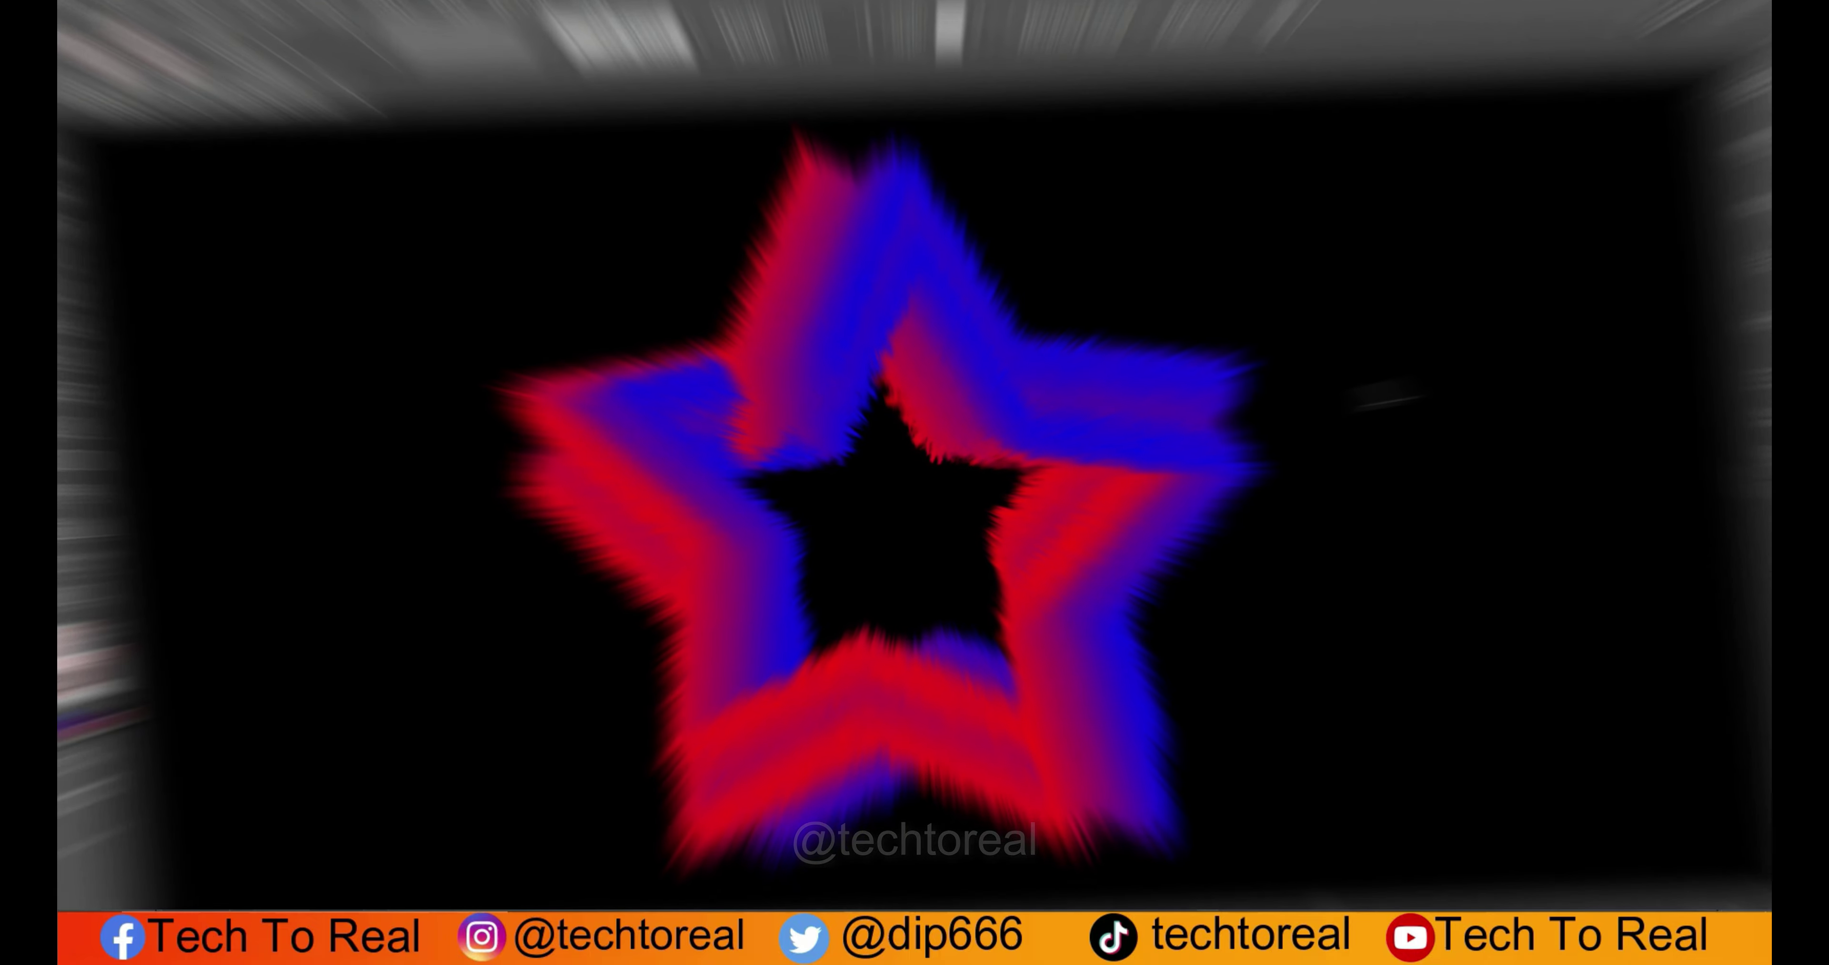